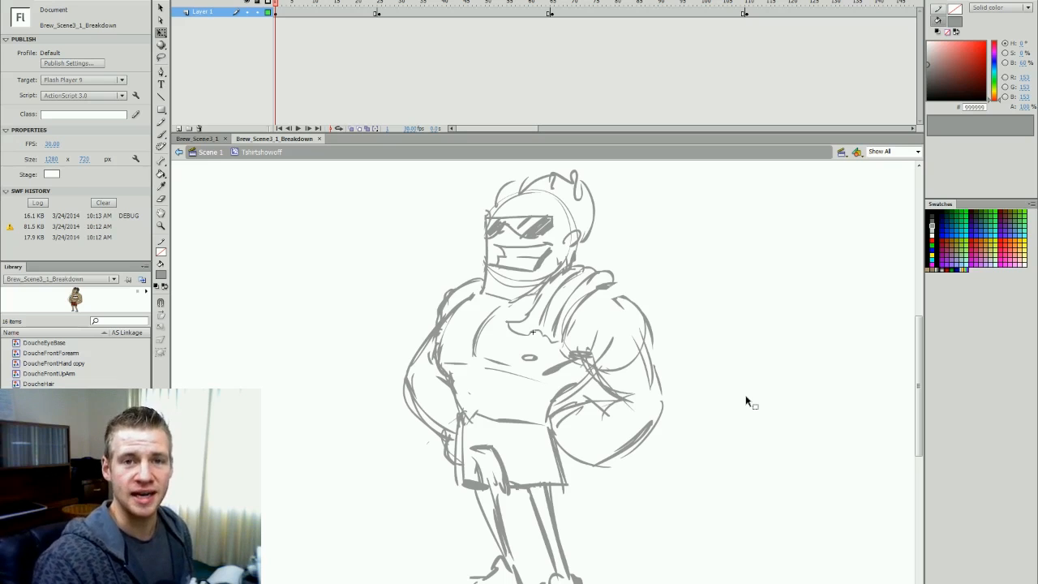
# Add a new layer and place a text block beside the character reading "- Extremens" with "(Key frames)" on the line below.
pyautogui.press('v')
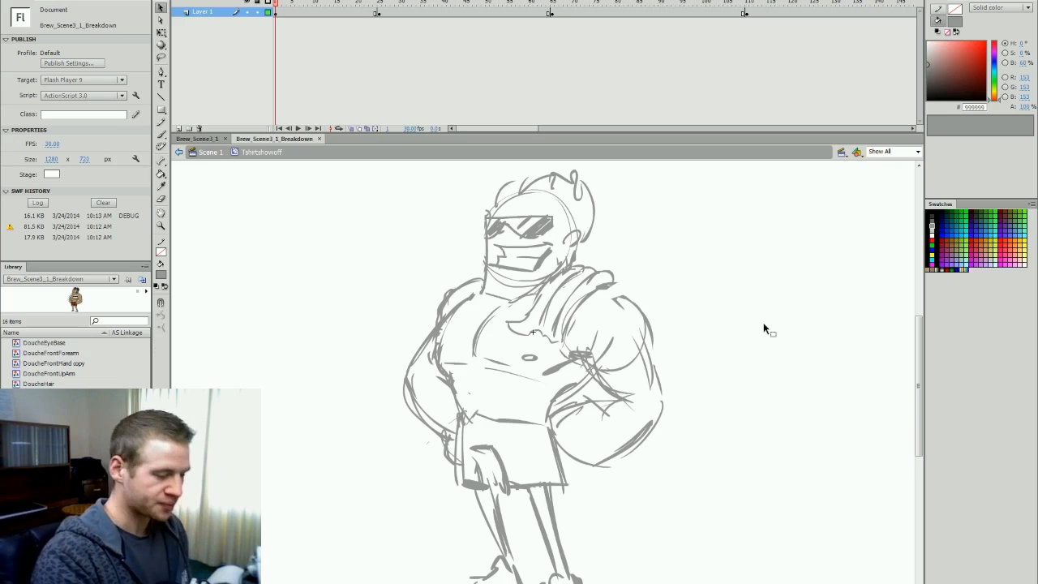
pyautogui.click(179, 128)
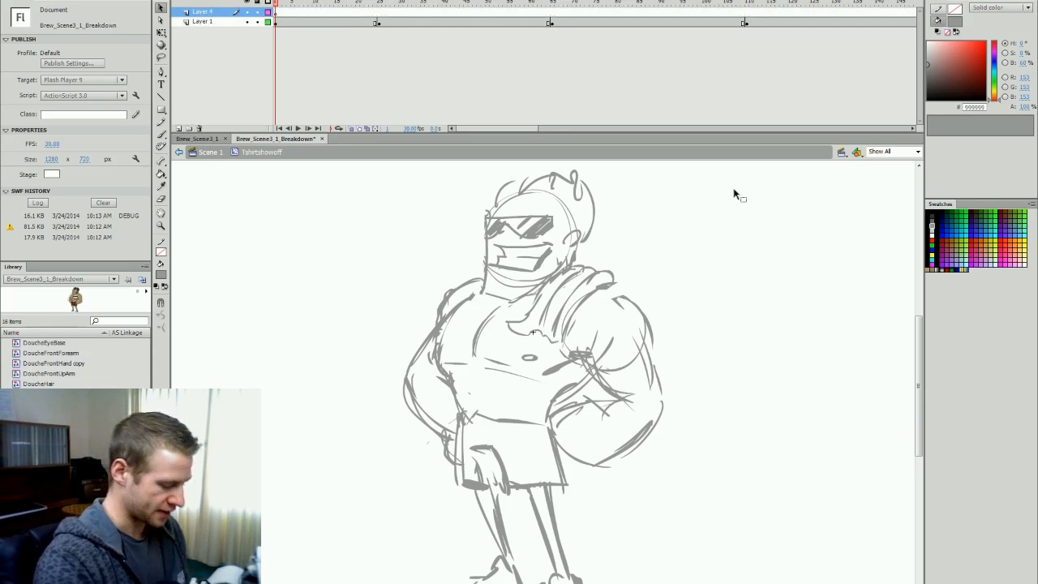
pyautogui.press('t')
pyautogui.moveTo(655, 225); pyautogui.dragTo(864, 251)
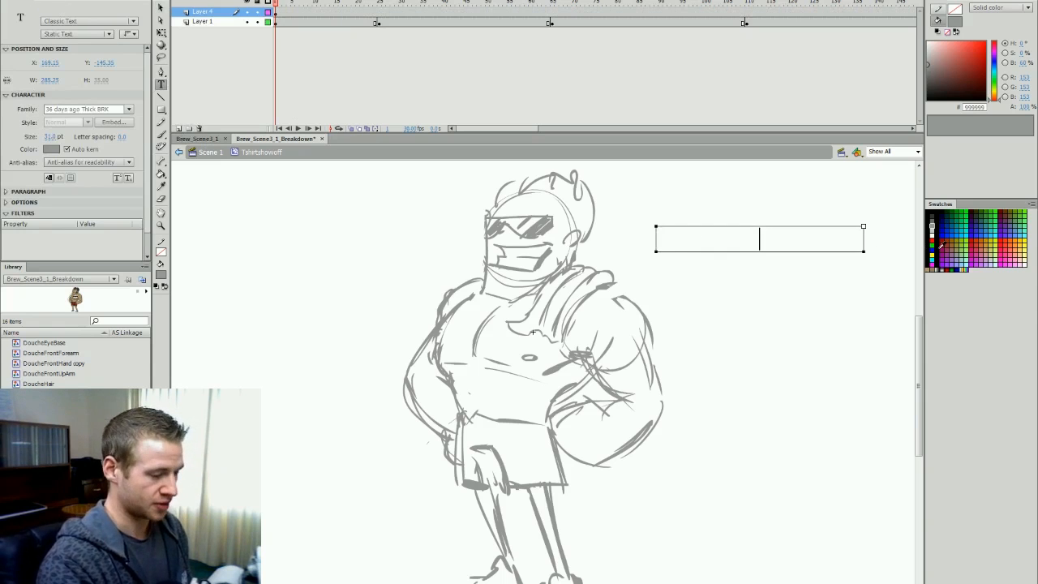
pyautogui.write('- Extremens')
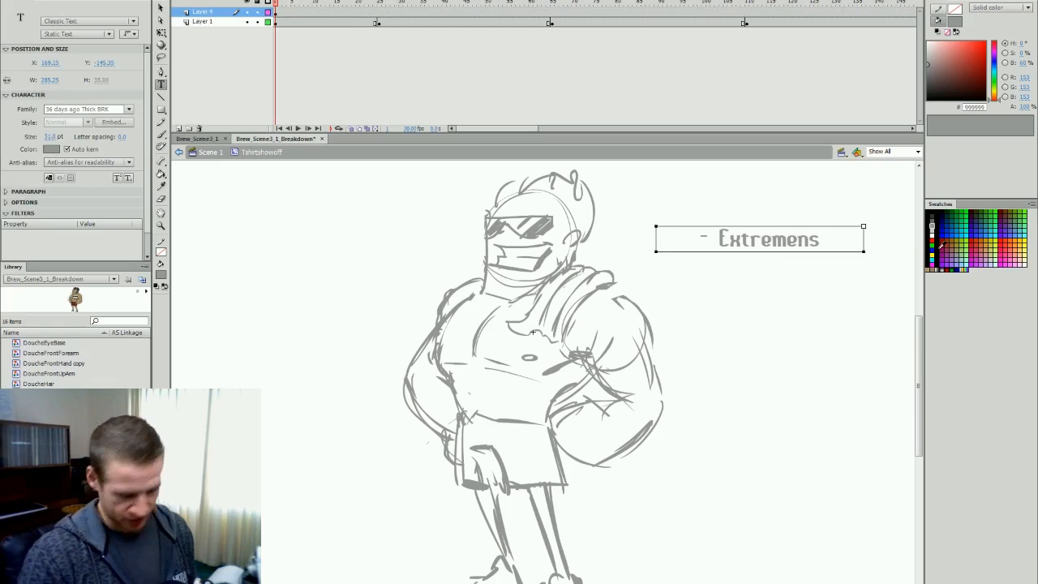
pyautogui.press('Return')
pyautogui.write('(')
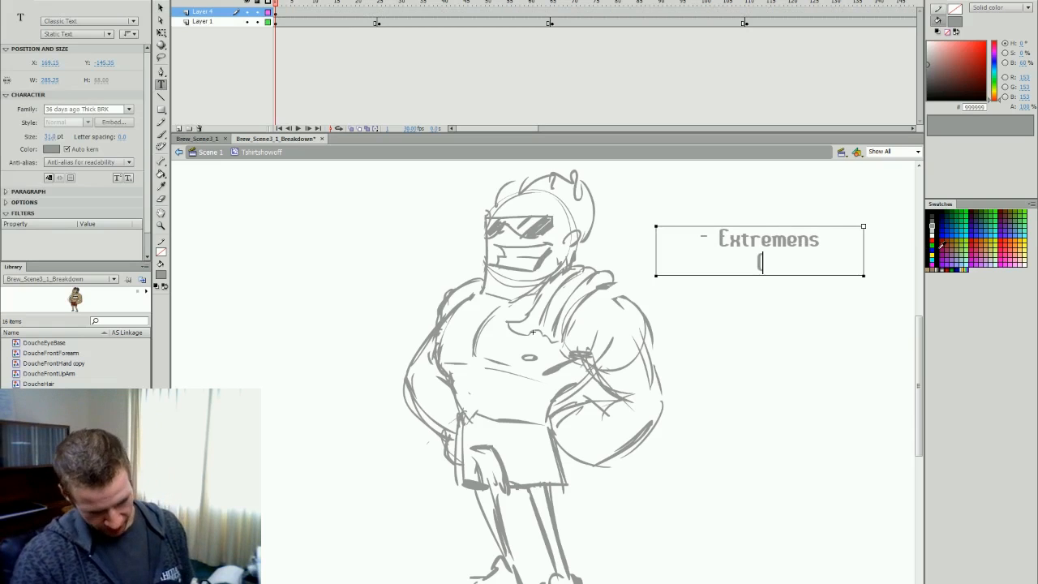
pyautogui.write('Key Frames)')
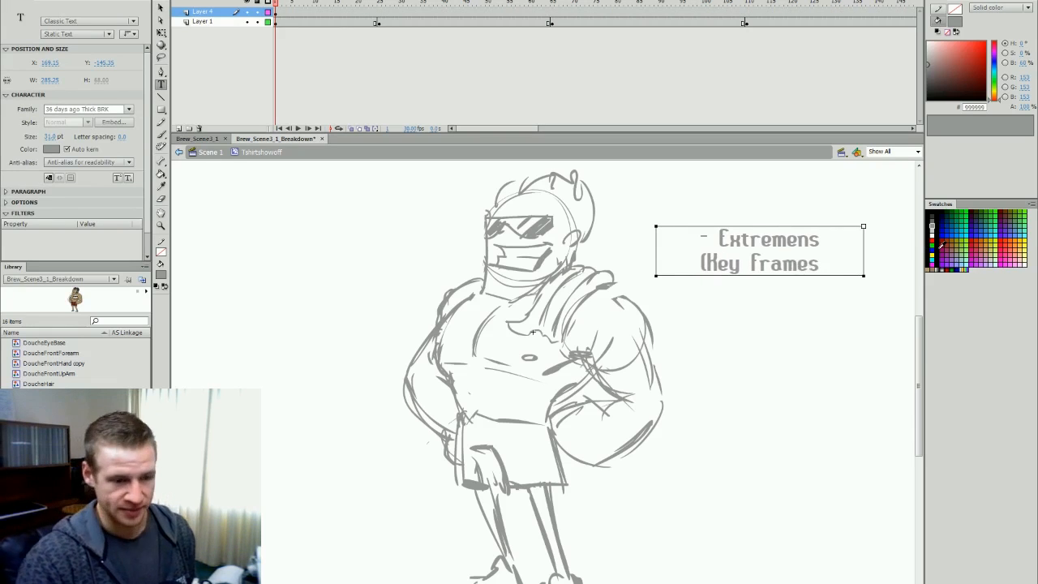
# Continue the text list with "- Breakdown" and "- In betweens", each separated by a blank line, and finish editing the text.
pyautogui.press('Return')
pyautogui.press('Return')
pyautogui.write('- ')
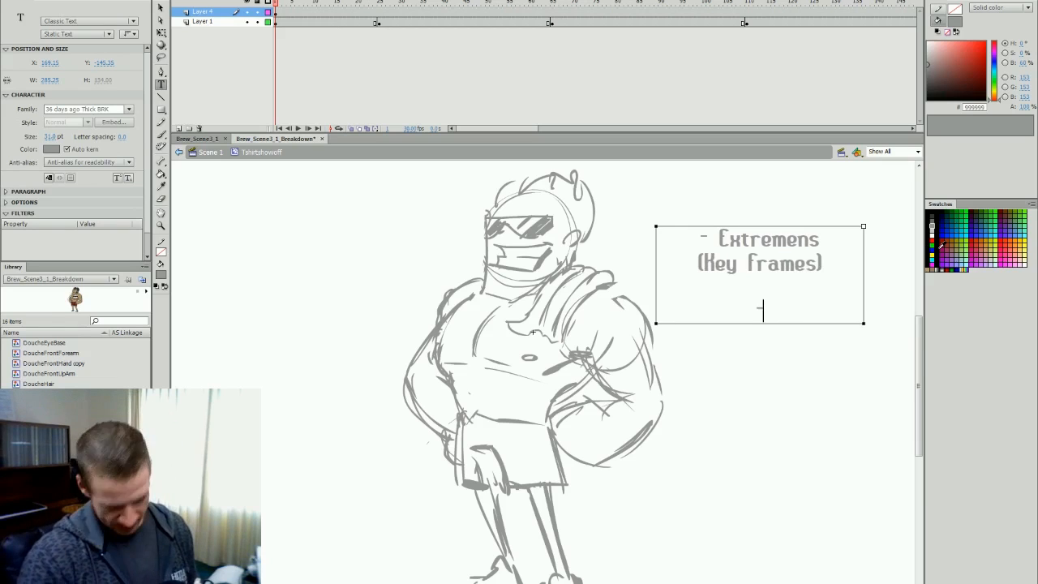
pyautogui.write('Breakdown')
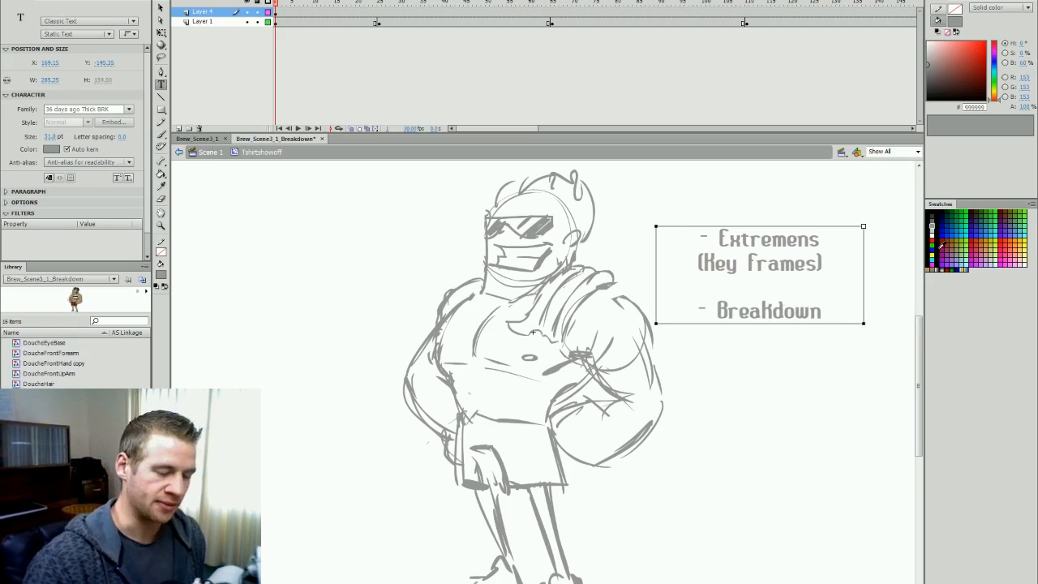
pyautogui.press('Return')
pyautogui.press('Return')
pyautogui.write('- In')
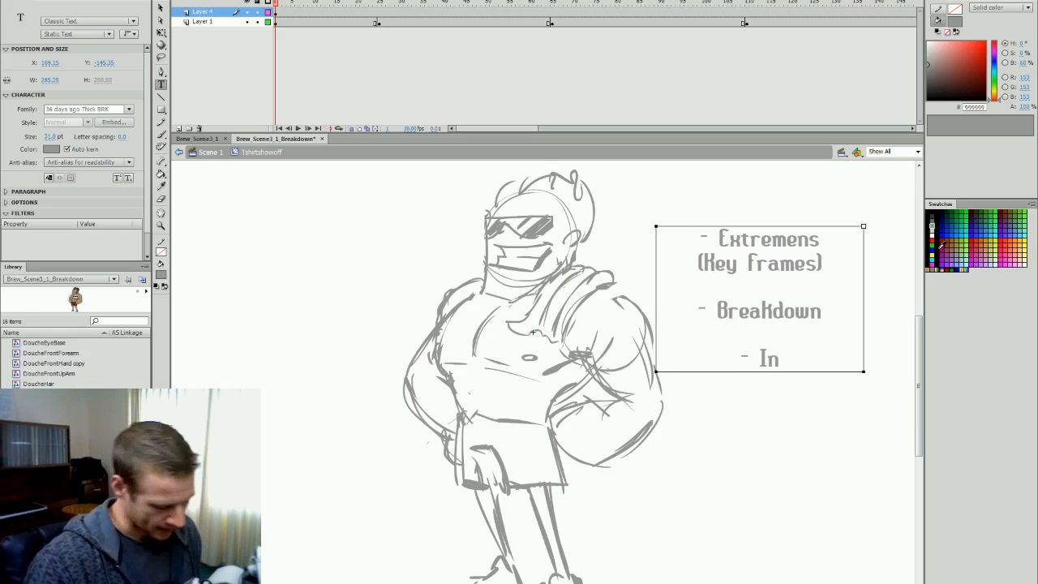
pyautogui.write(' betweens')
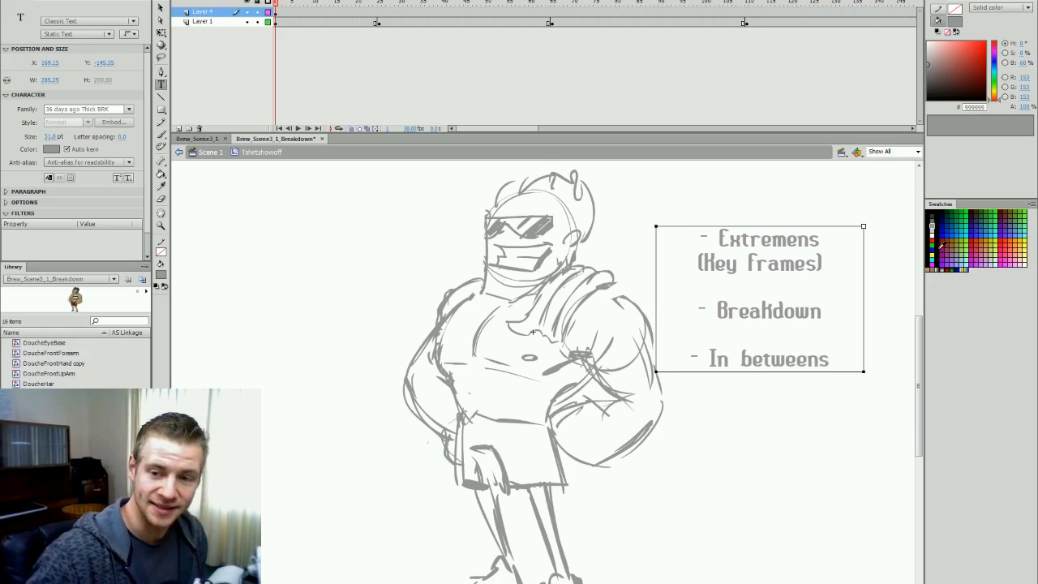
pyautogui.click(871, 210)
# Enlarge the text list, recolor it black and reposition it beside the character.
pyautogui.press('q')
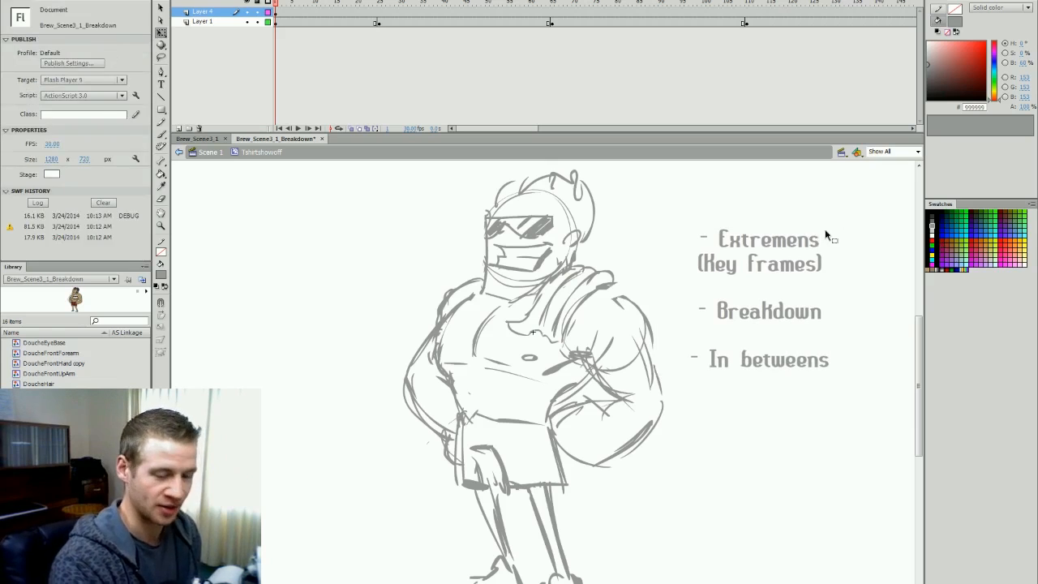
pyautogui.moveTo(841, 220); pyautogui.dragTo(718, 442)
pyautogui.moveTo(863, 227); pyautogui.dragTo(897, 203)
pyautogui.click(932, 211)
pyautogui.moveTo(828, 229); pyautogui.dragTo(818, 259)
pyautogui.click(827, 219)
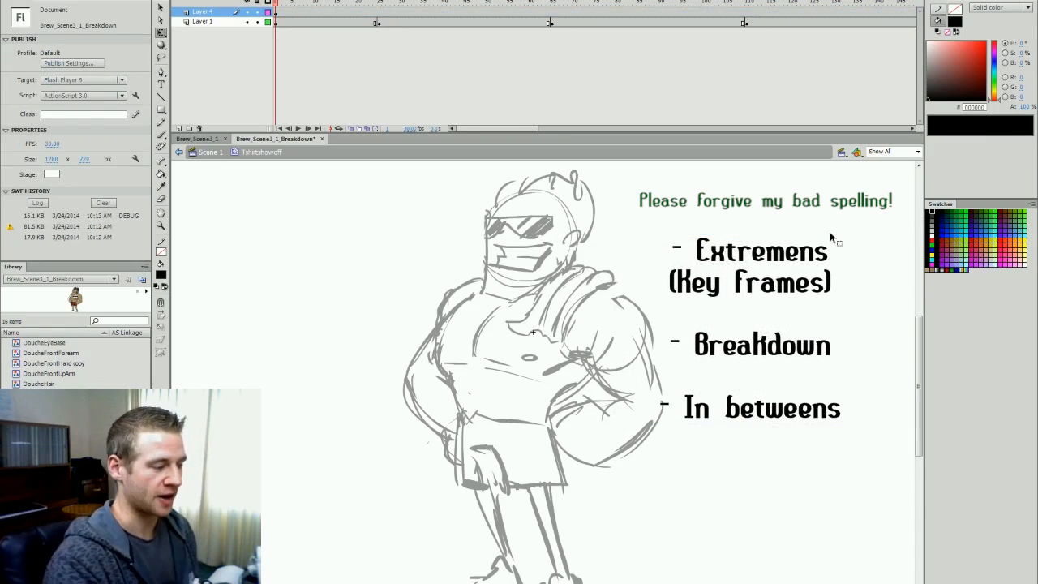
# Examine the character's extreme poses in order at frames 24, 25, 65 and 110.
pyautogui.moveTo(362, 4); pyautogui.dragTo(371, 4)
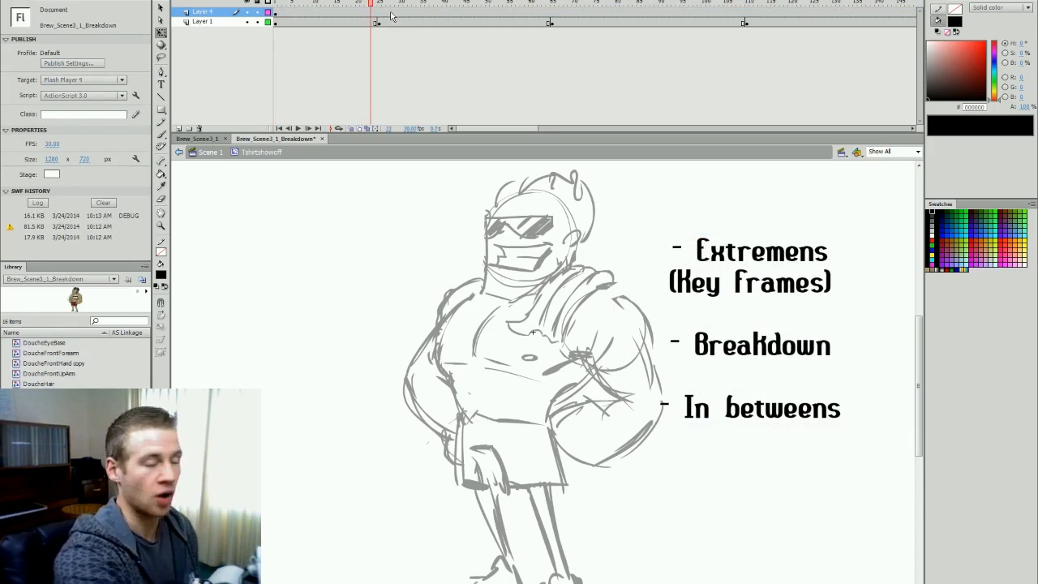
pyautogui.press('v')
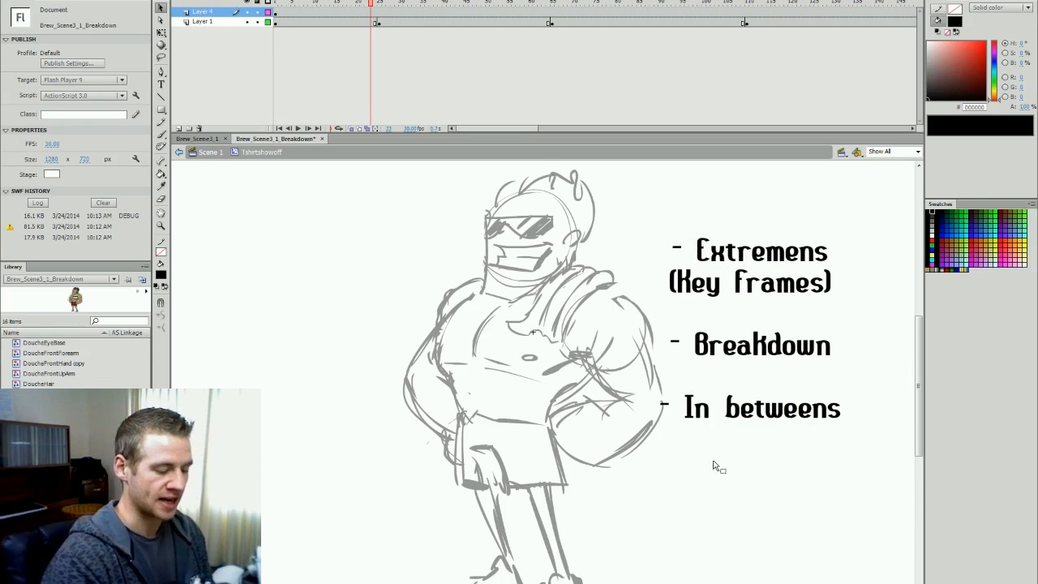
pyautogui.press('.')
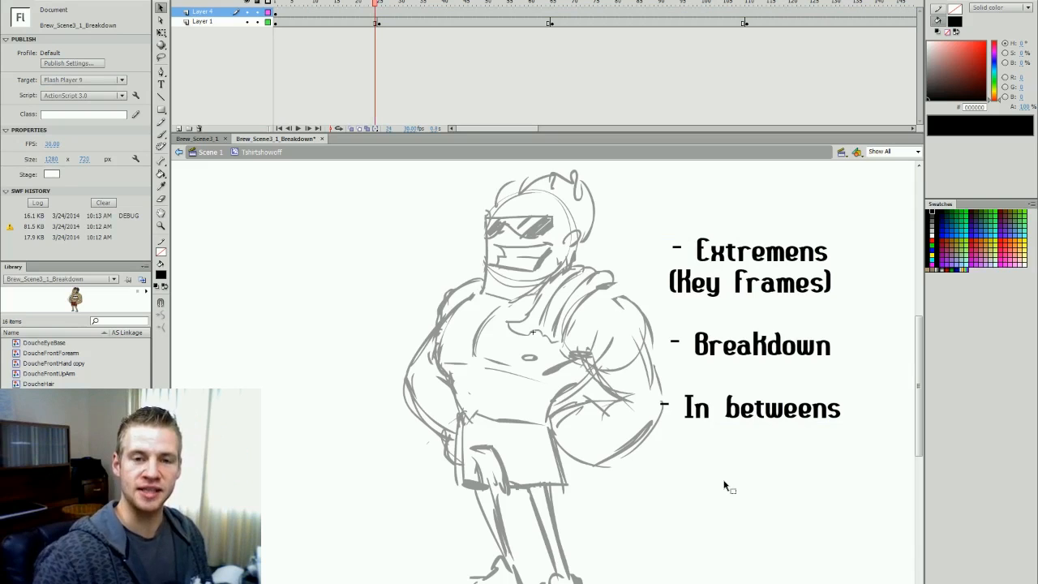
pyautogui.press('.')
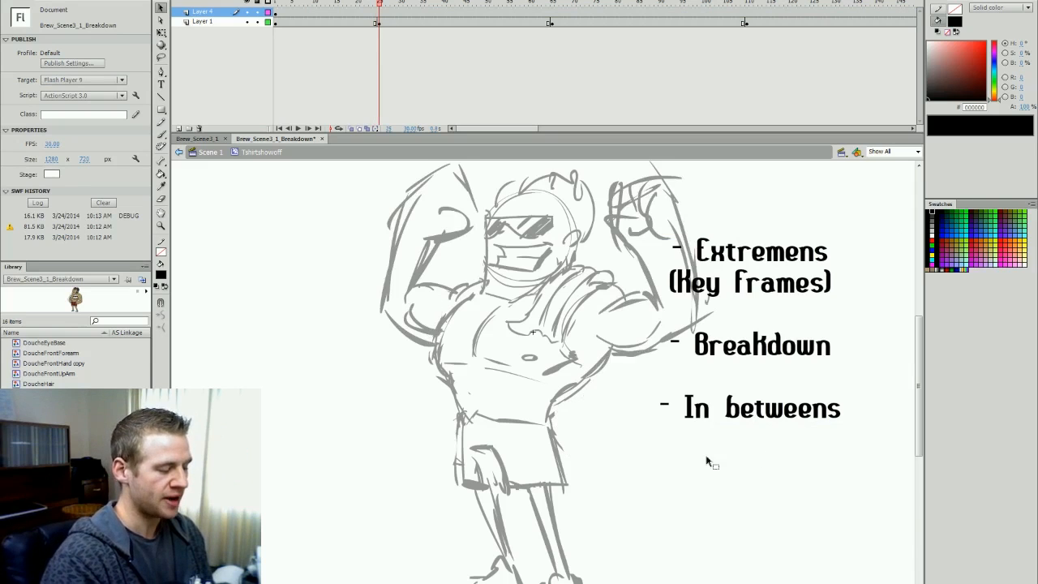
pyautogui.moveTo(921, 368); pyautogui.dragTo(923, 364)
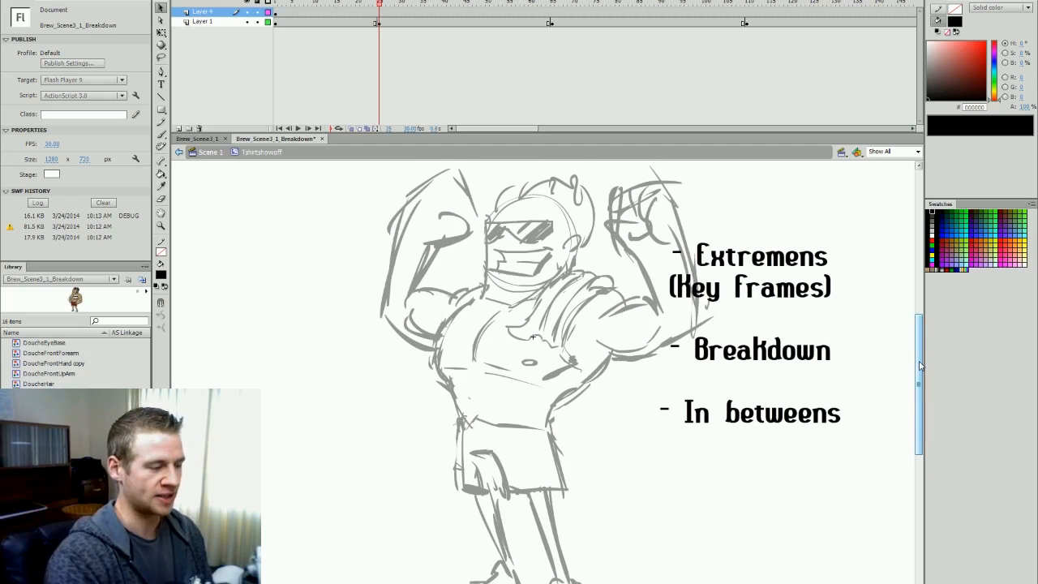
pyautogui.click(552, 4)
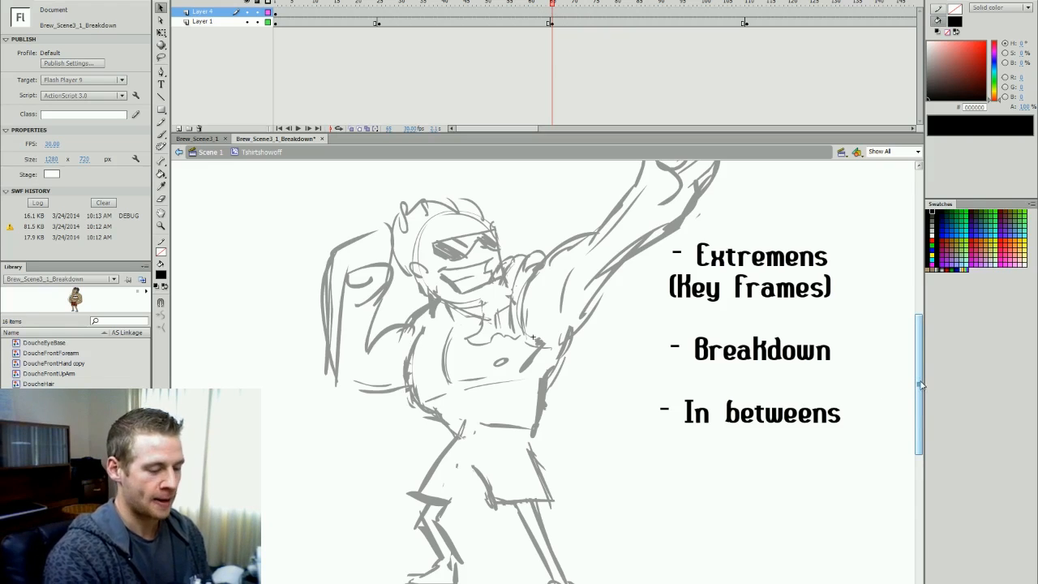
pyautogui.moveTo(920, 381); pyautogui.dragTo(922, 382)
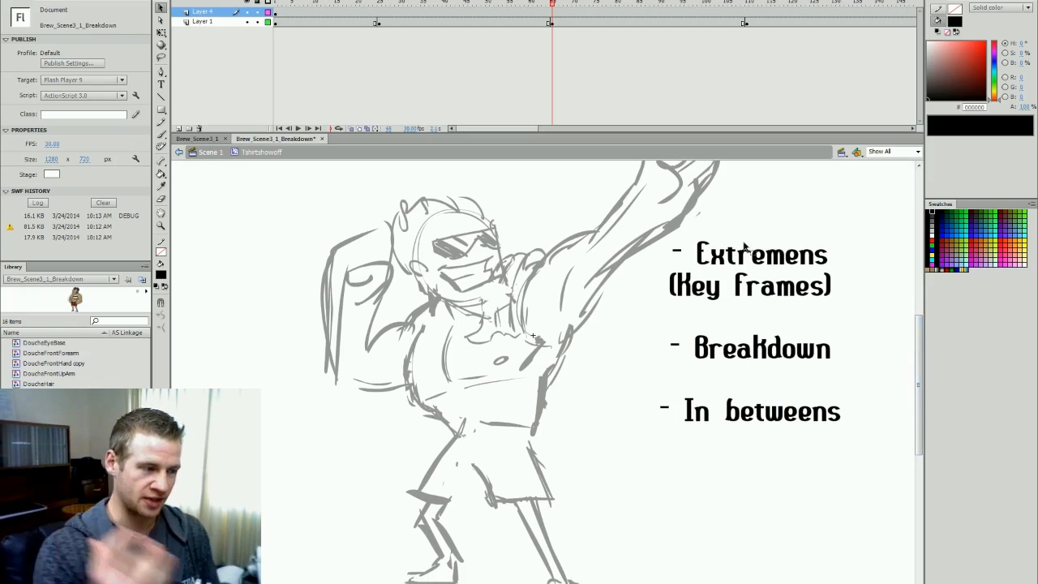
pyautogui.moveTo(533, 128); pyautogui.dragTo(537, 128)
pyautogui.click(704, 5)
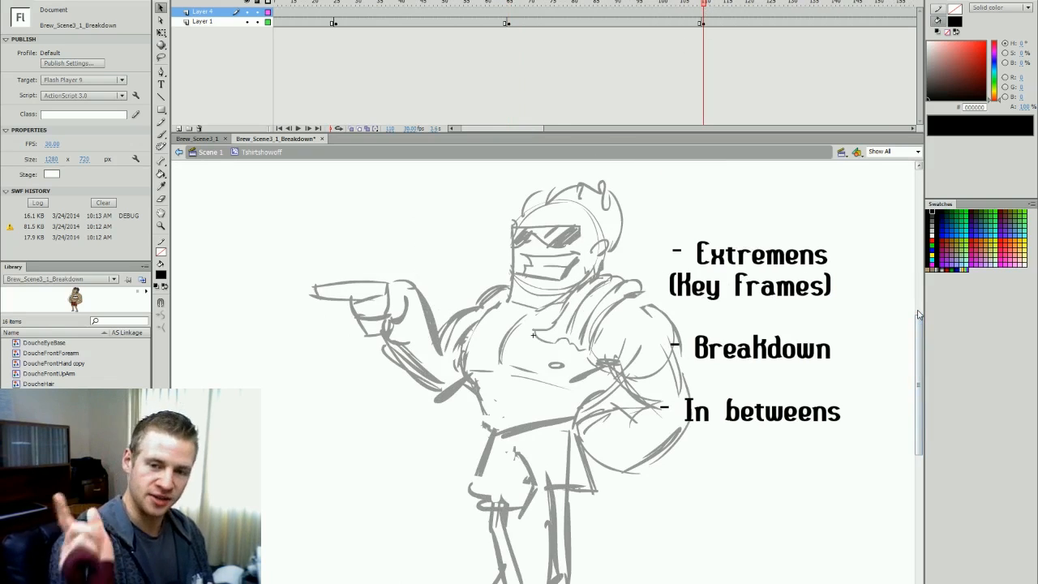
pyautogui.moveTo(539, 130); pyautogui.dragTo(504, 135)
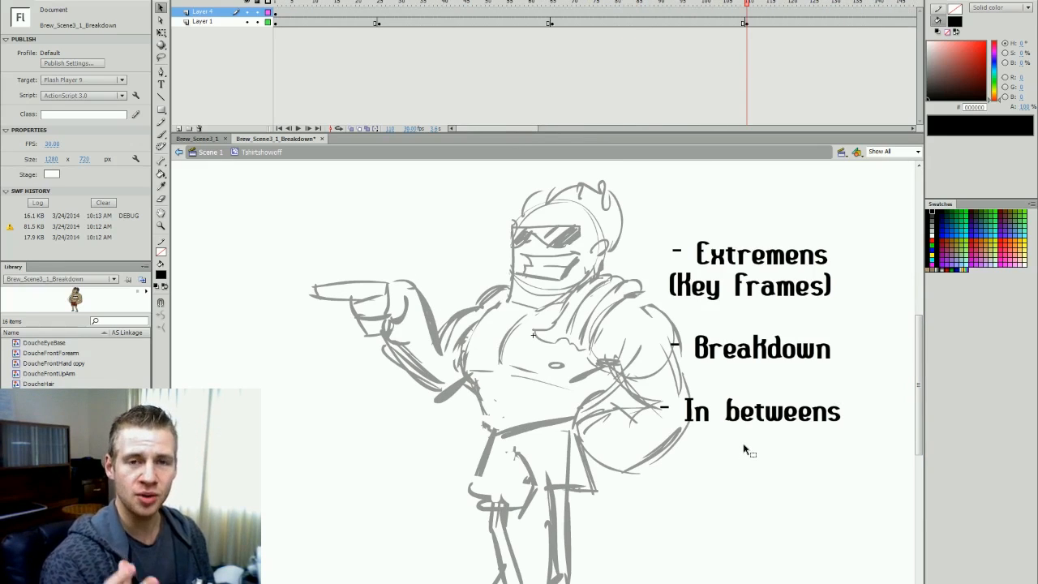
# Go through the key poses again, comparing the hands-on-hips, double-biceps flex, raised-arm and pointing drawings.
pyautogui.moveTo(385, 3)
pyautogui.mouseDown()
pyautogui.moveTo(374, 3)
pyautogui.moveTo(405, 4)
pyautogui.mouseUp()
pyautogui.click(558, 4)
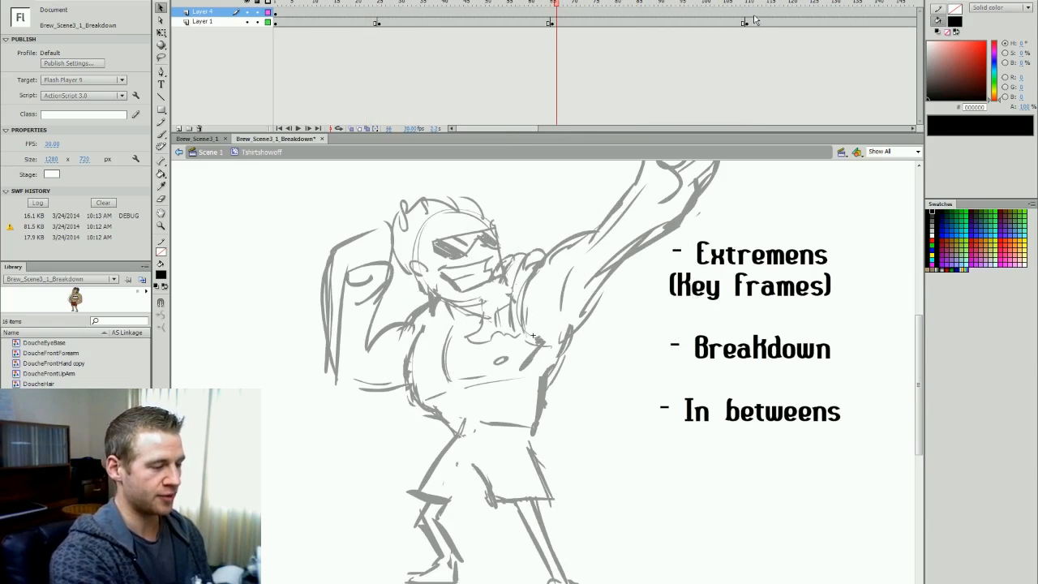
pyautogui.click(750, 4)
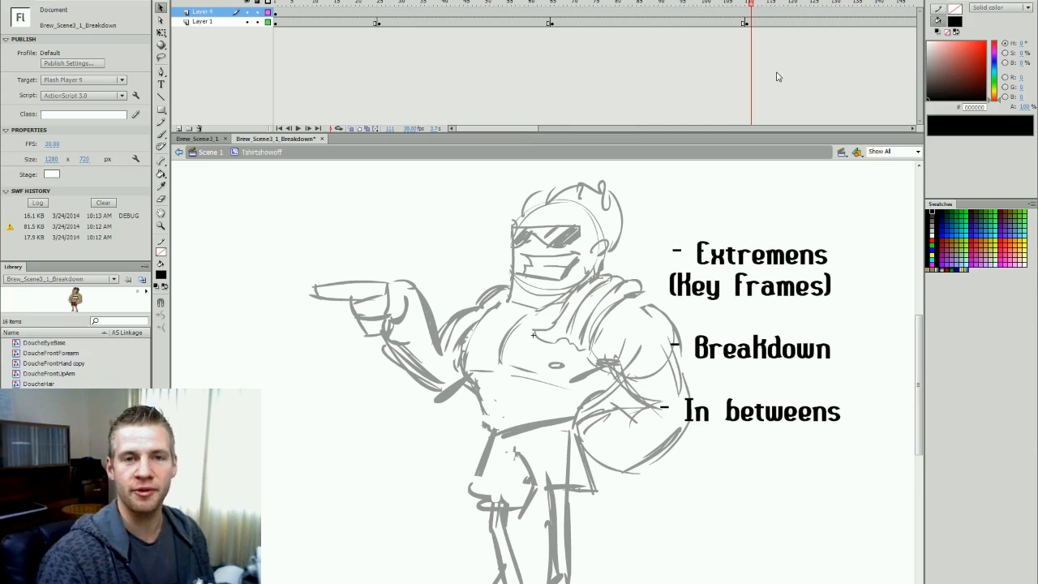
pyautogui.click(366, 4)
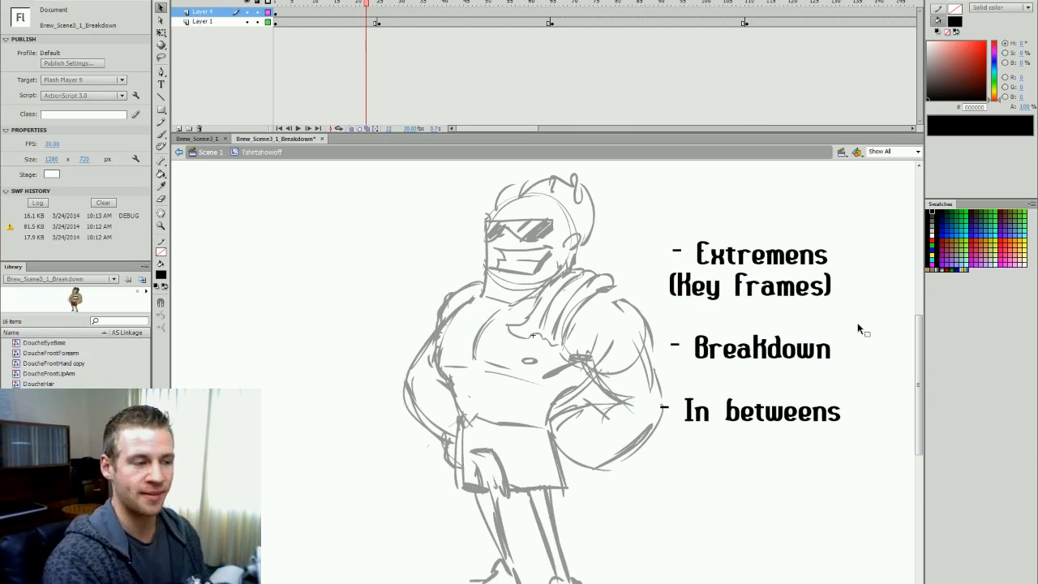
pyautogui.click(378, 4)
pyautogui.click(556, 4)
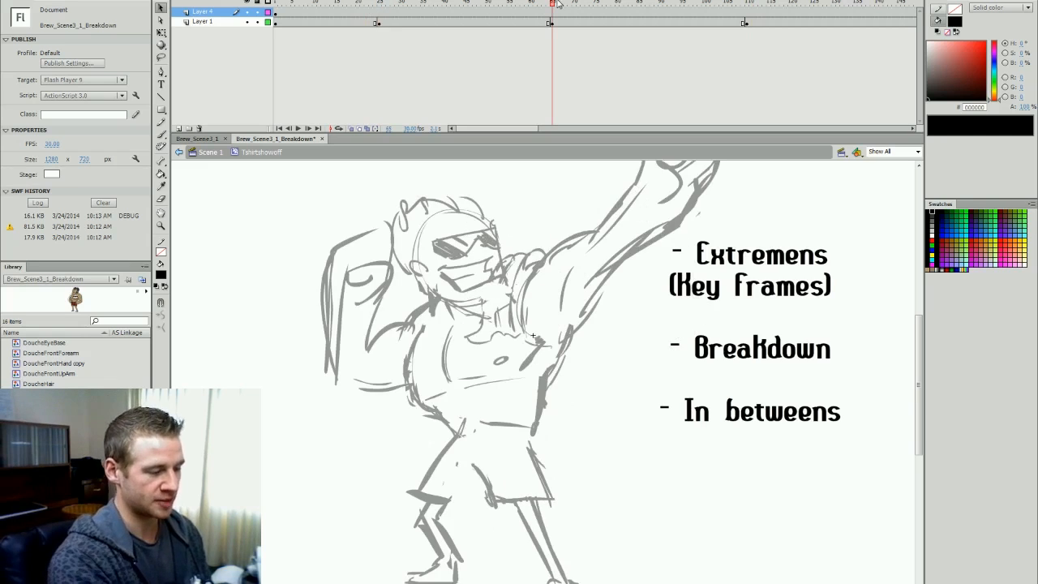
pyautogui.click(749, 5)
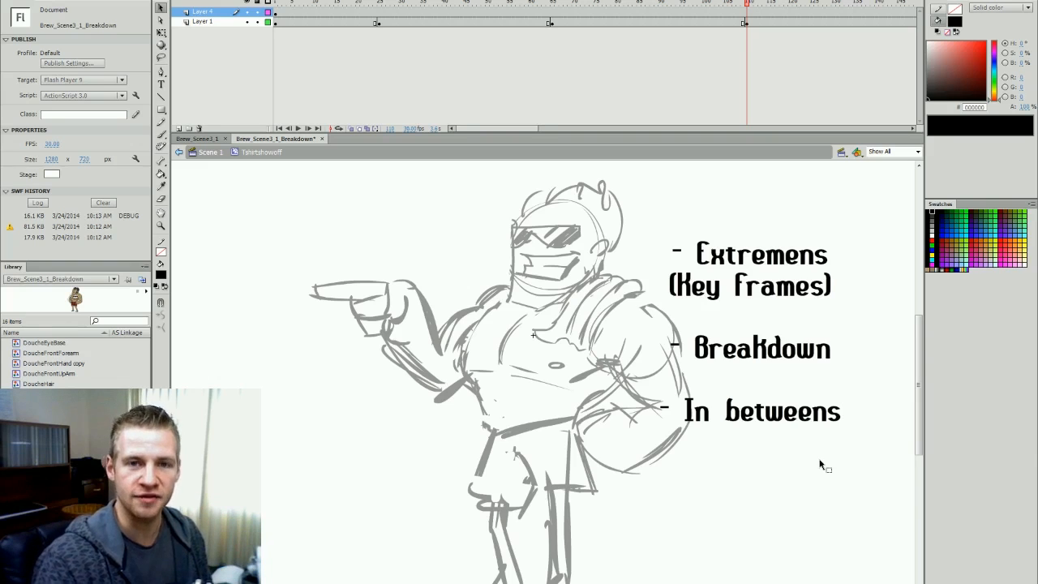
pyautogui.click(377, 4)
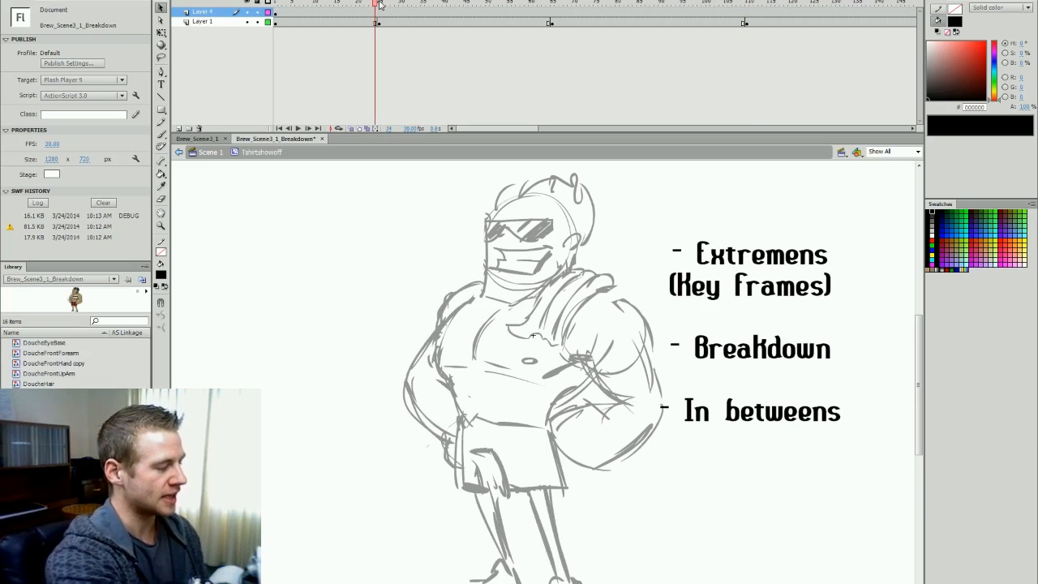
pyautogui.click(557, 4)
pyautogui.click(750, 5)
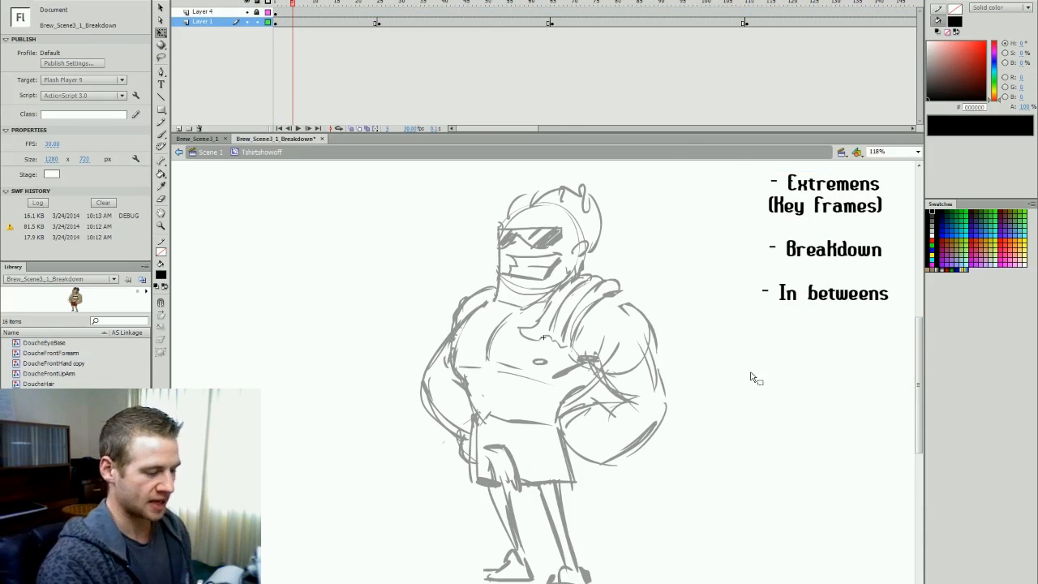
# Save the document.
pyautogui.hotkey('ctrl', 's')
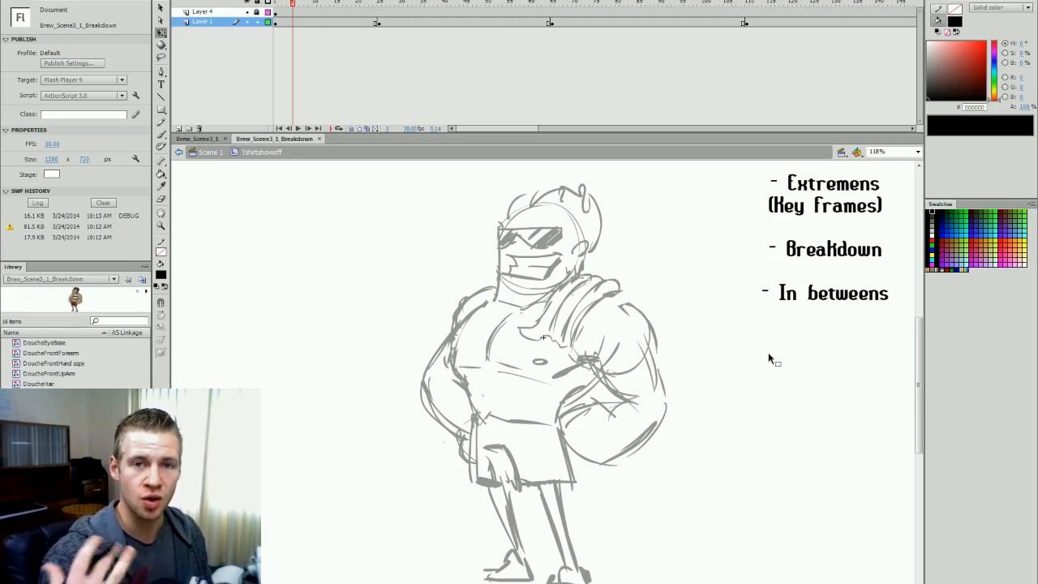
# Flip back and forth between frames 24 and 25 to compare the hands-on-hips pose with the double-biceps flex.
pyautogui.click(378, 7)
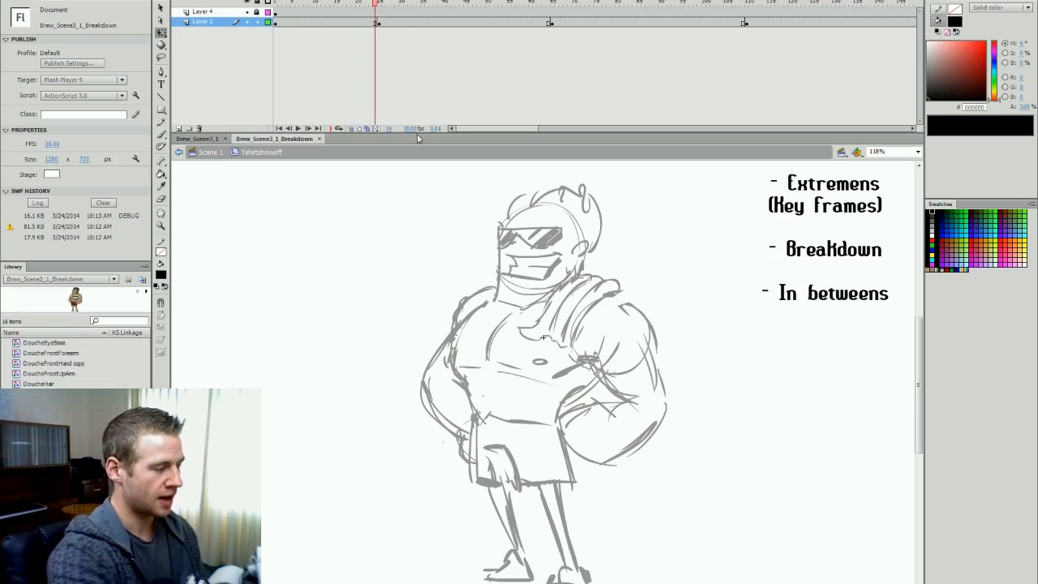
pyautogui.press('.')
pyautogui.press(',')
pyautogui.press('.')
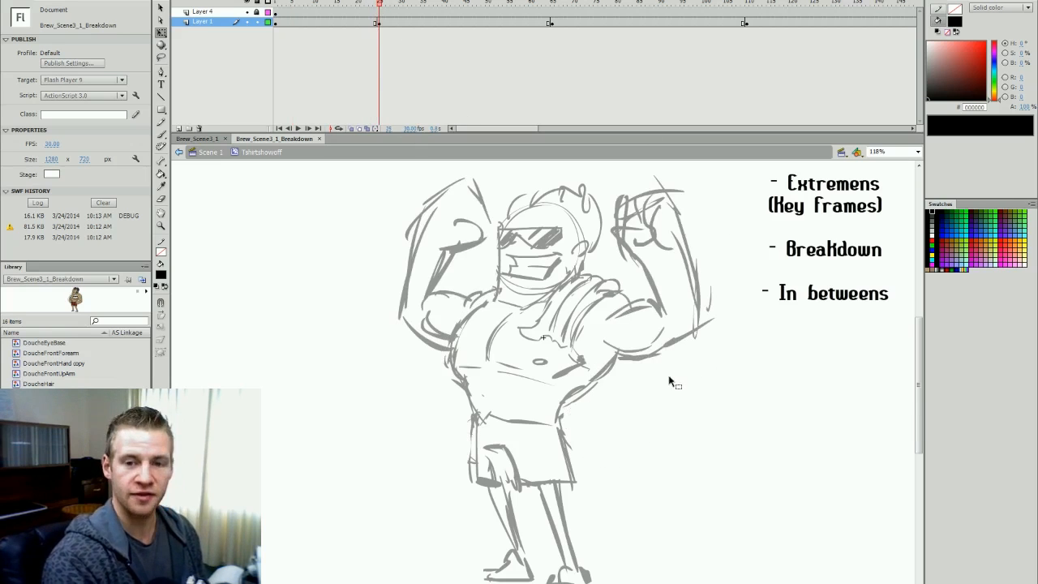
pyautogui.press(',')
pyautogui.press('.')
pyautogui.press('.')
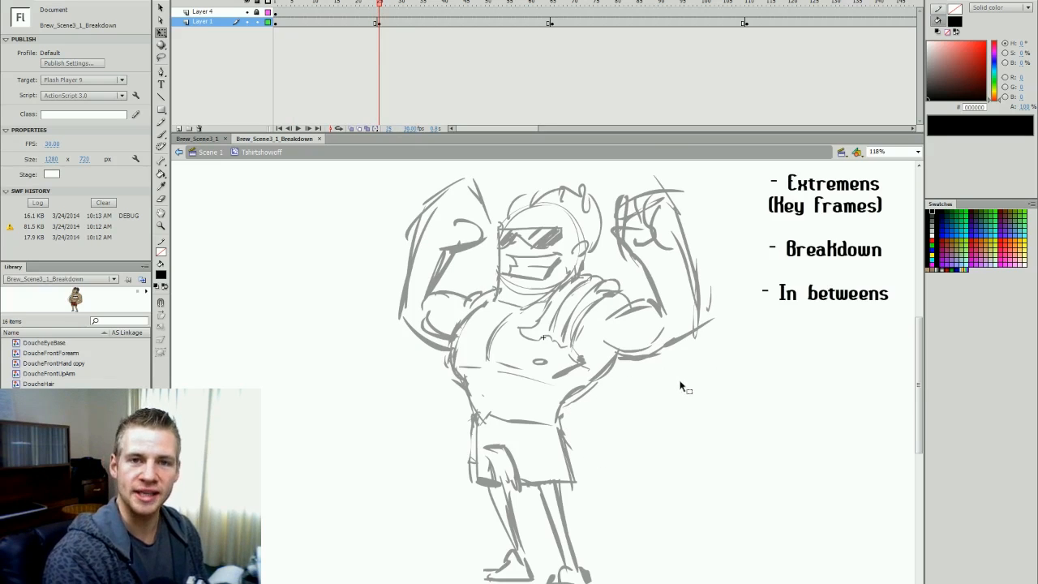
pyautogui.press(',')
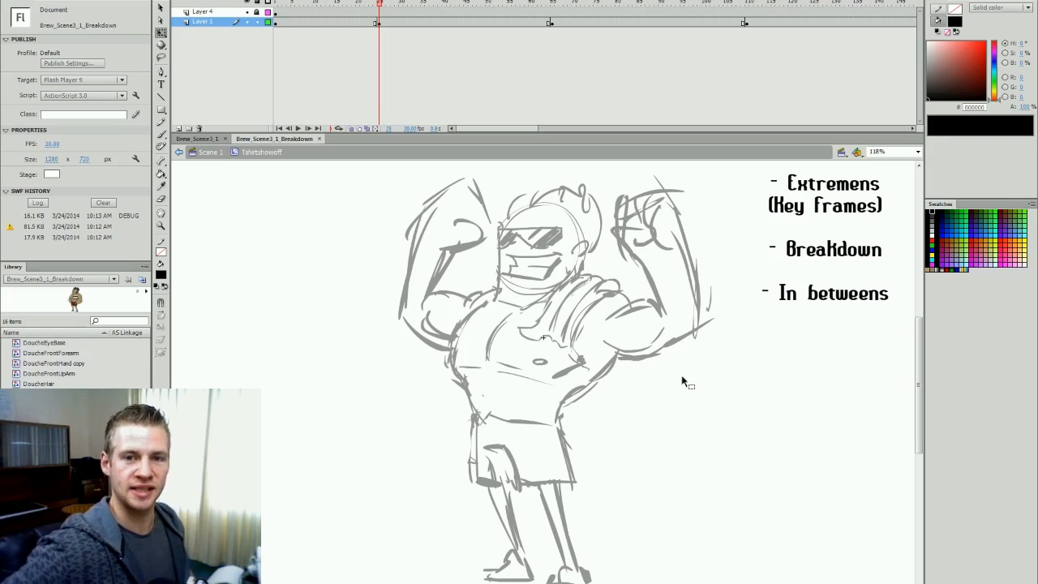
pyautogui.press('.')
pyautogui.press(',')
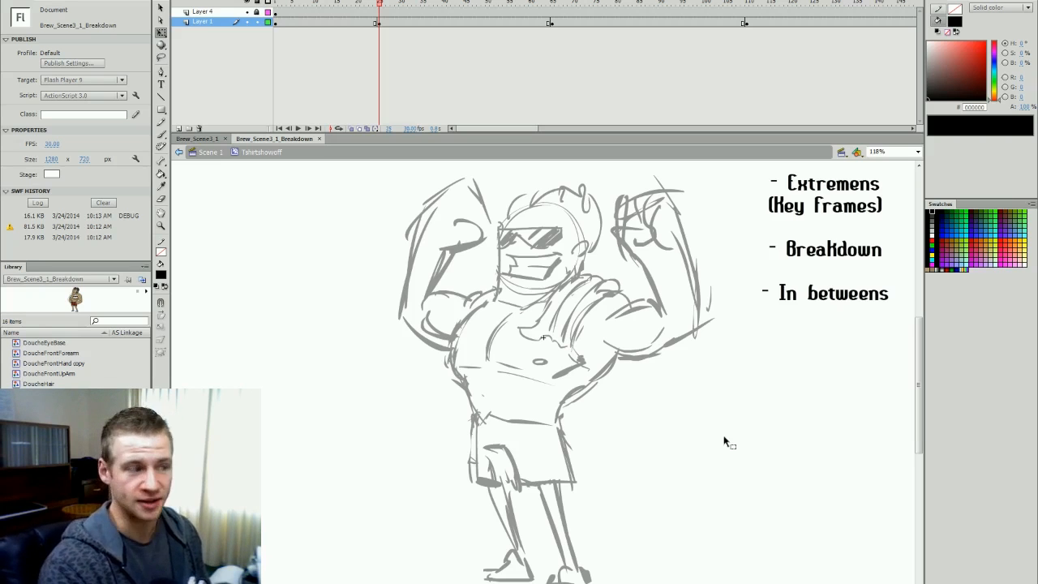
pyautogui.moveTo(379, 4); pyautogui.dragTo(376, 8)
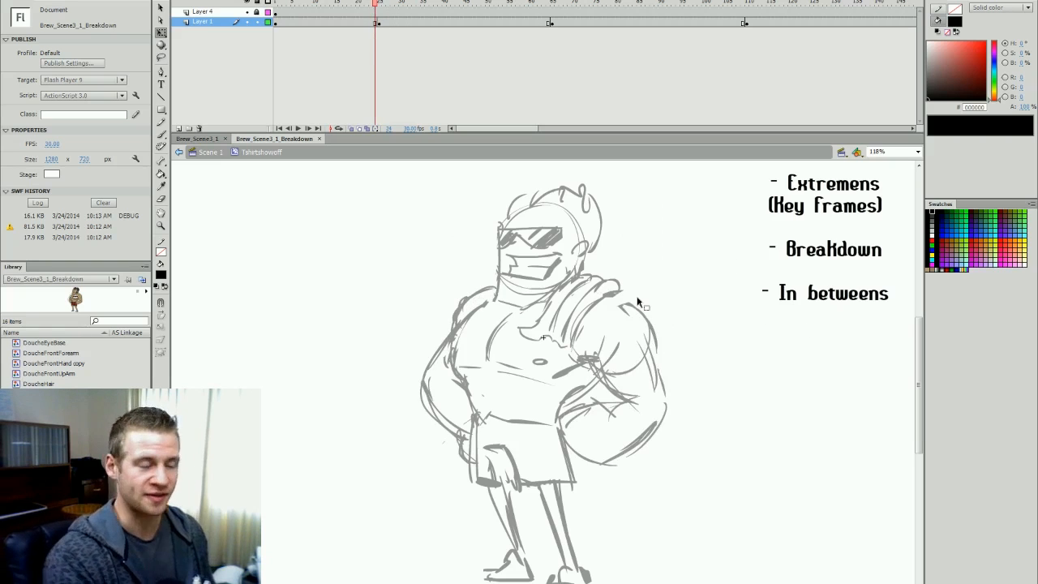
# Clear frame 24 of Layer 1 so it is a blank keyframe between the hands-on-hips and double-biceps poses.
pyautogui.click(380, 25)
pyautogui.click(376, 25)
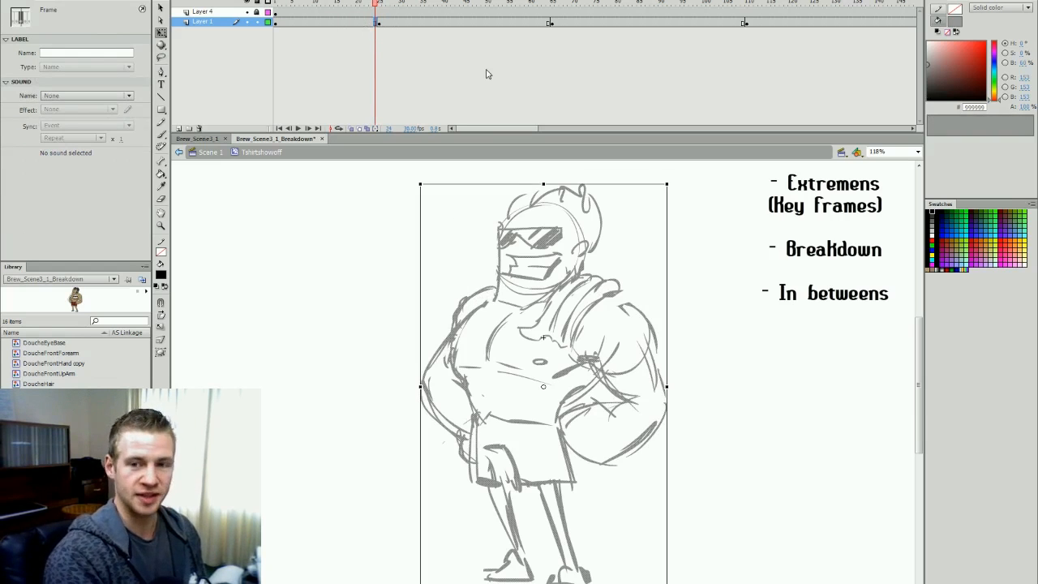
pyautogui.press('Delete')
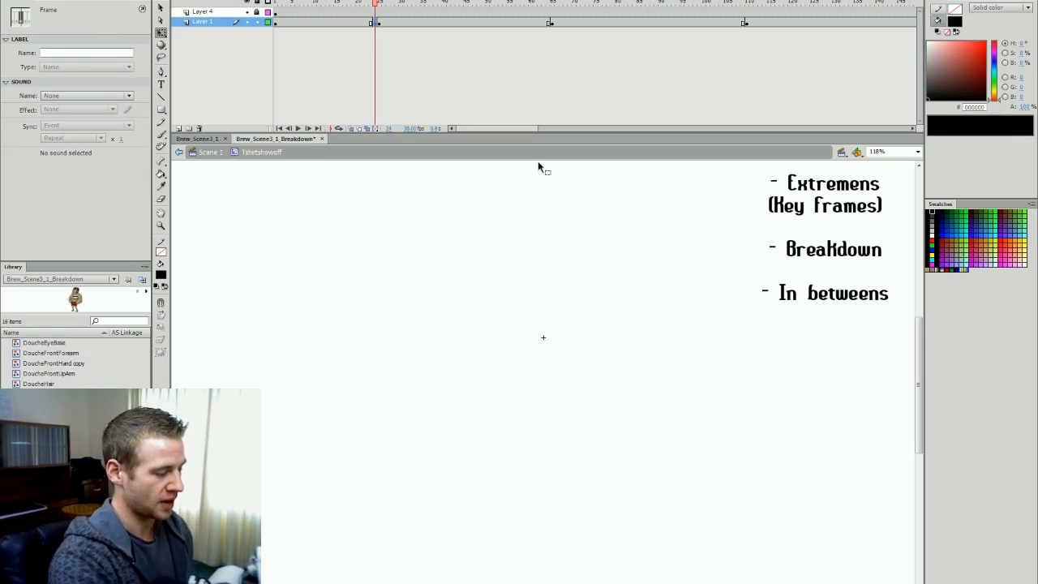
# Flip through frames 23, 24 and 25 to compare the hands-on-hips pose, the empty frame and the double-biceps flex.
pyautogui.click(649, 254)
pyautogui.press(',')
pyautogui.hotkey('ctrl', 'a')
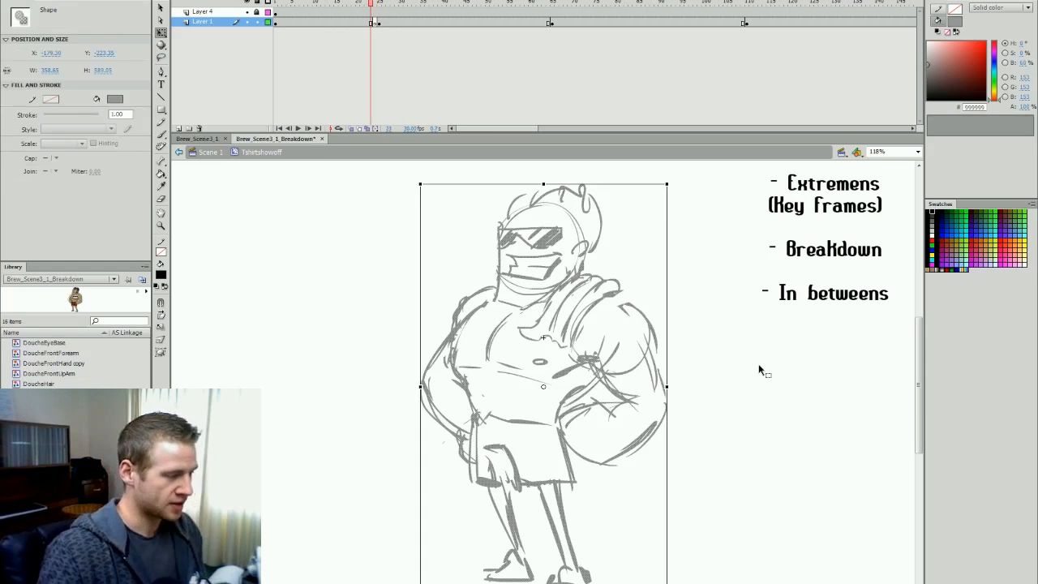
pyautogui.click(716, 272)
pyautogui.press('.')
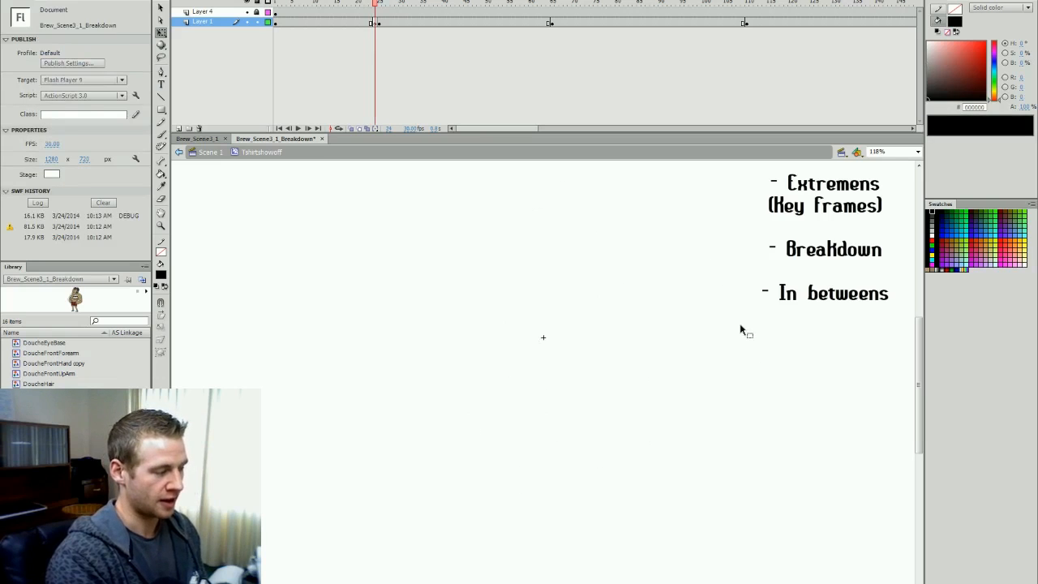
pyautogui.press('.')
pyautogui.press(',')
pyautogui.press(',')
pyautogui.press('.')
pyautogui.press('.')
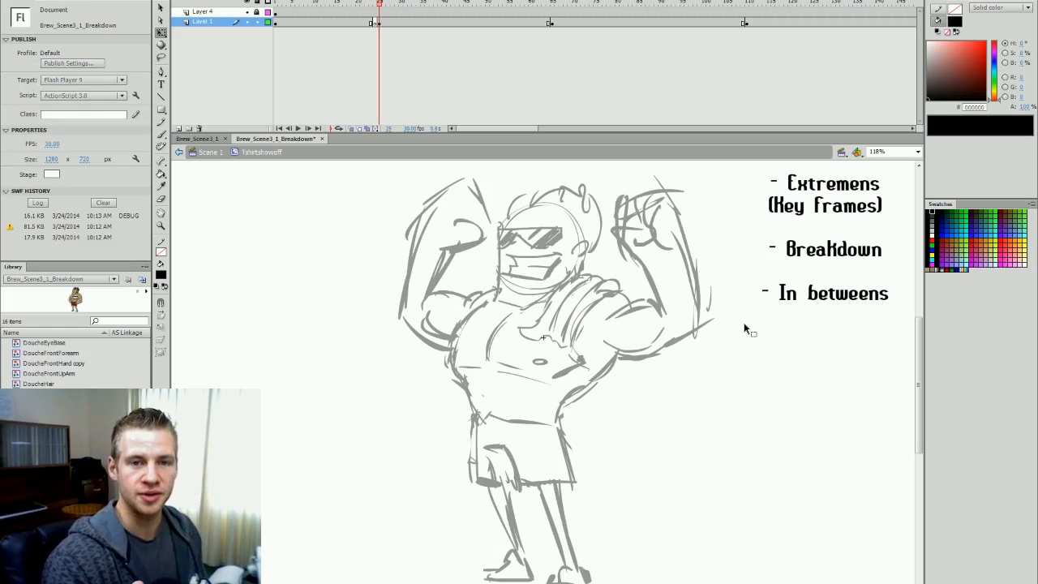
pyautogui.press(',')
pyautogui.press(',')
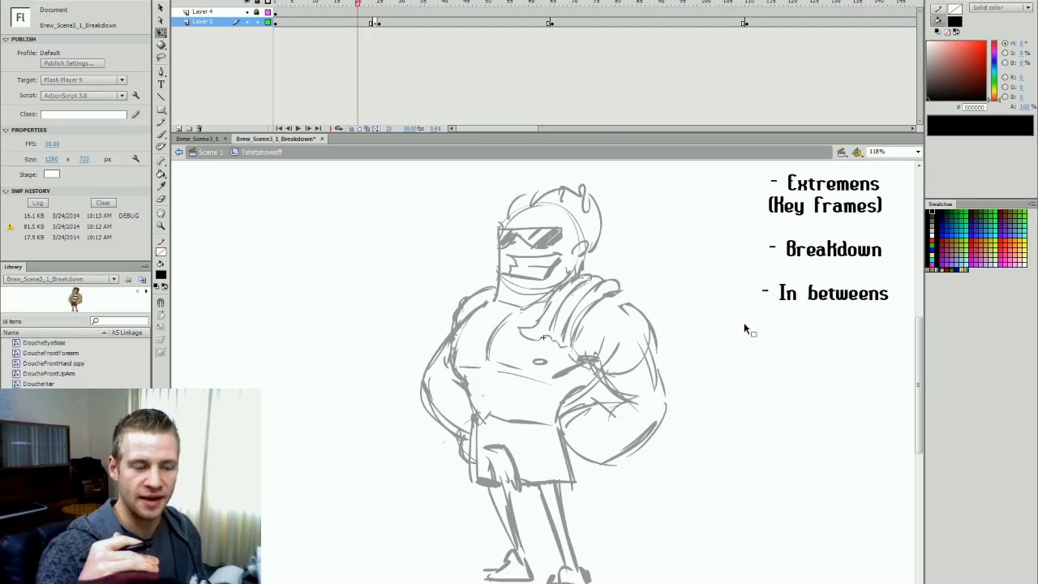
pyautogui.press('.')
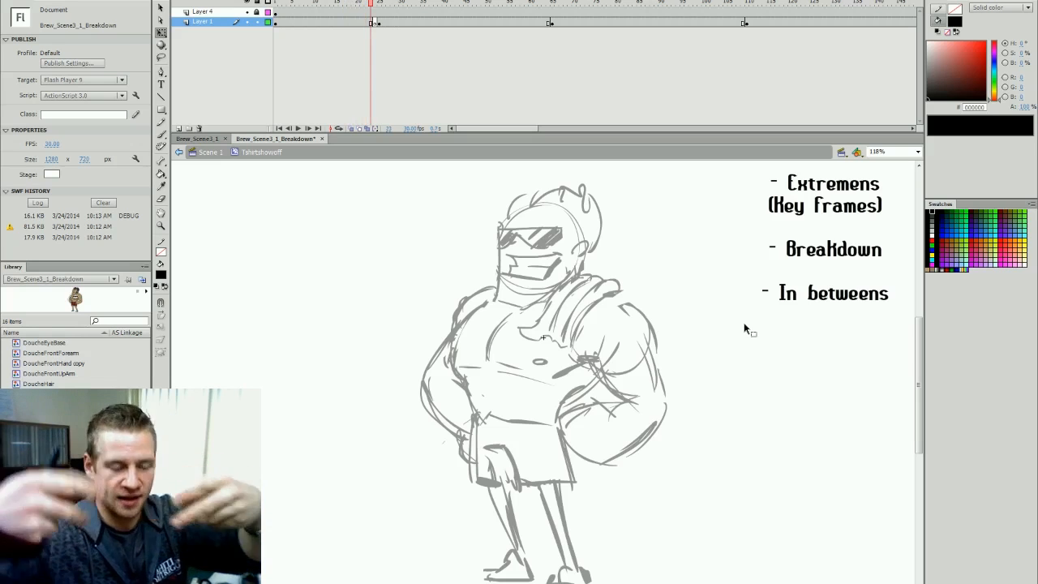
pyautogui.press(',')
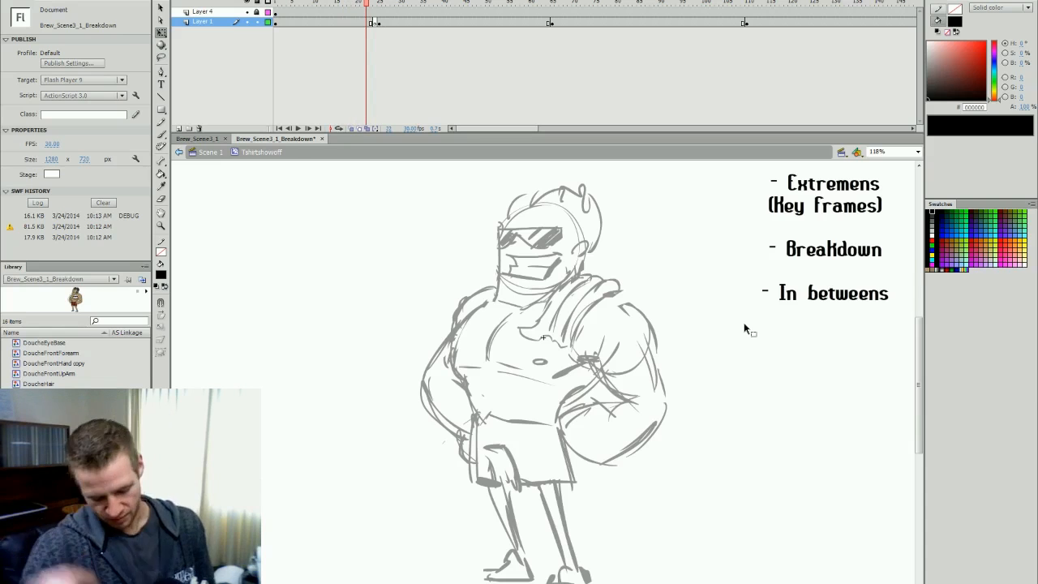
pyautogui.press(',')
pyautogui.press('.')
pyautogui.press('.')
pyautogui.press('.')
pyautogui.press('.')
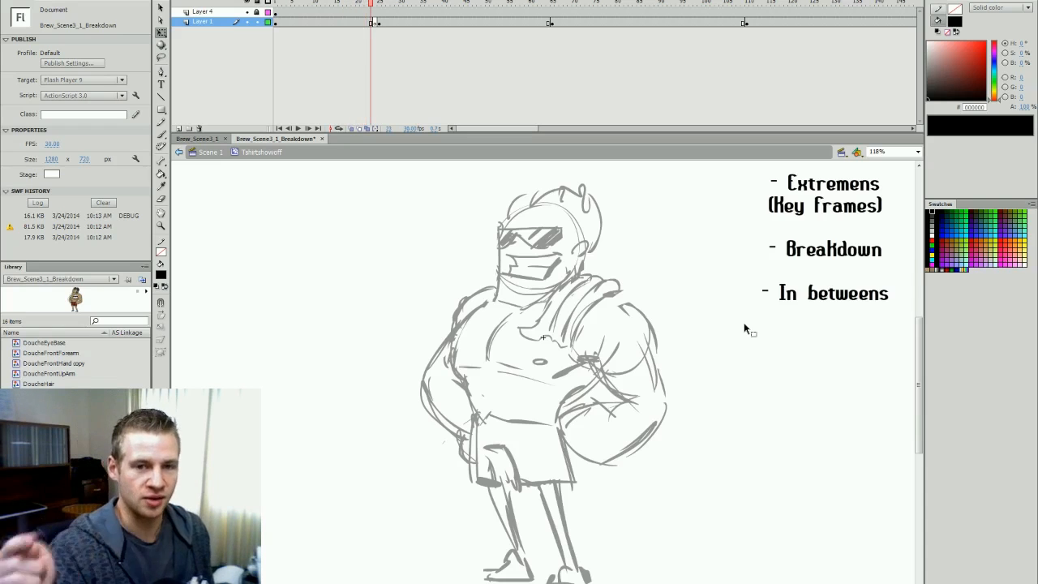
pyautogui.press('.')
pyautogui.press(',')
pyautogui.press(',')
pyautogui.press(',')
pyautogui.press('.')
pyautogui.press('.')
pyautogui.press(',')
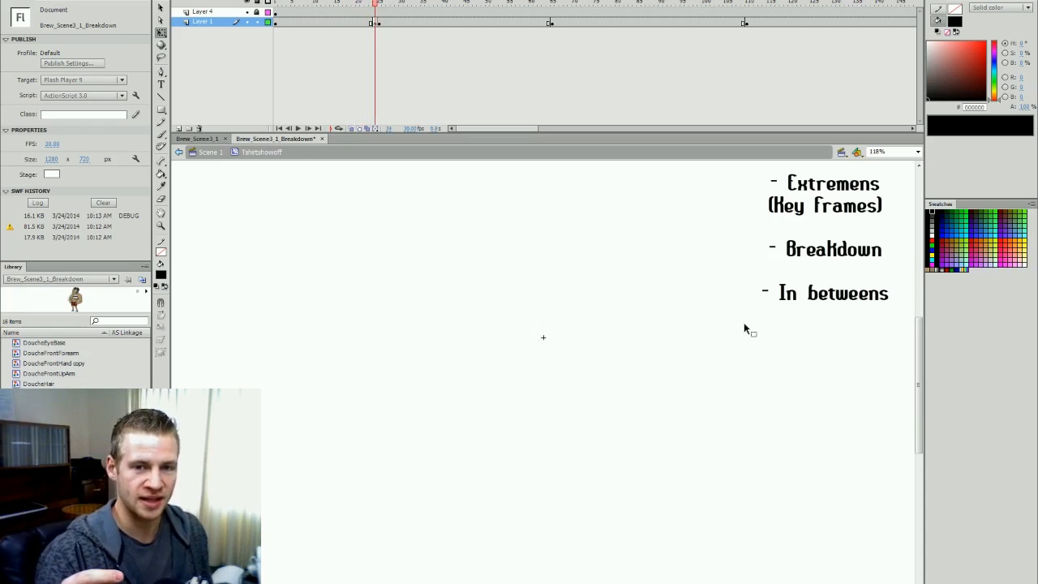
pyautogui.press('.')
pyautogui.press(',')
pyautogui.press(',')
pyautogui.press('.')
pyautogui.press('.')
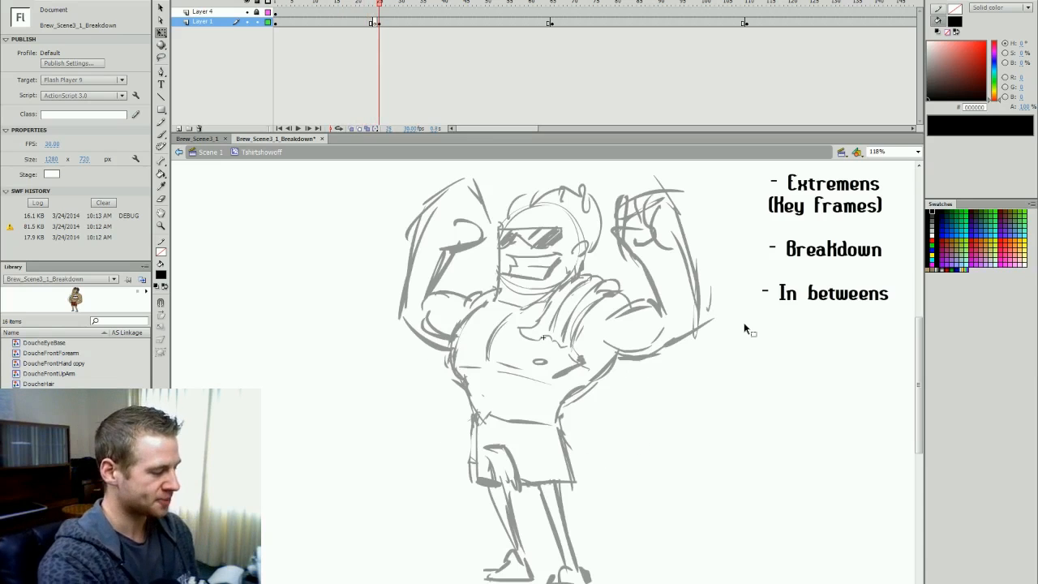
# Turn on onion skinning at the blank frame 24 to trace against both neighbouring poses.
pyautogui.press('v')
pyautogui.press(',')
pyautogui.press(',')
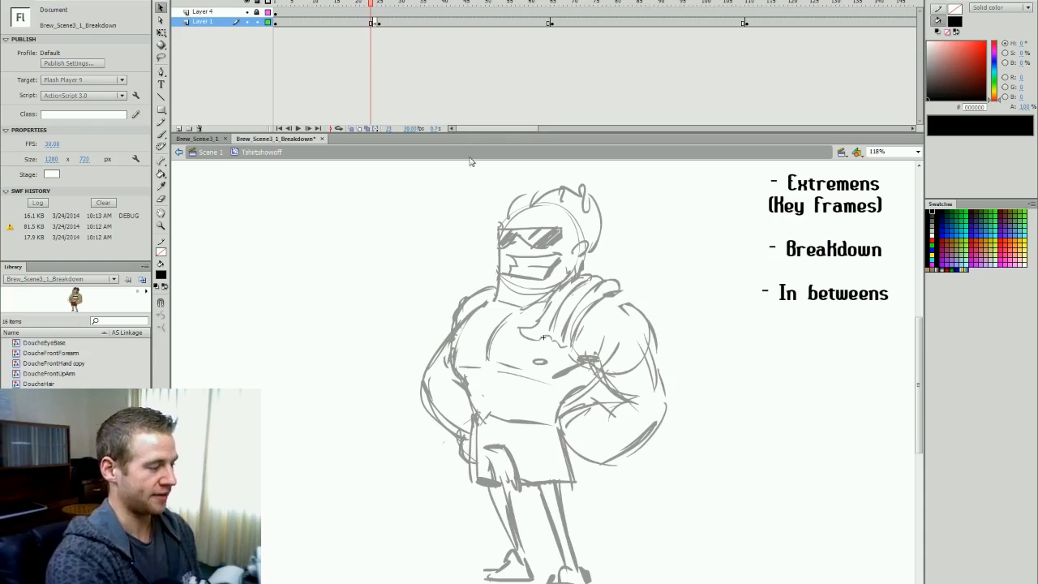
pyautogui.press('.')
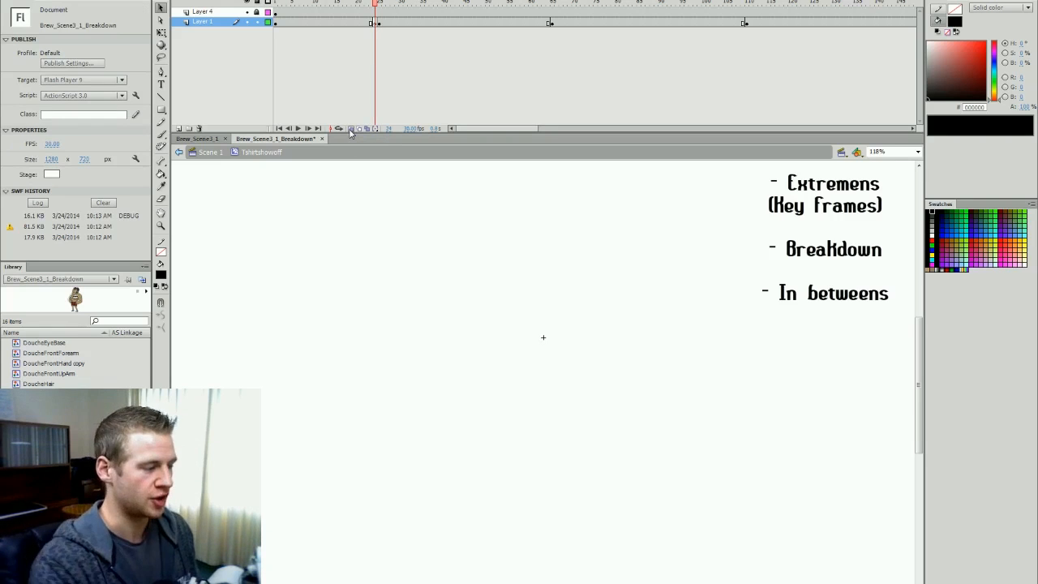
pyautogui.click(350, 130)
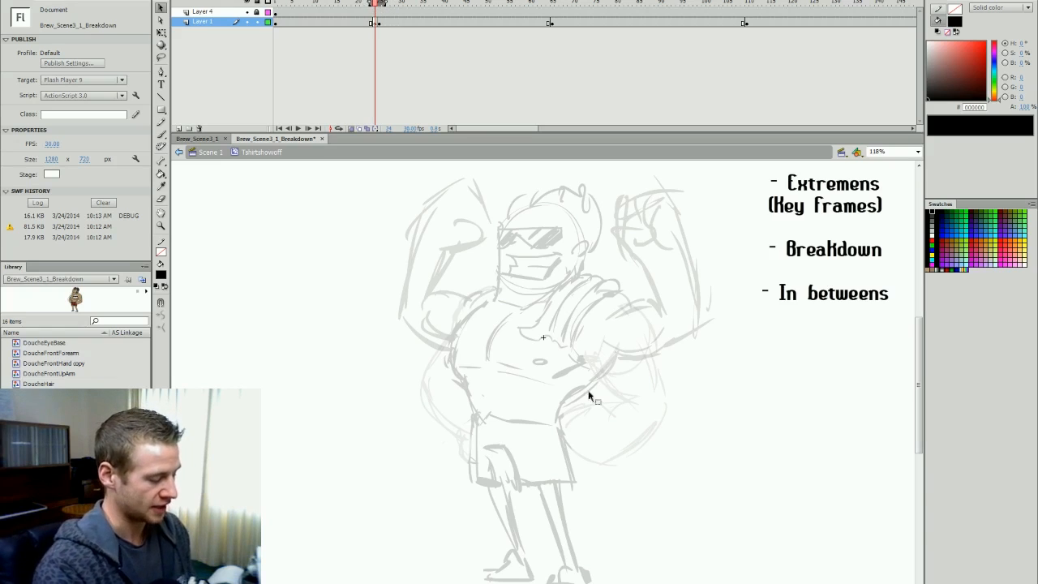
# Sample the grey #999999 from the hands-on-hips drawing and ready the Brush with it on frame 24.
pyautogui.press('b')
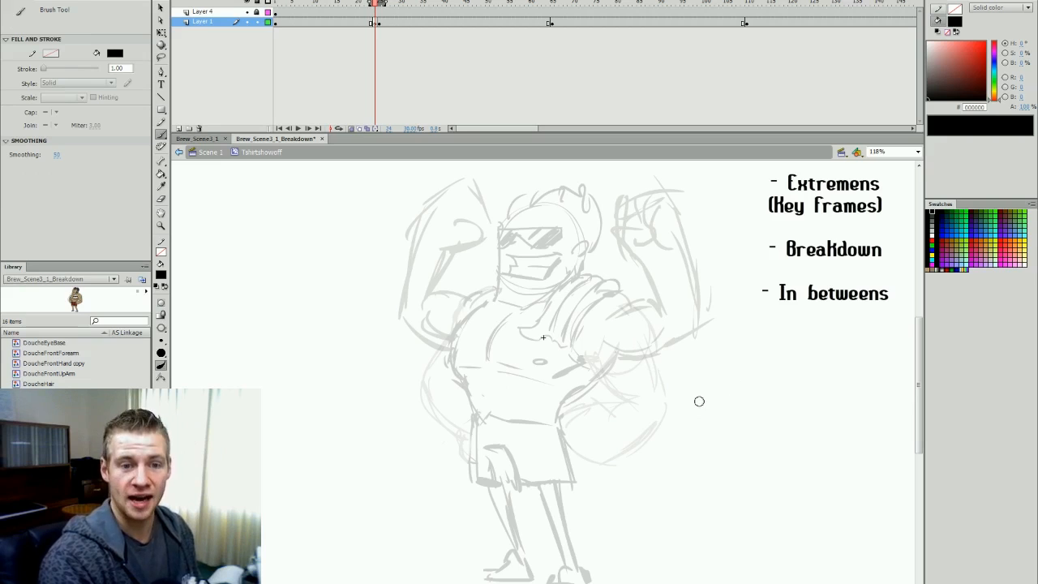
pyautogui.press('.')
pyautogui.press('i')
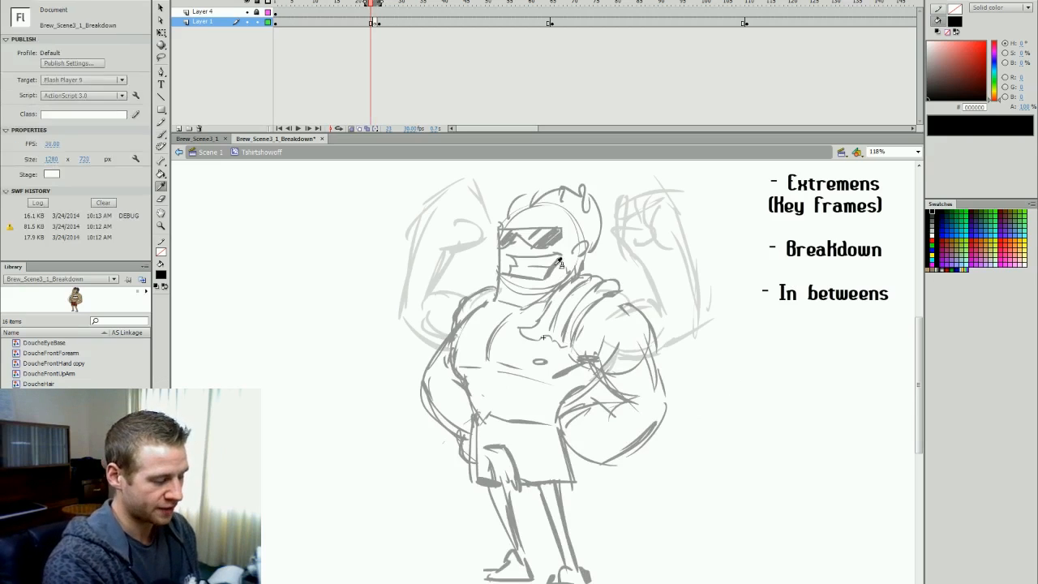
pyautogui.click(603, 355)
pyautogui.press(',')
pyautogui.press('b')
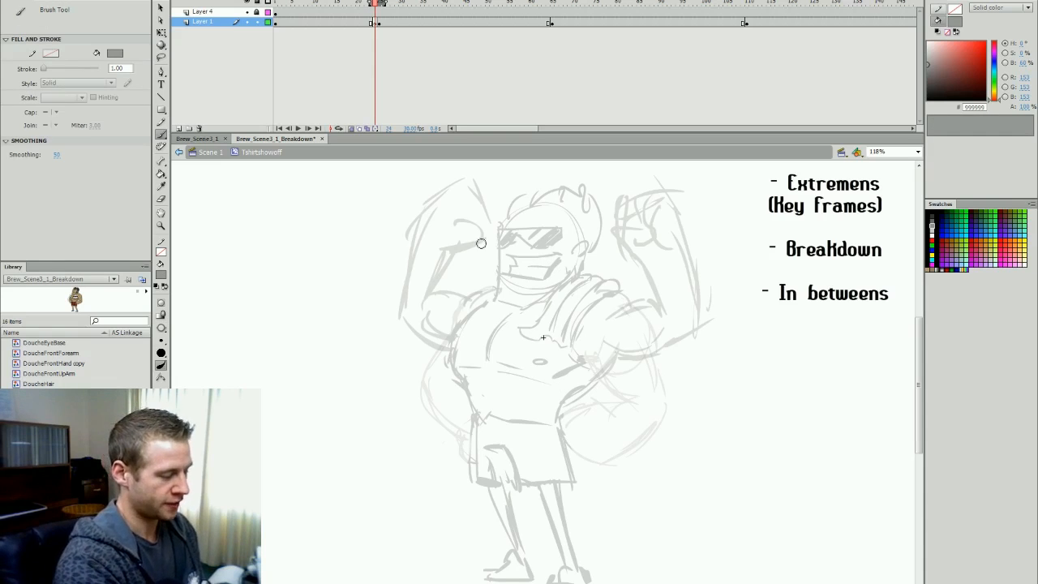
# Sketch the breakdown head on frame 24, with its outline, face guide line, sunglasses and mouth.
pyautogui.moveTo(484, 238)
pyautogui.mouseDown()
pyautogui.moveTo(519, 205)
pyautogui.moveTo(552, 210)
pyautogui.moveTo(504, 208)
pyautogui.moveTo(487, 235)
pyautogui.moveTo(483, 302)
pyautogui.moveTo(539, 285)
pyautogui.moveTo(555, 264)
pyautogui.moveTo(559, 222)
pyautogui.mouseUp()
pyautogui.moveTo(492, 301)
pyautogui.mouseDown()
pyautogui.moveTo(521, 202)
pyautogui.moveTo(493, 297)
pyautogui.mouseUp()
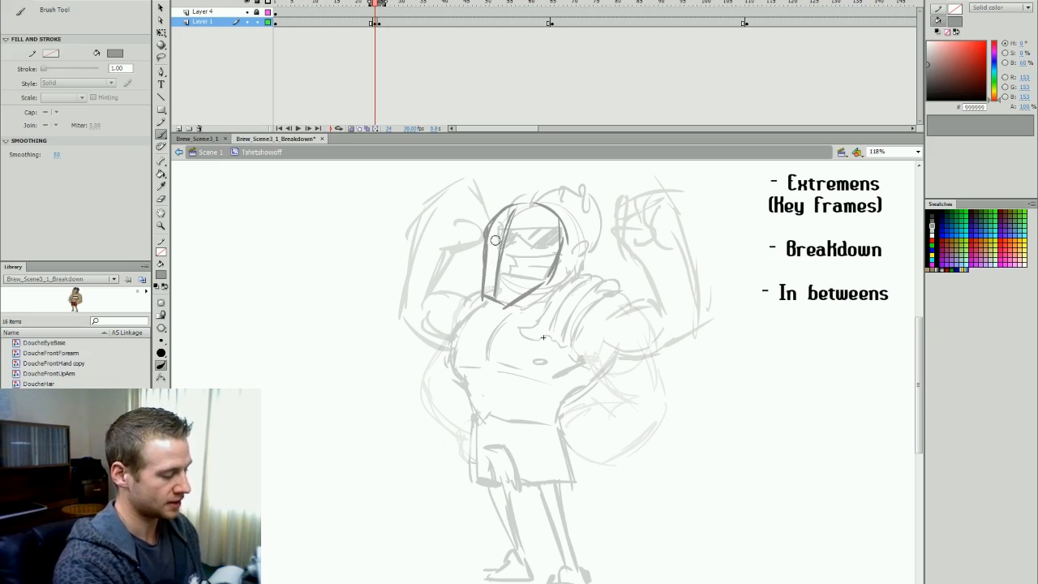
pyautogui.moveTo(488, 242); pyautogui.dragTo(549, 241)
pyautogui.moveTo(511, 251)
pyautogui.mouseDown()
pyautogui.moveTo(532, 258)
pyautogui.moveTo(539, 247)
pyautogui.mouseUp()
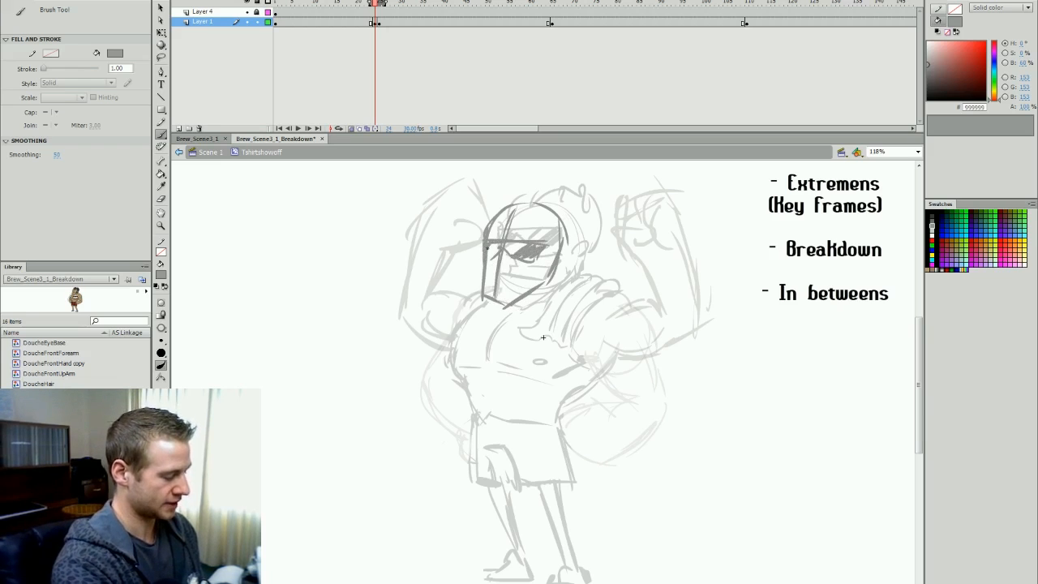
pyautogui.moveTo(490, 272); pyautogui.dragTo(528, 275)
pyautogui.moveTo(490, 274); pyautogui.dragTo(504, 282)
# Sketch the breakdown torso below the head with a curved back line, a sweeping chest line and a short belly line.
pyautogui.moveTo(466, 312); pyautogui.dragTo(438, 336)
pyautogui.moveTo(473, 294)
pyautogui.mouseDown()
pyautogui.moveTo(430, 357)
pyautogui.moveTo(456, 417)
pyautogui.mouseUp()
pyautogui.moveTo(559, 334); pyautogui.dragTo(522, 384)
pyautogui.moveTo(565, 330); pyautogui.dragTo(519, 393)
pyautogui.moveTo(519, 394); pyautogui.dragTo(521, 418)
# Check the rough head and torso against the neighbouring poses and move the whole sketch slightly up and to the right.
pyautogui.press(',')
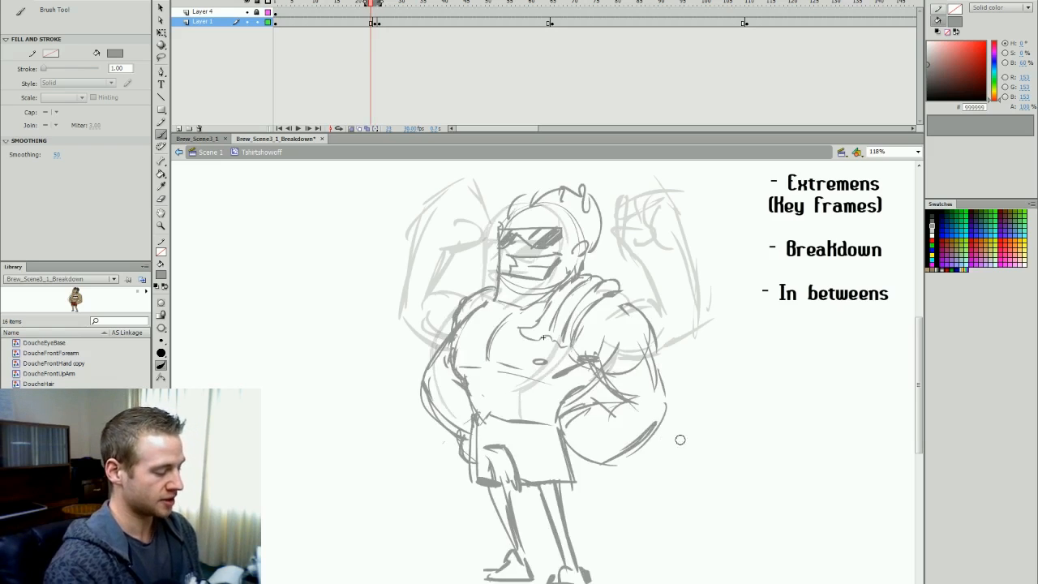
pyautogui.press('.')
pyautogui.press('.')
pyautogui.press(',')
pyautogui.press('q')
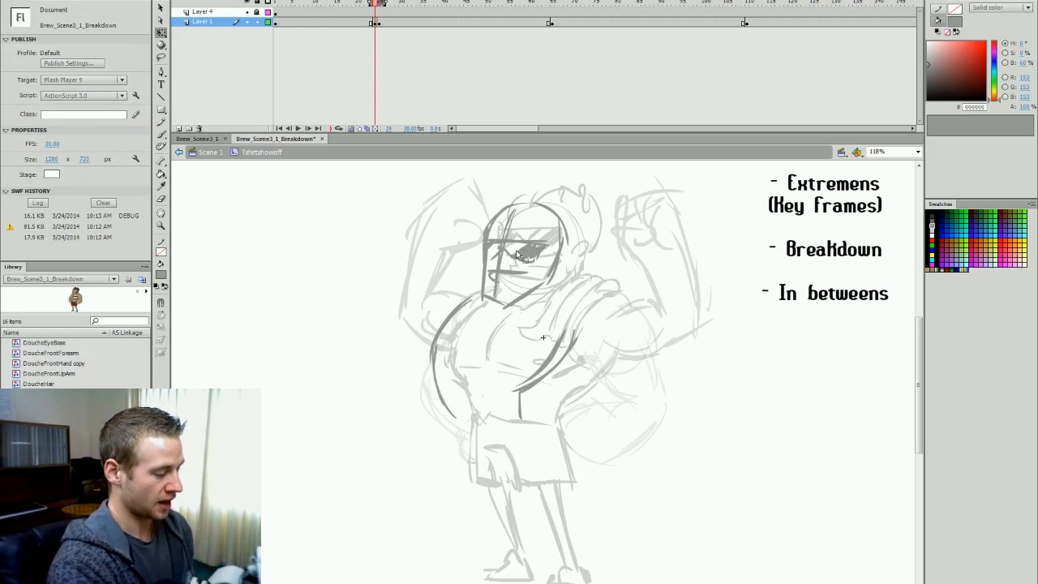
pyautogui.hotkey('ctrl', 'a')
pyautogui.press('v')
pyautogui.moveTo(565, 227); pyautogui.dragTo(569, 213)
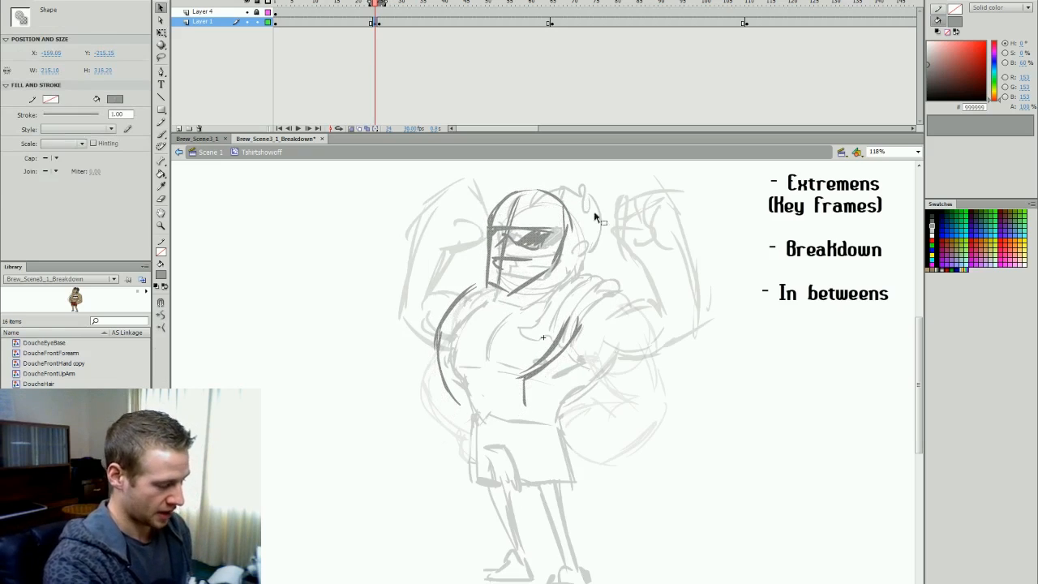
pyautogui.click(808, 328)
# Flip between frame 24 and its neighbours to check how the repositioned head and torso move.
pyautogui.press('b')
pyautogui.press(',')
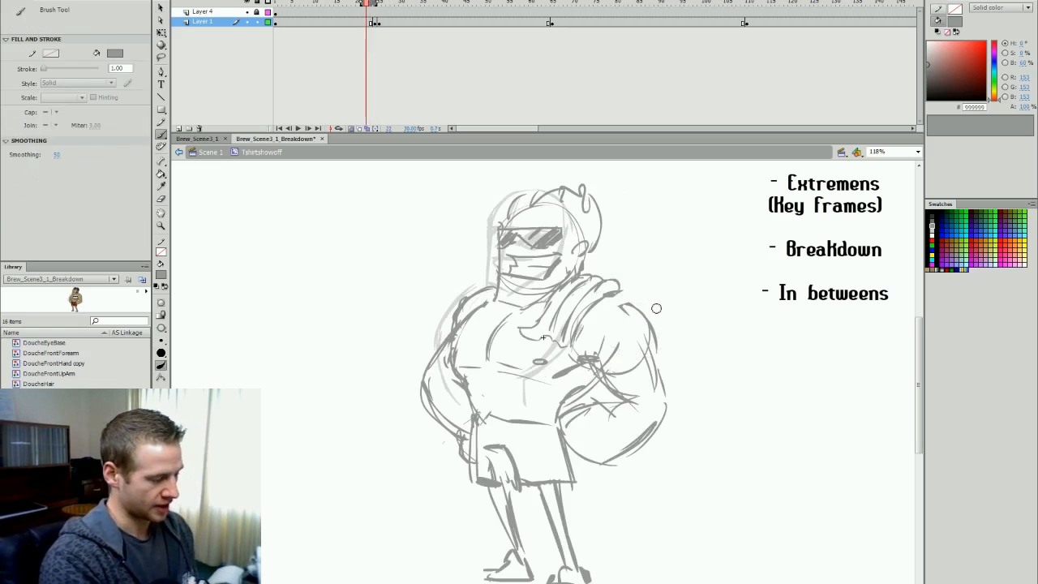
pyautogui.press('.')
pyautogui.press(',')
pyautogui.press('.')
pyautogui.press(',')
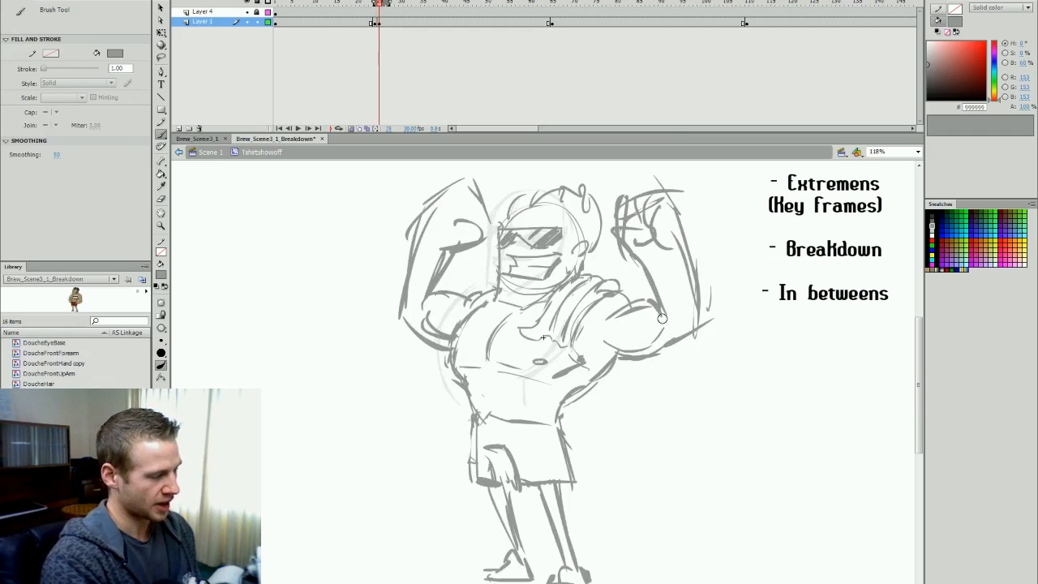
pyautogui.press('.')
# Add a curved inner chest line to the torso on frame 24 and compare the breakdown with both extremes.
pyautogui.click(380, 6)
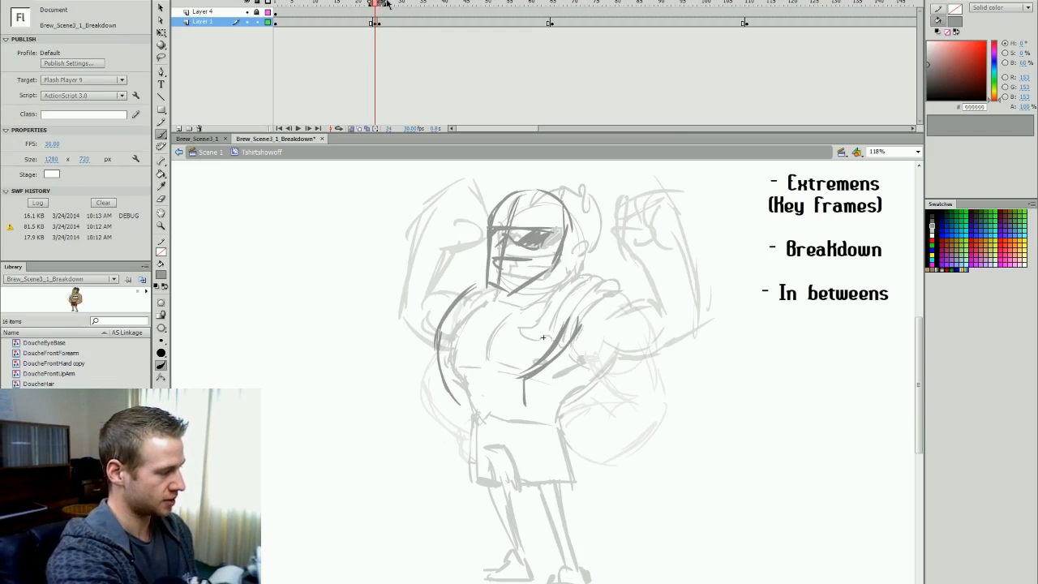
pyautogui.press(',')
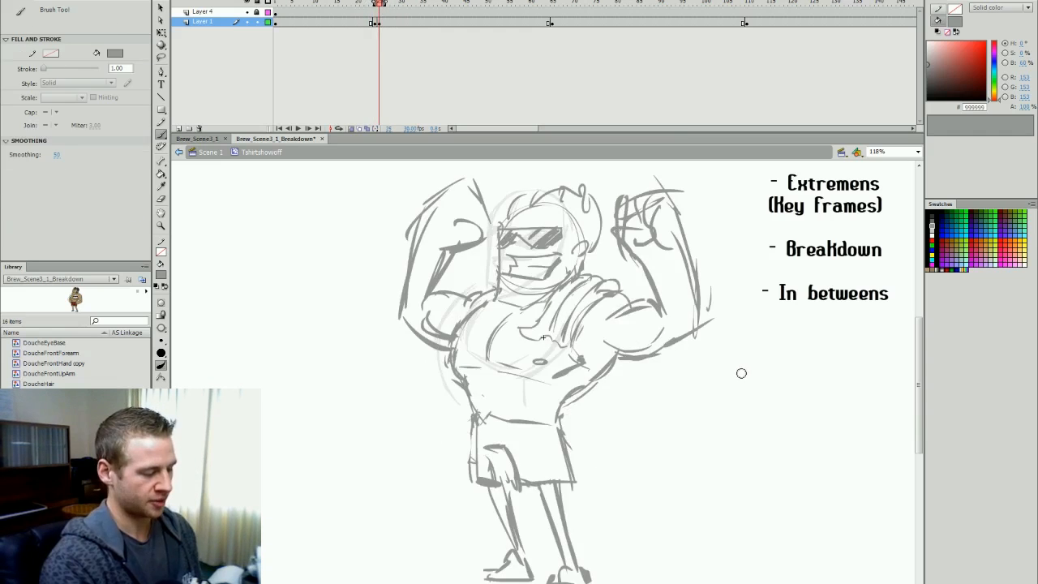
pyautogui.press('.')
pyautogui.press(',')
pyautogui.press('.')
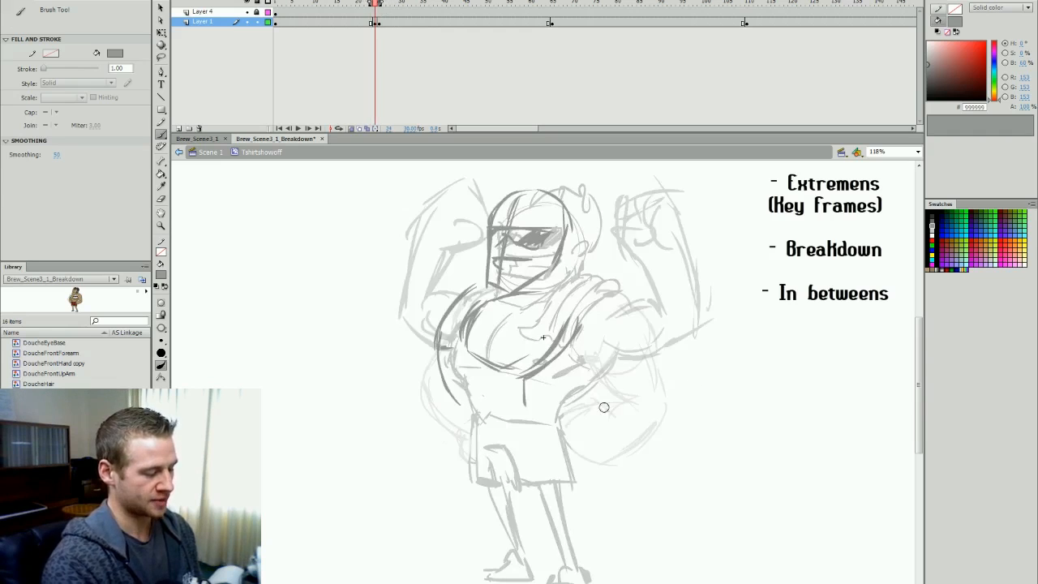
pyautogui.press(',')
pyautogui.press('.')
pyautogui.press(',')
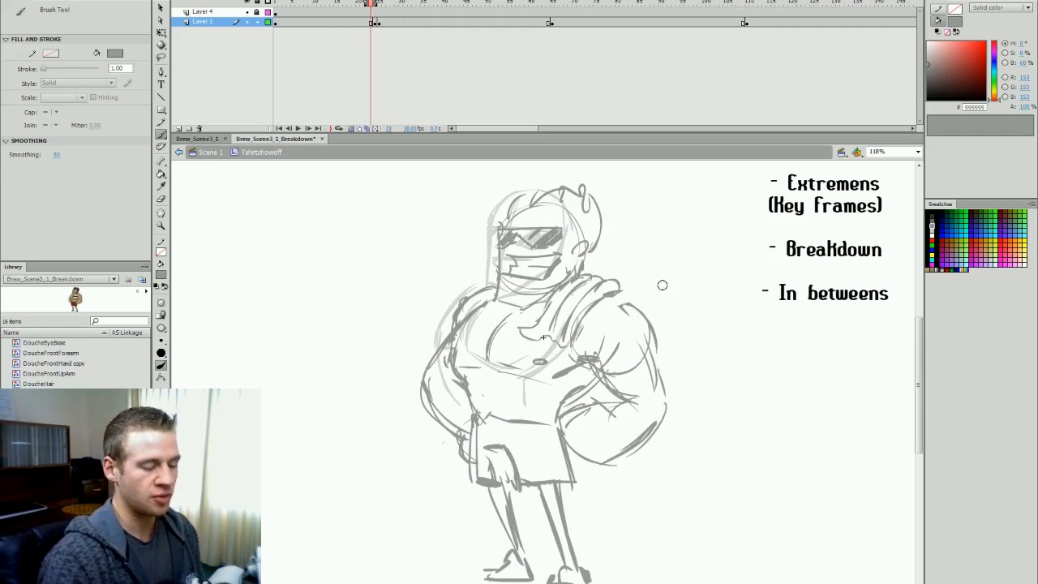
pyautogui.press('.')
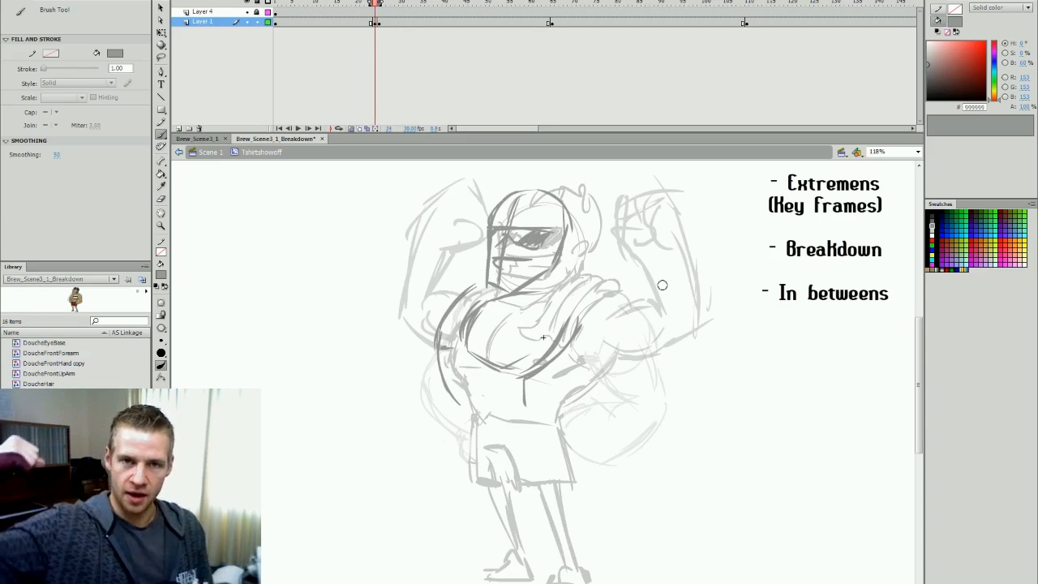
pyautogui.press(',')
pyautogui.press('.')
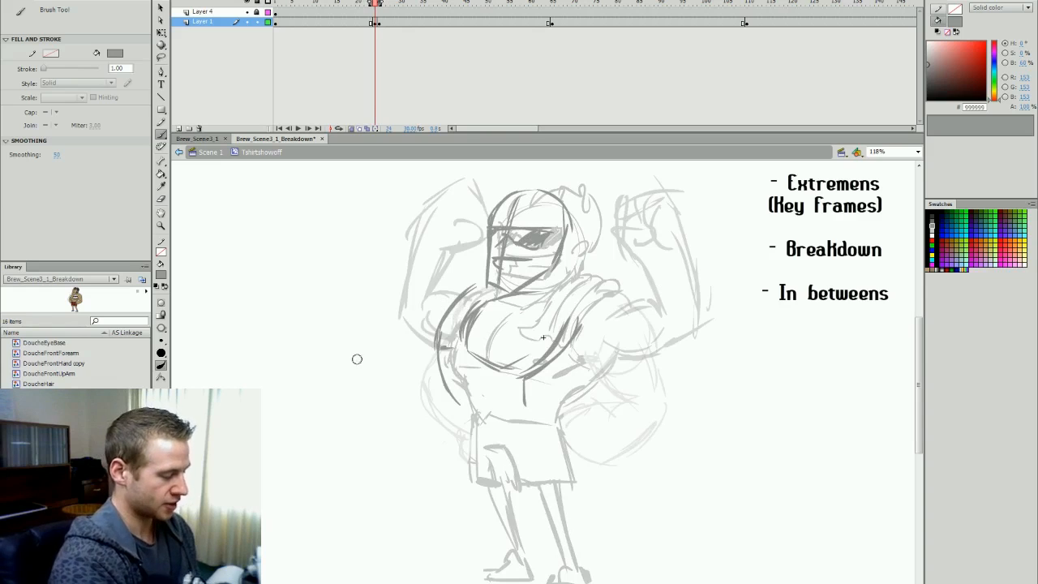
# Sketch the rounded forearm and fist of the character's right arm, held out away from the torso on frame 24.
pyautogui.moveTo(386, 284)
pyautogui.mouseDown()
pyautogui.moveTo(358, 312)
pyautogui.moveTo(357, 349)
pyautogui.moveTo(414, 315)
pyautogui.mouseUp()
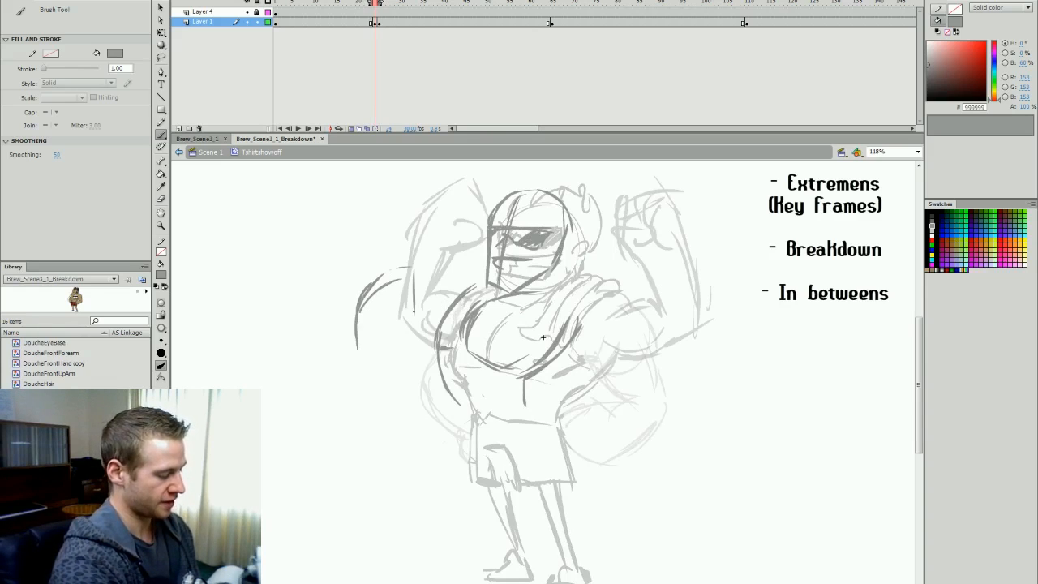
pyautogui.moveTo(481, 461)
pyautogui.mouseDown()
pyautogui.moveTo(386, 411)
pyautogui.moveTo(480, 198)
pyautogui.moveTo(357, 337)
pyautogui.moveTo(479, 461)
pyautogui.mouseUp()
pyautogui.hotkey('ctrl', 'z')
pyautogui.hotkey('ctrl', 'z')
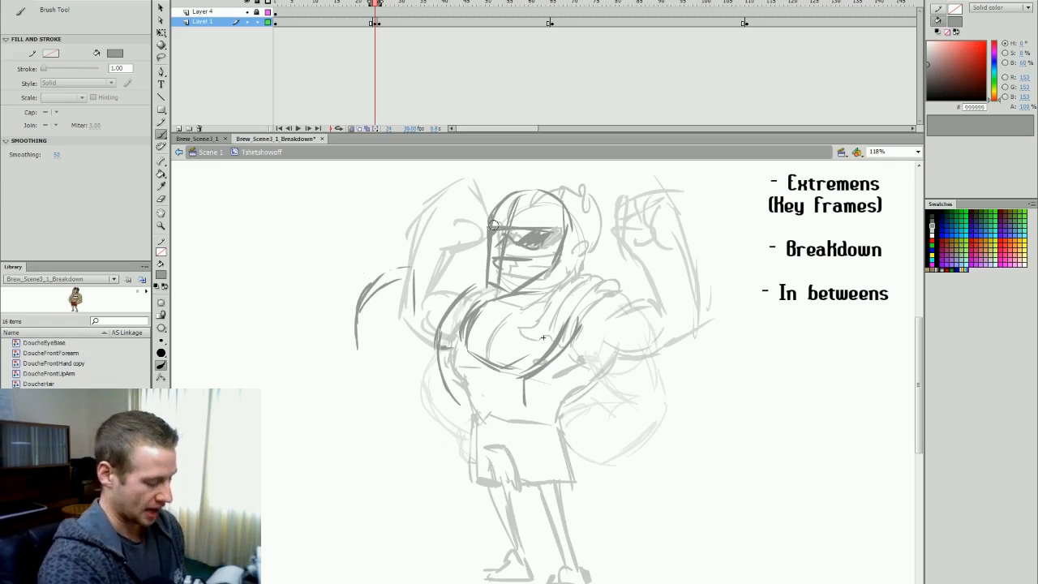
pyautogui.moveTo(362, 293)
pyautogui.mouseDown()
pyautogui.moveTo(389, 364)
pyautogui.moveTo(401, 362)
pyautogui.moveTo(391, 277)
pyautogui.moveTo(373, 347)
pyautogui.moveTo(399, 284)
pyautogui.moveTo(402, 349)
pyautogui.mouseUp()
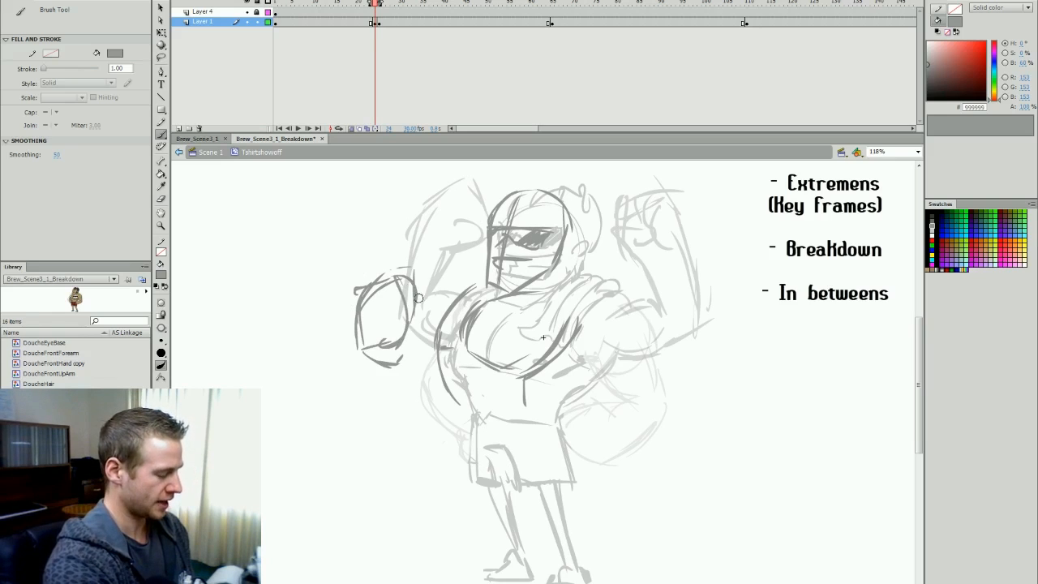
# Shift the forearm shape outward with the Lasso tool and draw the lower arm lines joining it to the body.
pyautogui.press('l')
pyautogui.moveTo(414, 280)
pyautogui.mouseDown()
pyautogui.moveTo(317, 356)
pyautogui.moveTo(416, 308)
pyautogui.moveTo(414, 322)
pyautogui.moveTo(400, 307)
pyautogui.moveTo(408, 336)
pyautogui.mouseUp()
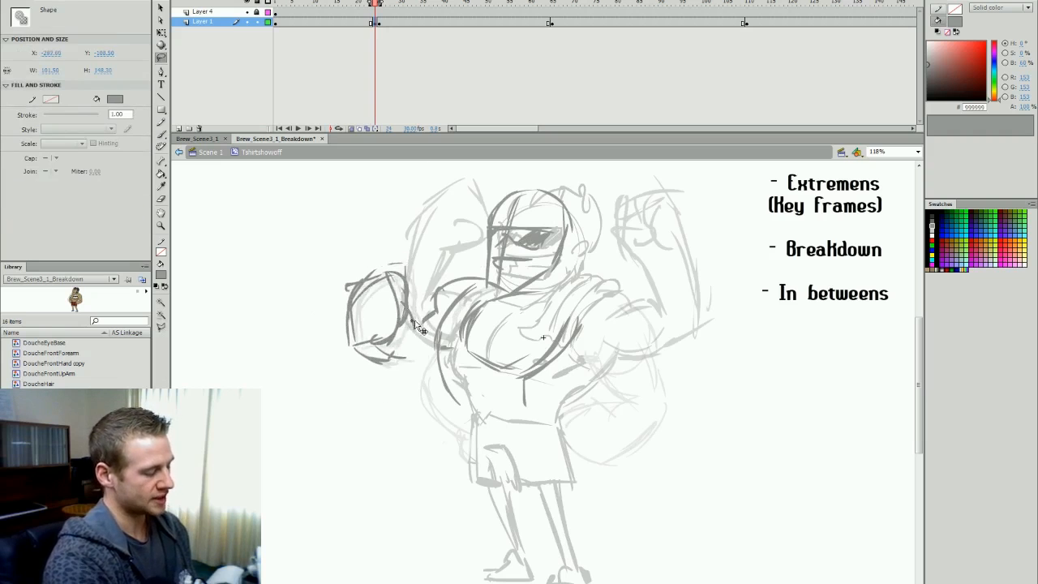
pyautogui.press('b')
pyautogui.moveTo(341, 334); pyautogui.dragTo(392, 362)
pyautogui.moveTo(362, 348); pyautogui.dragTo(409, 360)
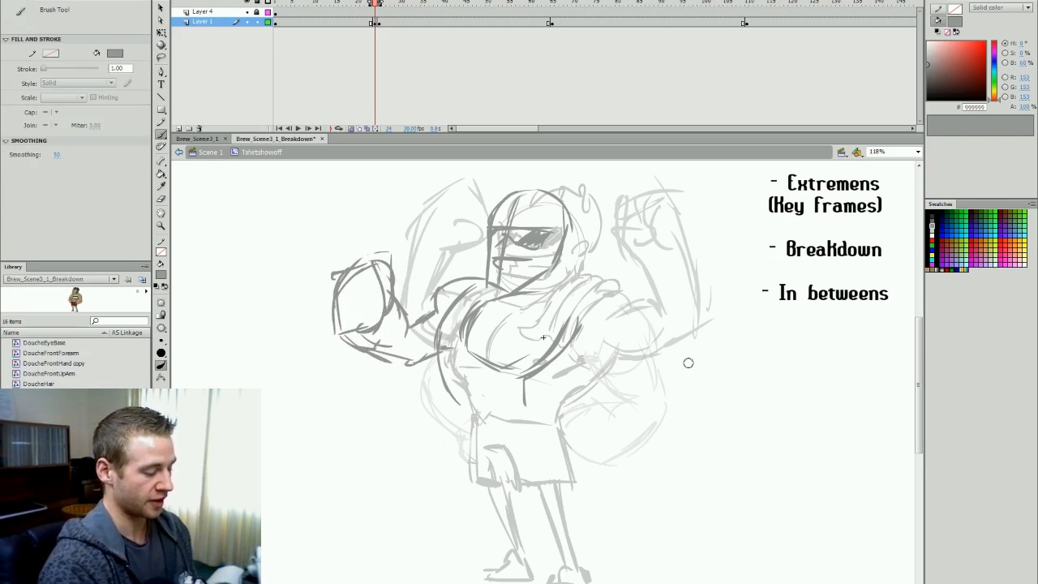
# Sketch the large rounded forearm shape of the character's left arm in front of the torso on frame 24.
pyautogui.press(',')
pyautogui.press('.')
pyautogui.moveTo(550, 337)
pyautogui.mouseDown()
pyautogui.moveTo(621, 319)
pyautogui.moveTo(598, 394)
pyautogui.mouseUp()
pyautogui.moveTo(549, 357)
pyautogui.mouseDown()
pyautogui.moveTo(550, 381)
pyautogui.moveTo(604, 406)
pyautogui.moveTo(624, 329)
pyautogui.mouseUp()
pyautogui.moveTo(545, 369); pyautogui.dragTo(576, 404)
pyautogui.moveTo(555, 334); pyautogui.dragTo(610, 313)
pyautogui.moveTo(621, 346); pyautogui.dragTo(620, 392)
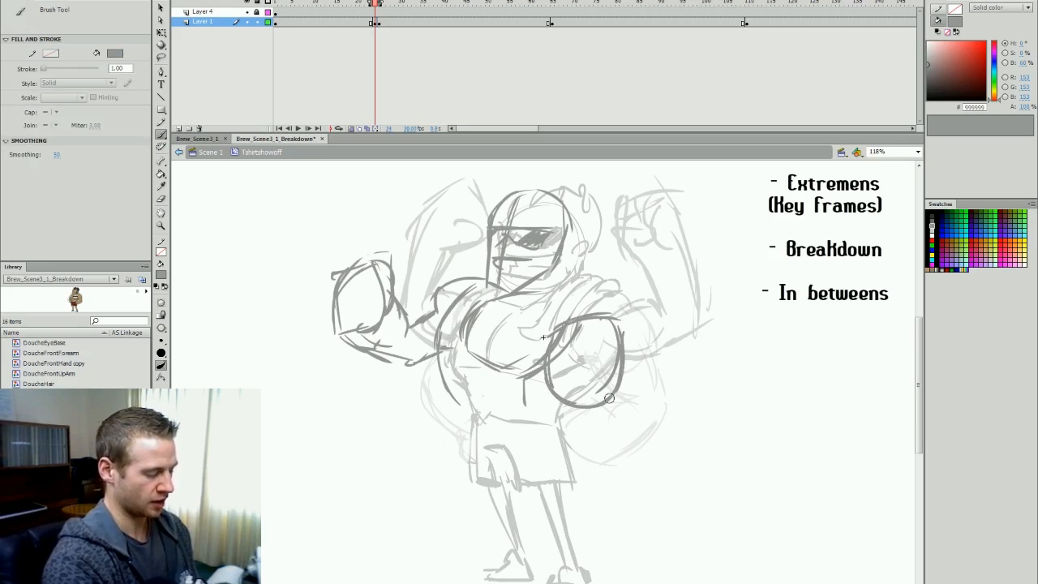
# Draw the shoulder and outer arm lines joining the left arm to the neck on frame 24 and compare with frame 23.
pyautogui.moveTo(555, 328); pyautogui.dragTo(541, 358)
pyautogui.moveTo(560, 272); pyautogui.dragTo(577, 294)
pyautogui.moveTo(571, 283)
pyautogui.mouseDown()
pyautogui.moveTo(611, 289)
pyautogui.moveTo(619, 307)
pyautogui.mouseUp()
pyautogui.moveTo(618, 305); pyautogui.dragTo(669, 359)
pyautogui.moveTo(618, 395); pyautogui.dragTo(638, 390)
pyautogui.moveTo(644, 377)
pyautogui.mouseDown()
pyautogui.moveTo(629, 334)
pyautogui.moveTo(658, 362)
pyautogui.mouseUp()
pyautogui.press(',')
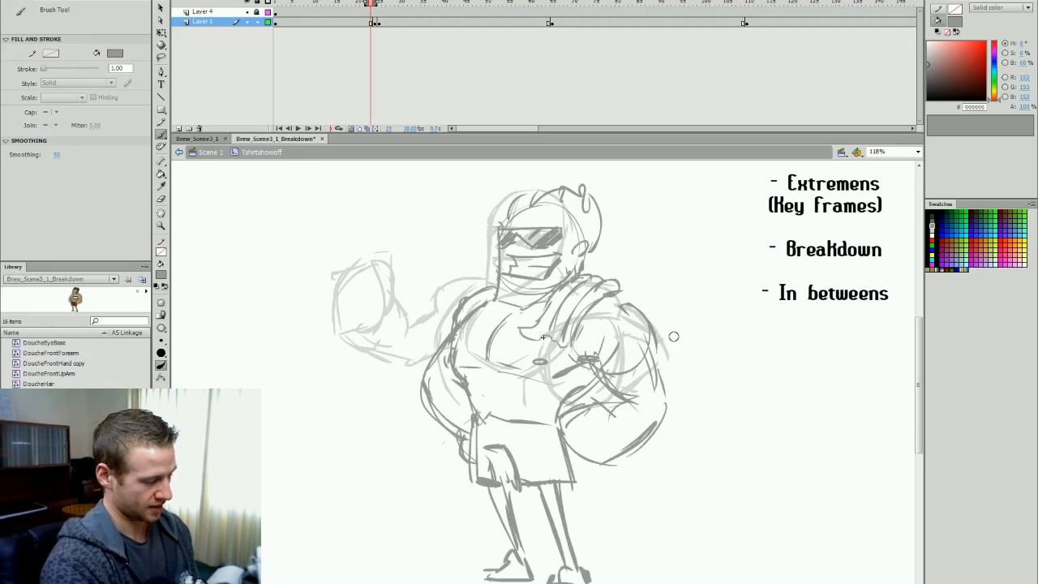
pyautogui.press('.')
# Select the entire frame 24 drawing and nudge it slightly up and toward the character's right.
pyautogui.hotkey('ctrl', 'a')
pyautogui.press('q')
pyautogui.moveTo(619, 301); pyautogui.dragTo(615, 296)
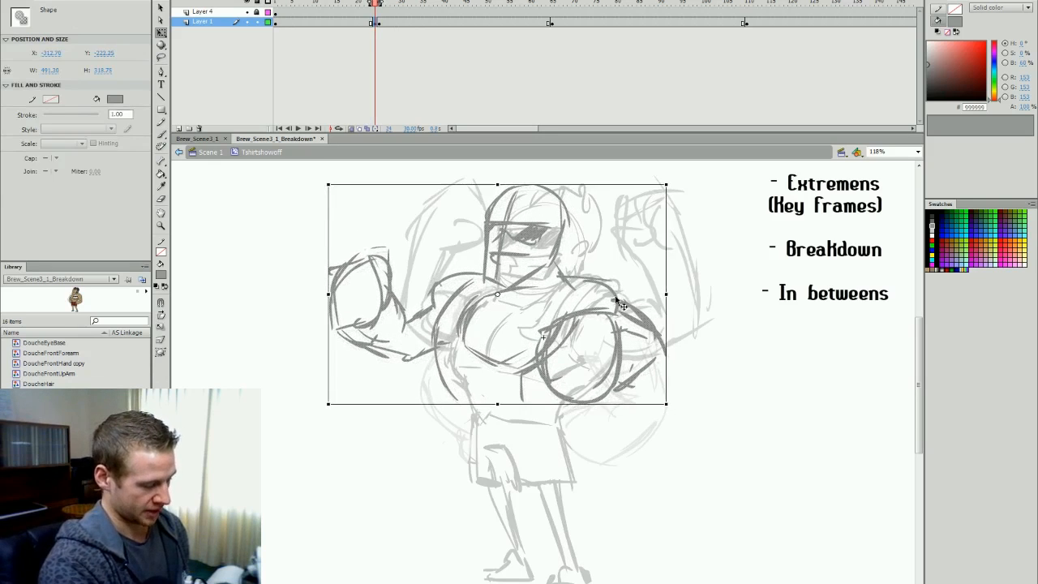
pyautogui.click(646, 277)
# Raise the left arm to shoulder height with the Lasso tool and rework its elbow and lower arm lines.
pyautogui.press('l')
pyautogui.moveTo(626, 339)
pyautogui.mouseDown()
pyautogui.moveTo(613, 306)
pyautogui.moveTo(539, 380)
pyautogui.moveTo(628, 370)
pyautogui.moveTo(632, 285)
pyautogui.moveTo(585, 293)
pyautogui.moveTo(609, 299)
pyautogui.moveTo(615, 334)
pyautogui.moveTo(656, 322)
pyautogui.moveTo(668, 357)
pyautogui.moveTo(651, 365)
pyautogui.moveTo(663, 349)
pyautogui.mouseUp()
pyautogui.press('e')
pyautogui.press('b')
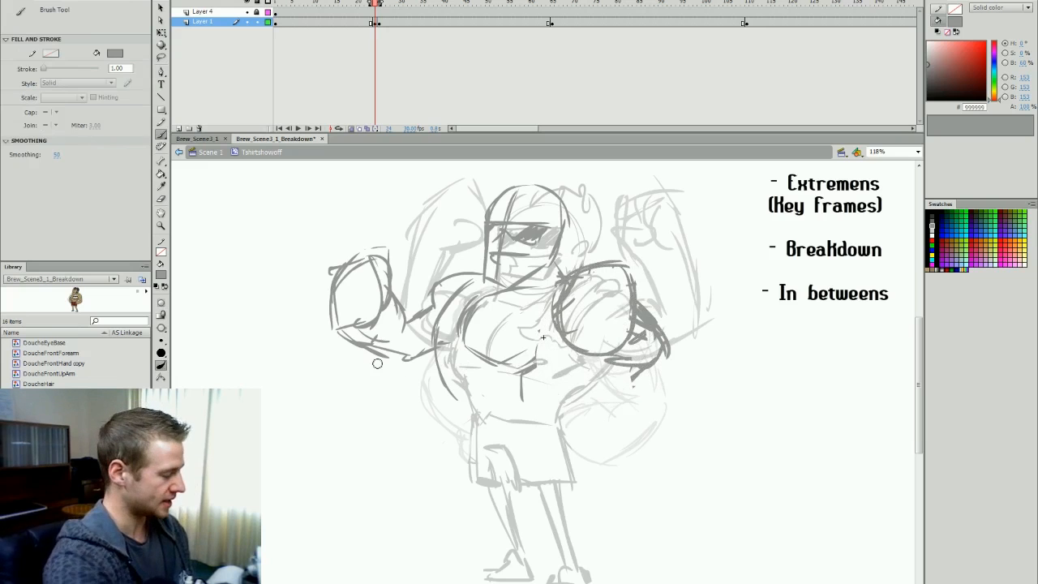
pyautogui.click(160, 342)
pyautogui.click(184, 364)
pyautogui.moveTo(920, 340); pyautogui.dragTo(920, 339)
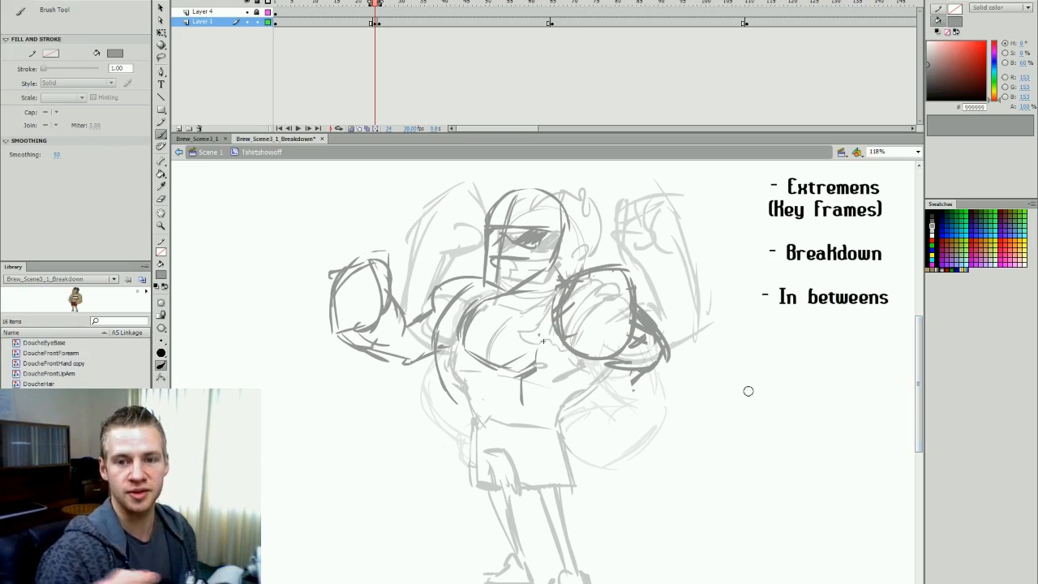
pyautogui.scroll(-1, 748, 390)
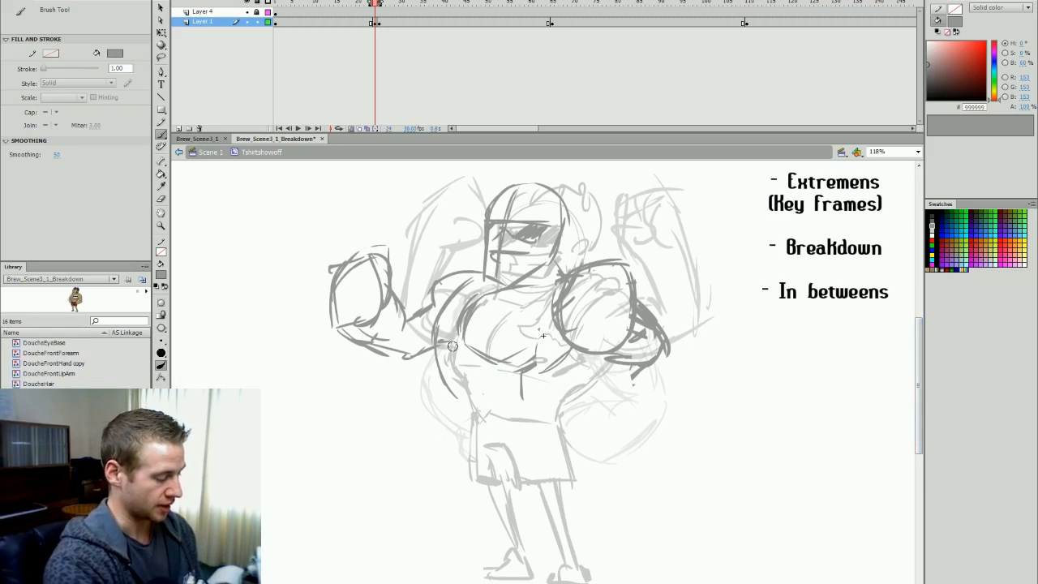
# Strengthen the lower chest line and sketch long leaning contours for the torso sides and outer legs on frame 24.
pyautogui.moveTo(467, 339); pyautogui.dragTo(535, 358)
pyautogui.moveTo(566, 345)
pyautogui.mouseDown()
pyautogui.moveTo(530, 379)
pyautogui.moveTo(531, 412)
pyautogui.mouseUp()
pyautogui.moveTo(431, 358); pyautogui.dragTo(466, 456)
pyautogui.moveTo(452, 387); pyautogui.dragTo(514, 532)
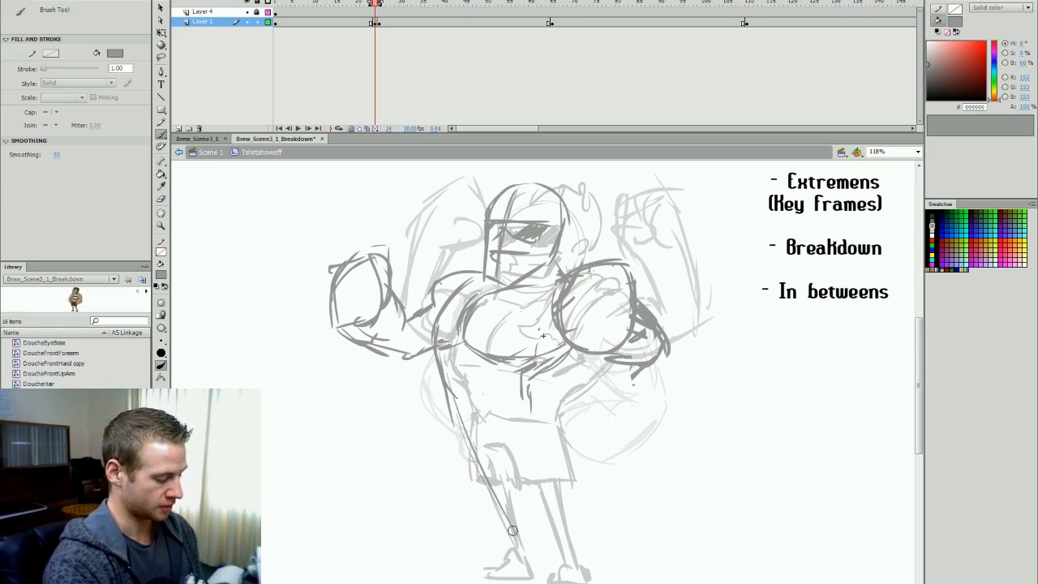
pyautogui.moveTo(435, 365); pyautogui.dragTo(511, 541)
pyautogui.moveTo(540, 388); pyautogui.dragTo(543, 427)
pyautogui.moveTo(563, 470); pyautogui.dragTo(577, 507)
pyautogui.moveTo(539, 392); pyautogui.dragTo(572, 561)
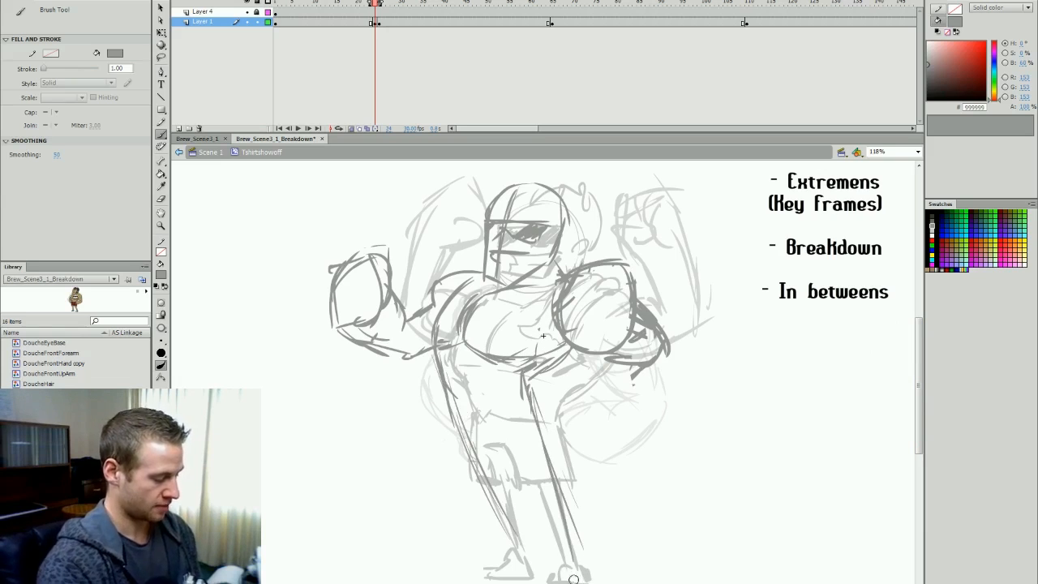
# Draw the curved waistband, the front fold and the hem of the shorts on the breakdown pose.
pyautogui.moveTo(455, 413); pyautogui.dragTo(524, 397)
pyautogui.moveTo(479, 476); pyautogui.dragTo(511, 478)
pyautogui.moveTo(486, 443); pyautogui.dragTo(490, 479)
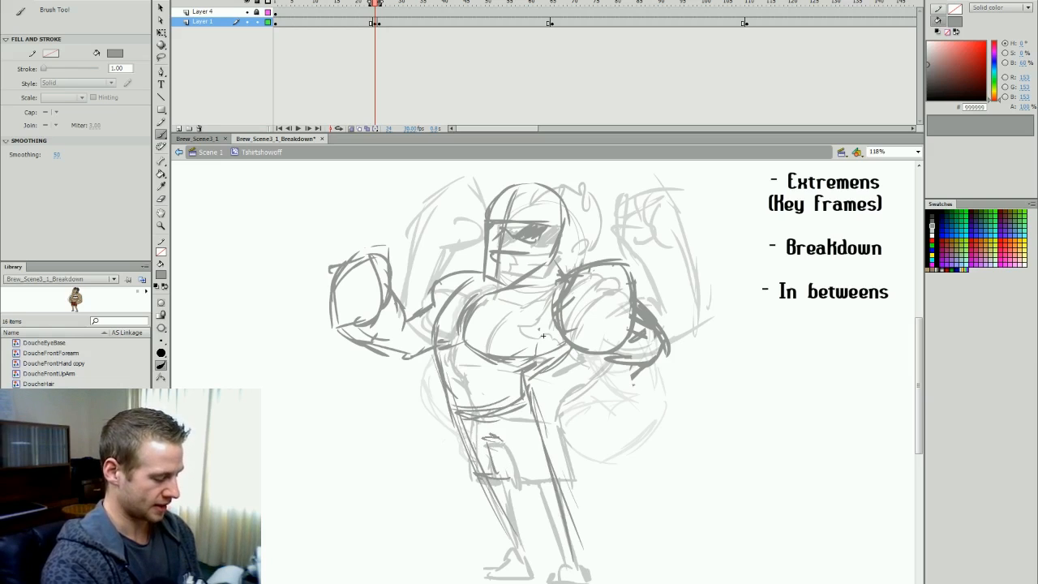
pyautogui.moveTo(483, 437); pyautogui.dragTo(512, 437)
pyautogui.moveTo(510, 438); pyautogui.dragTo(523, 485)
pyautogui.moveTo(539, 414)
pyautogui.mouseDown()
pyautogui.moveTo(558, 477)
pyautogui.moveTo(525, 560)
pyautogui.mouseUp()
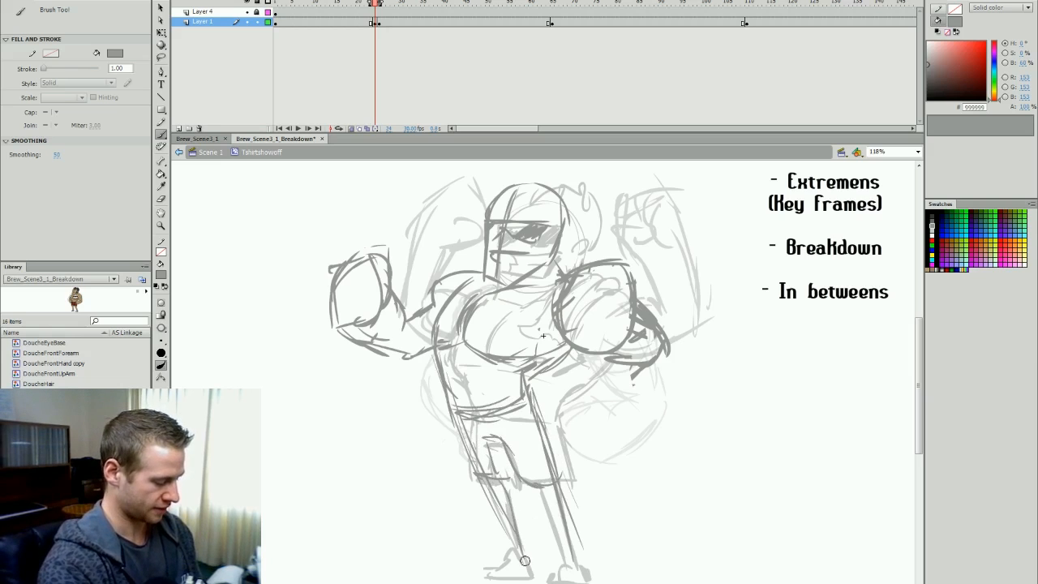
# Sketch the lower legs and both feet of the breakdown pose over the onion-skinned feet.
pyautogui.moveTo(498, 506); pyautogui.dragTo(513, 542)
pyautogui.moveTo(532, 479)
pyautogui.mouseDown()
pyautogui.moveTo(554, 541)
pyautogui.moveTo(505, 548)
pyautogui.moveTo(511, 579)
pyautogui.mouseUp()
pyautogui.moveTo(501, 542); pyautogui.dragTo(502, 564)
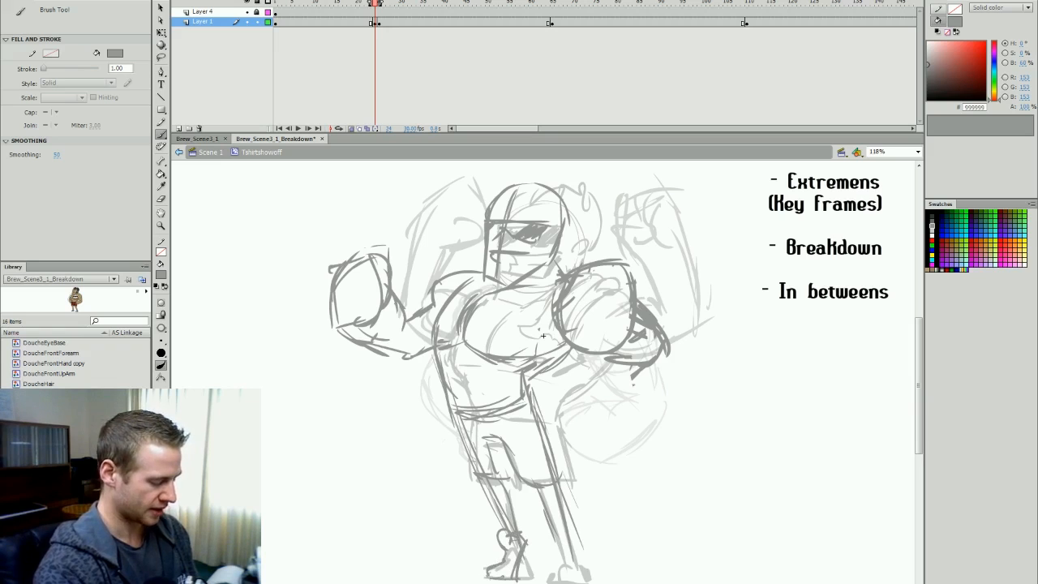
pyautogui.moveTo(571, 538)
pyautogui.mouseDown()
pyautogui.moveTo(563, 559)
pyautogui.moveTo(570, 544)
pyautogui.moveTo(586, 581)
pyautogui.mouseUp()
pyautogui.moveTo(553, 553); pyautogui.dragTo(568, 572)
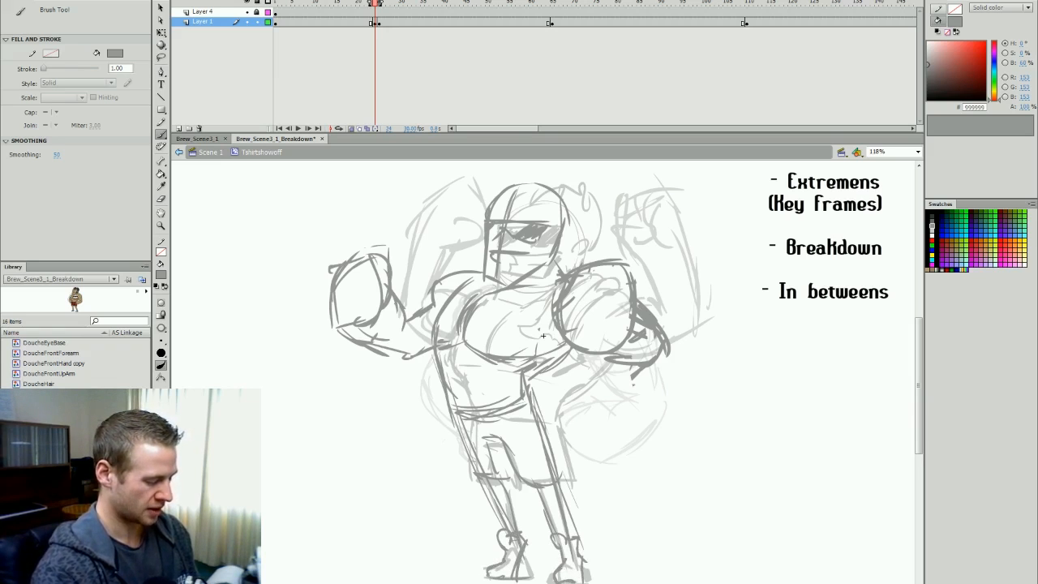
# Flip between frames 24 and 25 to compare the full breakdown with the double-biceps pose.
pyautogui.press('.')
pyautogui.press(',')
pyautogui.press('.')
pyautogui.press(',')
pyautogui.press('.')
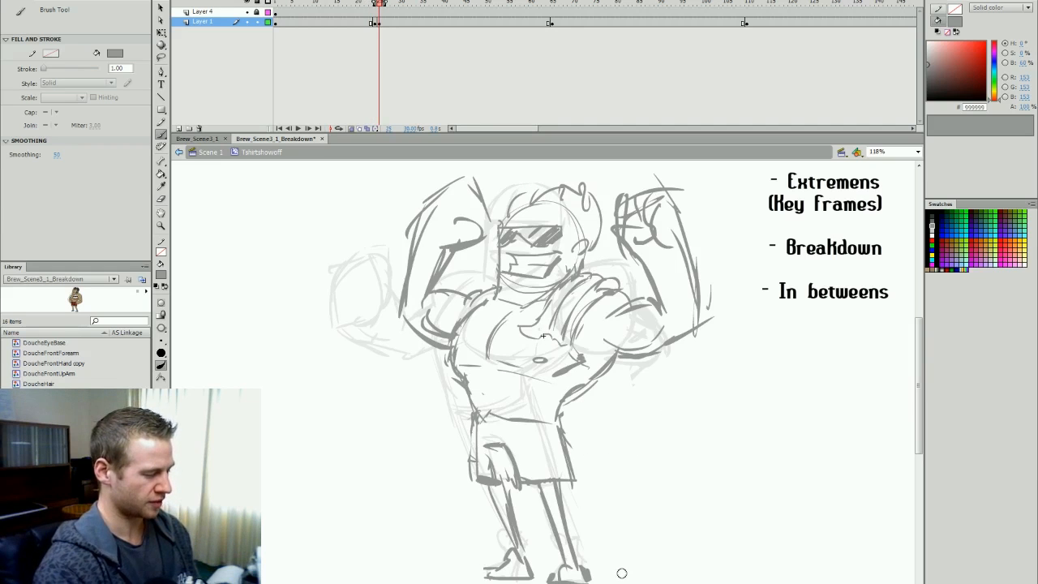
pyautogui.press(',')
# Turn off onion skinning and flip through frames 23 to 25 to check the movement.
pyautogui.click(352, 129)
pyautogui.press(',')
pyautogui.press('.')
pyautogui.press('.')
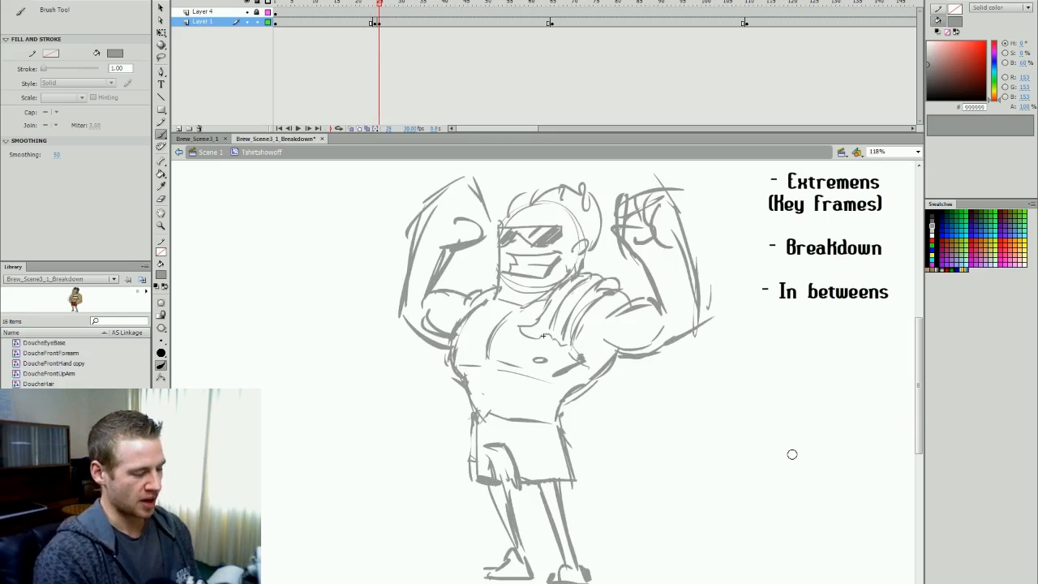
pyautogui.press(',')
pyautogui.press(',')
pyautogui.press('.')
pyautogui.press('.')
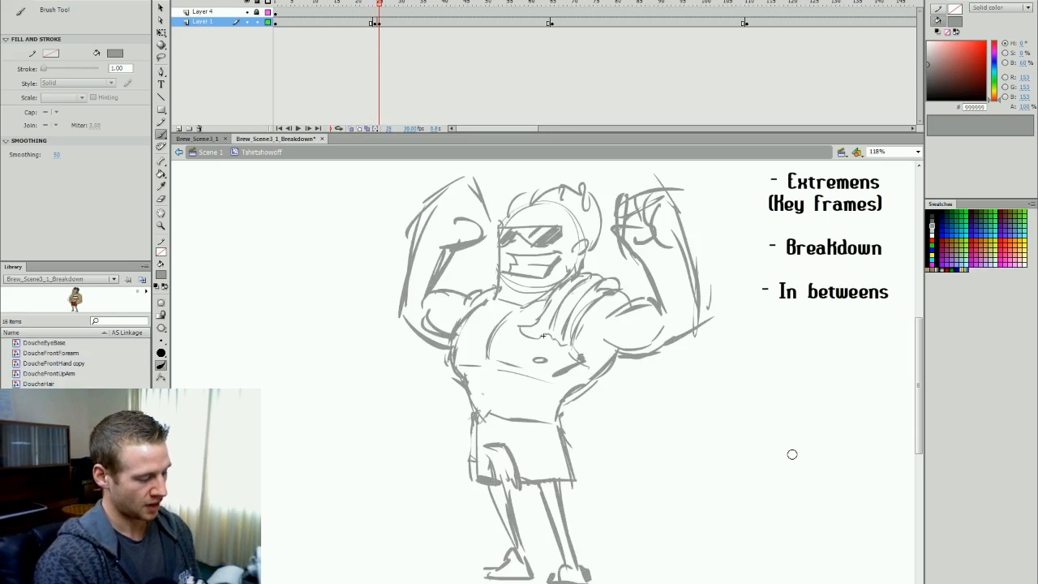
pyautogui.press(',')
pyautogui.press(',')
pyautogui.press('.')
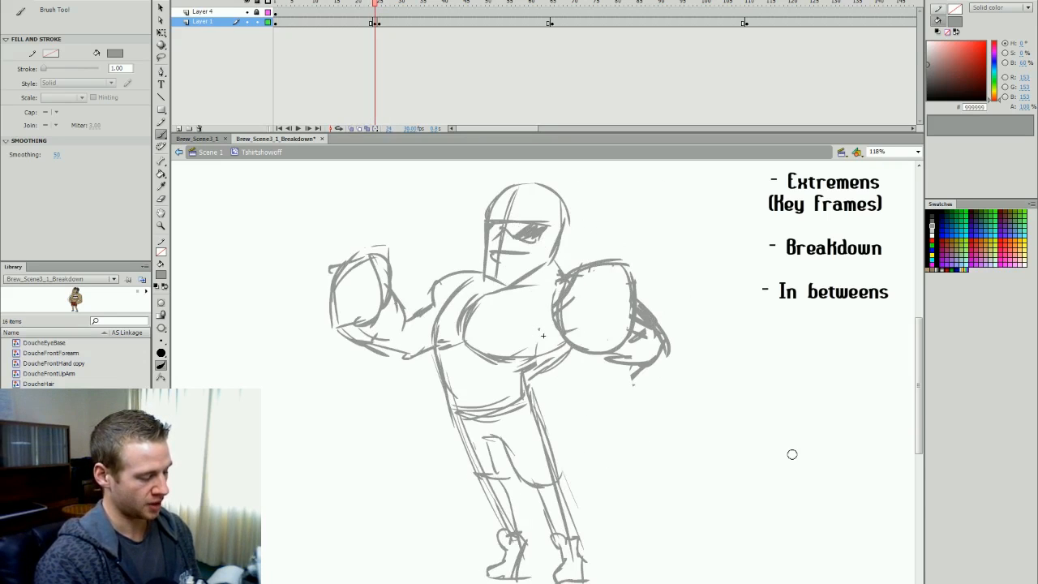
# Skew the whole double-biceps drawing on frame 25 with Free Transform so its upper body leans toward the character's left.
pyautogui.press('.')
pyautogui.hotkey('ctrl', 'a')
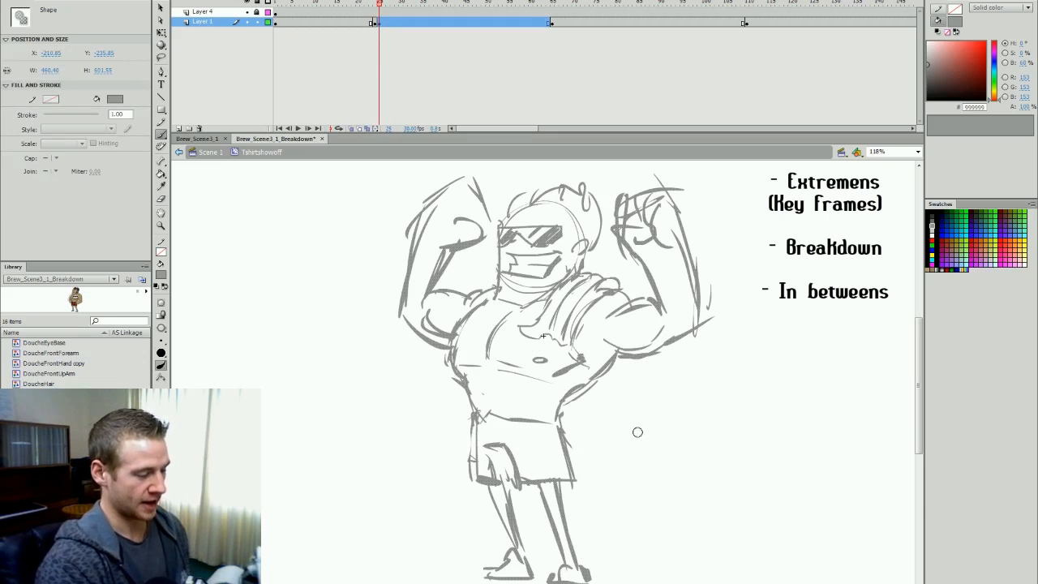
pyautogui.press('q')
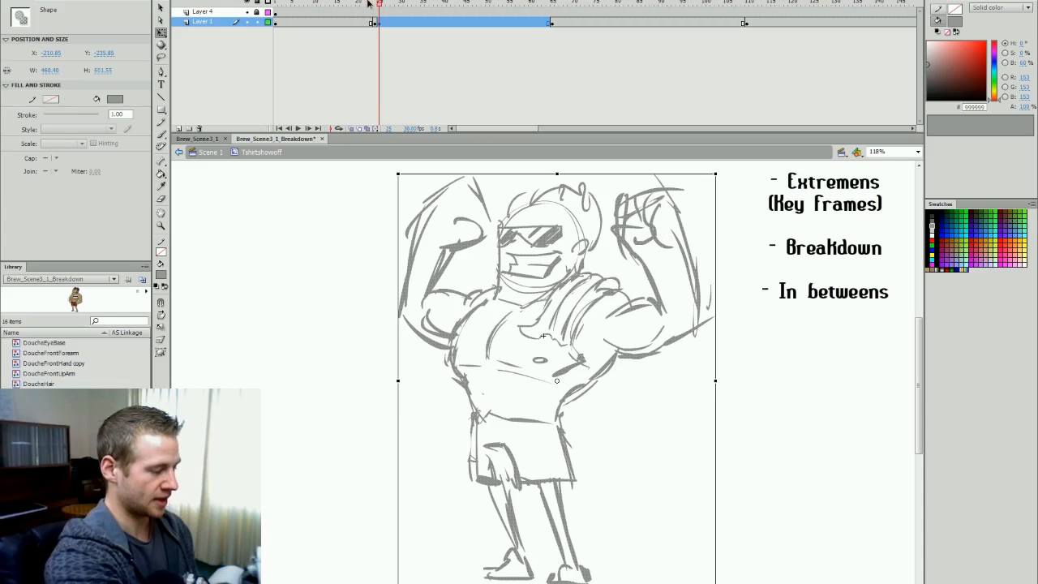
pyautogui.click(366, 3)
pyautogui.click(378, 23)
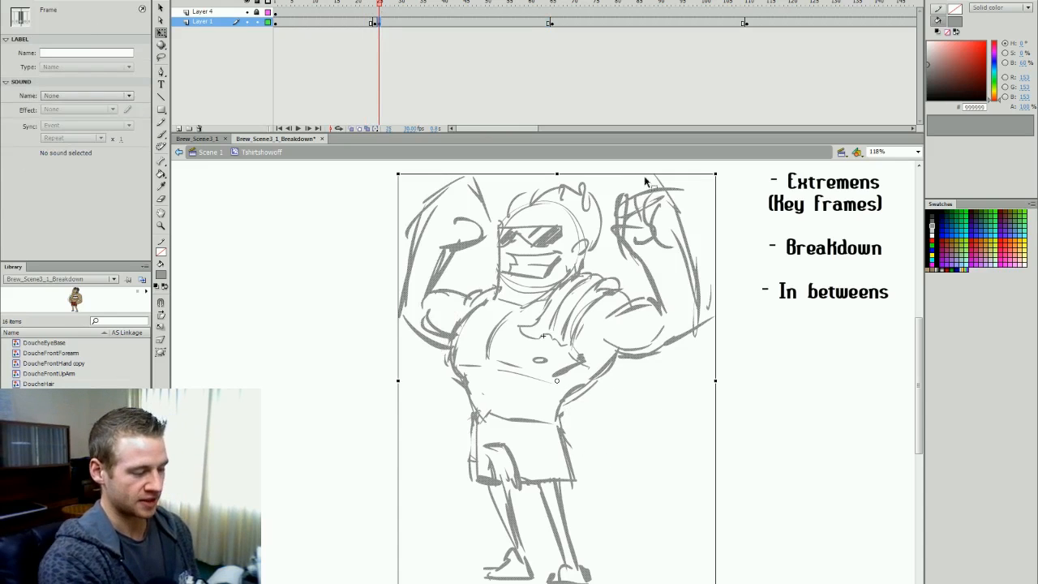
pyautogui.moveTo(648, 174); pyautogui.dragTo(668, 172)
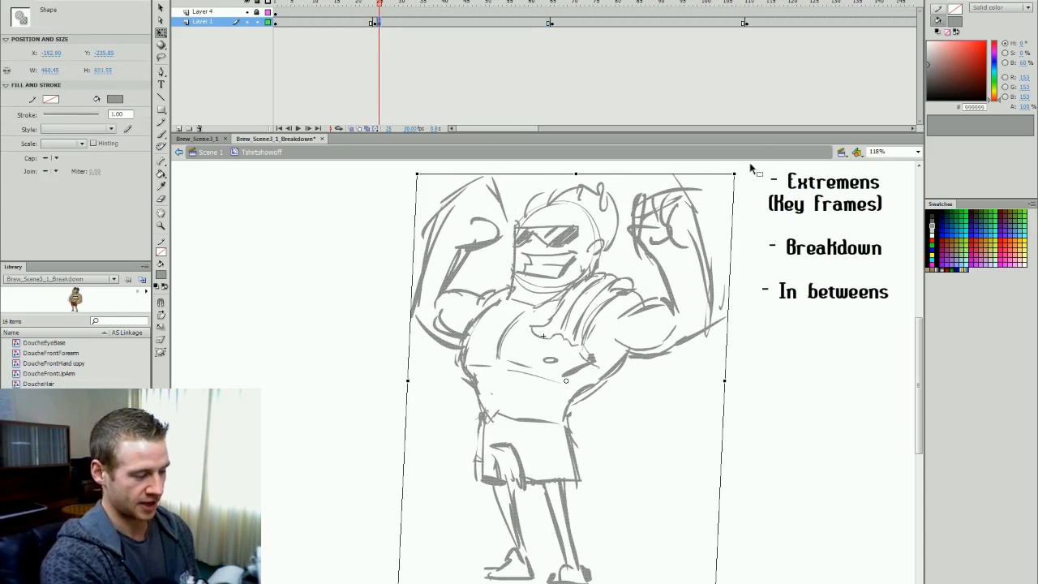
pyautogui.moveTo(744, 167); pyautogui.dragTo(750, 168)
pyautogui.moveTo(722, 324); pyautogui.dragTo(724, 324)
pyautogui.click(763, 387)
# Play the animation from frame 23 to review the transition into the skewed double-biceps pose.
pyautogui.press(',')
pyautogui.press(',')
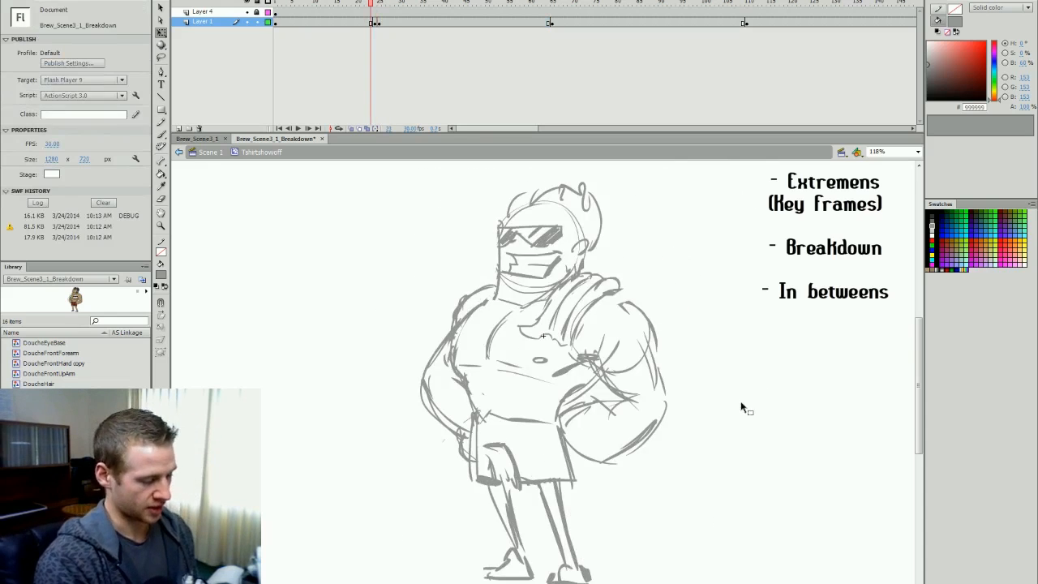
pyautogui.press('Return')
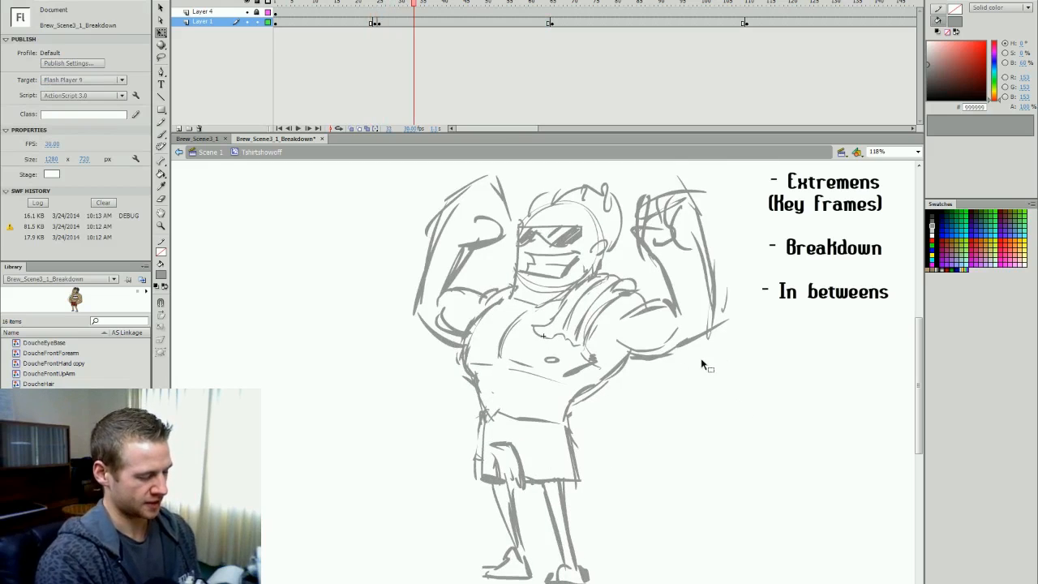
# Skew the double-biceps drawing on frame 25 slightly further in the same direction.
pyautogui.click(367, 4)
pyautogui.moveTo(386, 4)
pyautogui.mouseDown()
pyautogui.moveTo(365, 3)
pyautogui.moveTo(386, 6)
pyautogui.mouseUp()
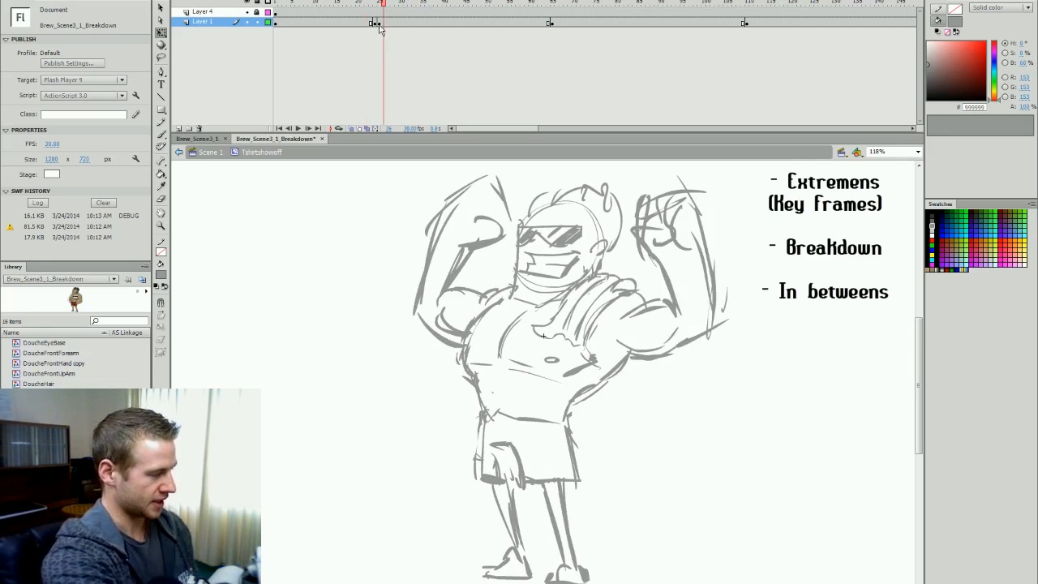
pyautogui.click(378, 24)
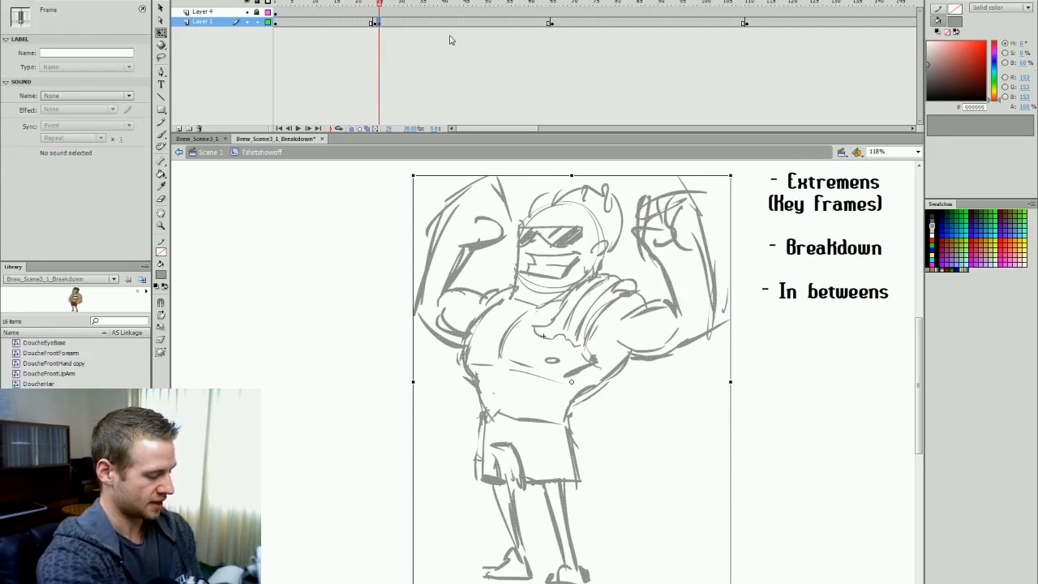
pyautogui.click(720, 174)
# Add spiky hair, a mouth line and small chest and torso details to the breakdown on frame 24.
pyautogui.moveTo(381, 5); pyautogui.dragTo(375, 18)
pyautogui.press('b')
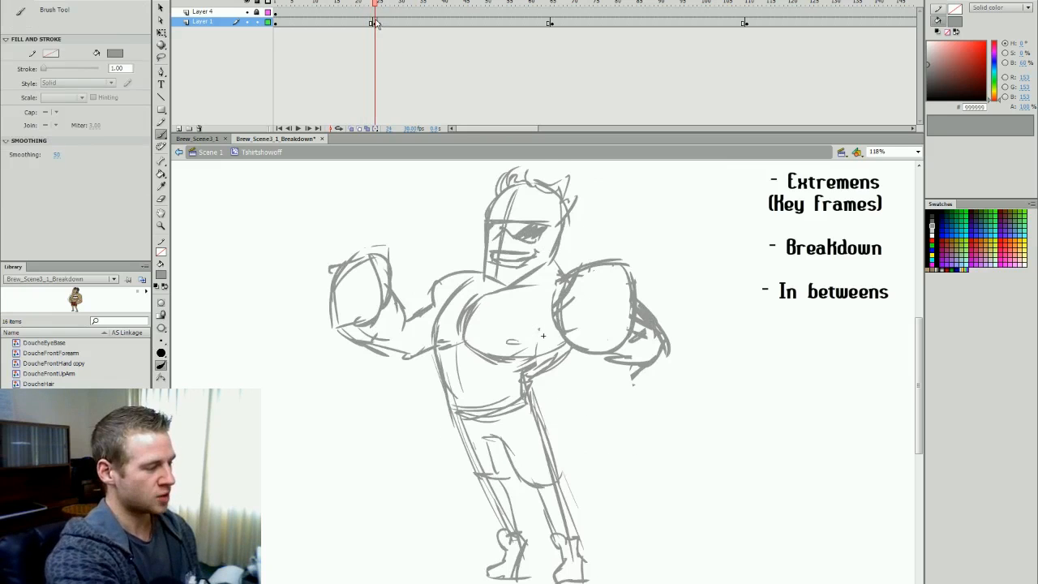
pyautogui.click(375, 22)
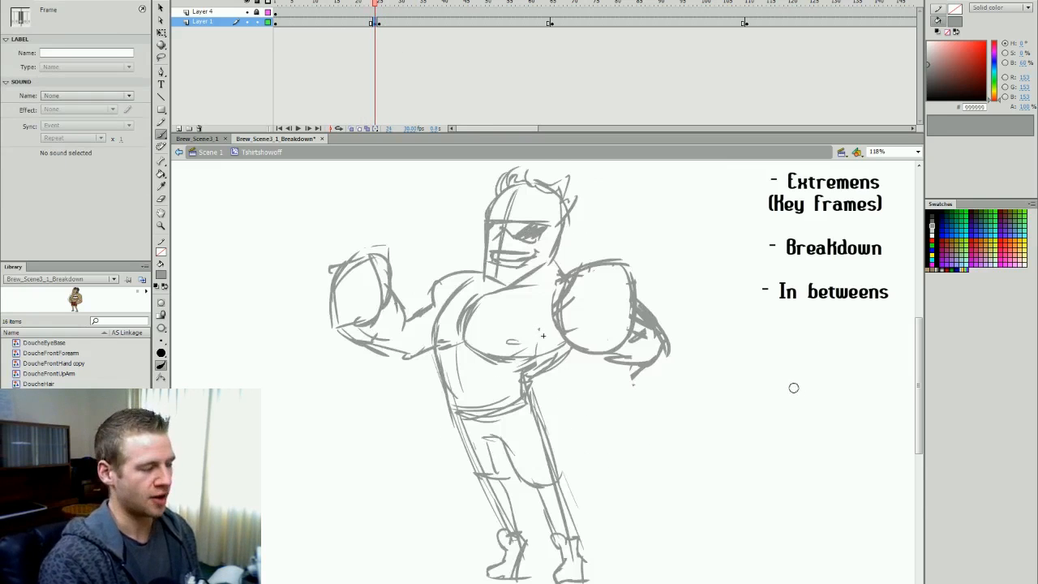
# Flip repeatedly through frames 23, 24 and 25 to examine how the breakdown links the two extremes.
pyautogui.press(',')
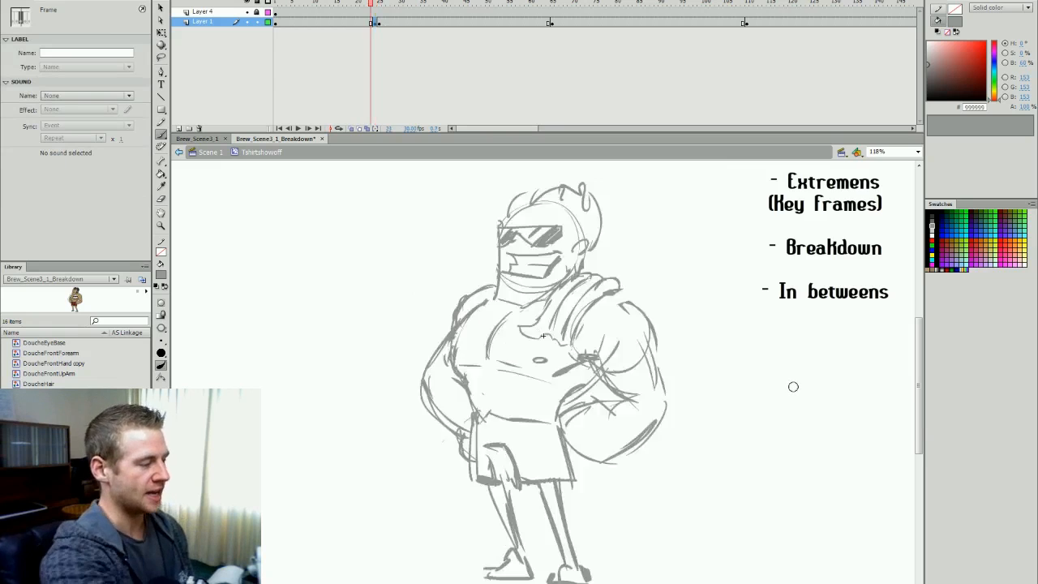
pyautogui.press('.')
pyautogui.press('.')
pyautogui.press(',')
pyautogui.press(',')
pyautogui.press('.')
pyautogui.press('.')
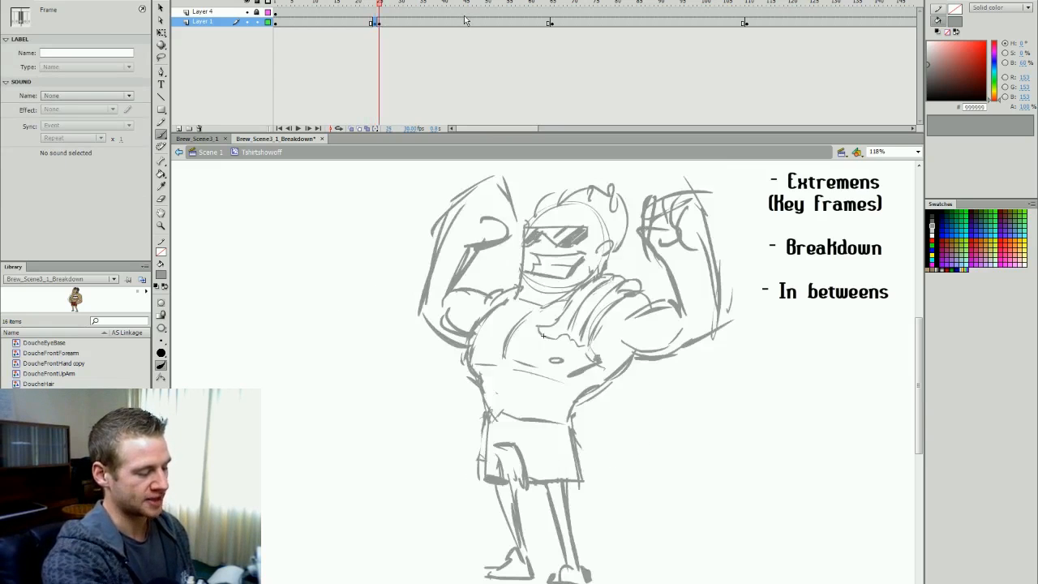
pyautogui.press(',')
pyautogui.press(',')
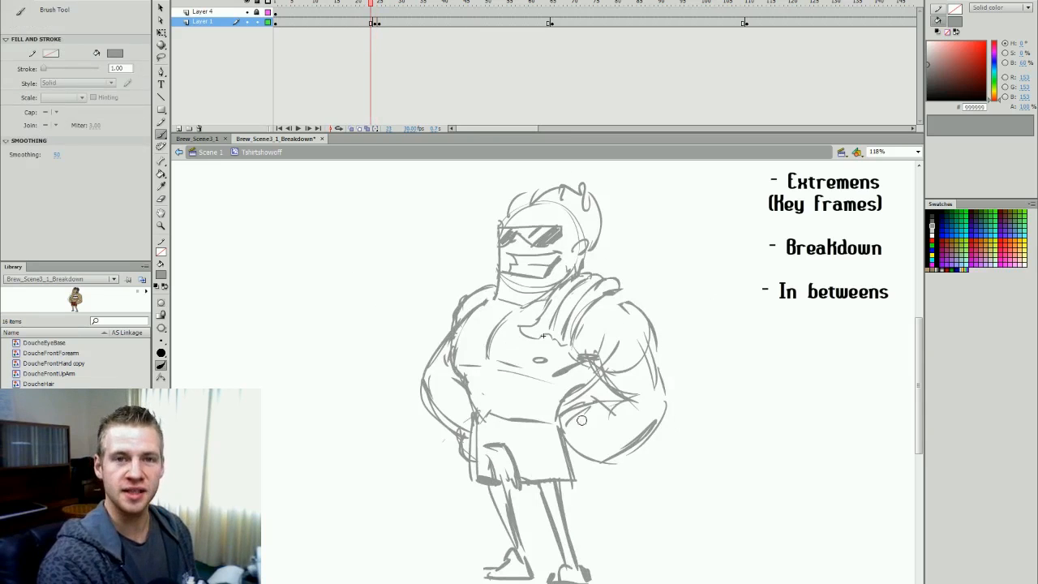
pyautogui.press(',')
pyautogui.press('.')
pyautogui.press('.')
pyautogui.press(',')
pyautogui.press('.')
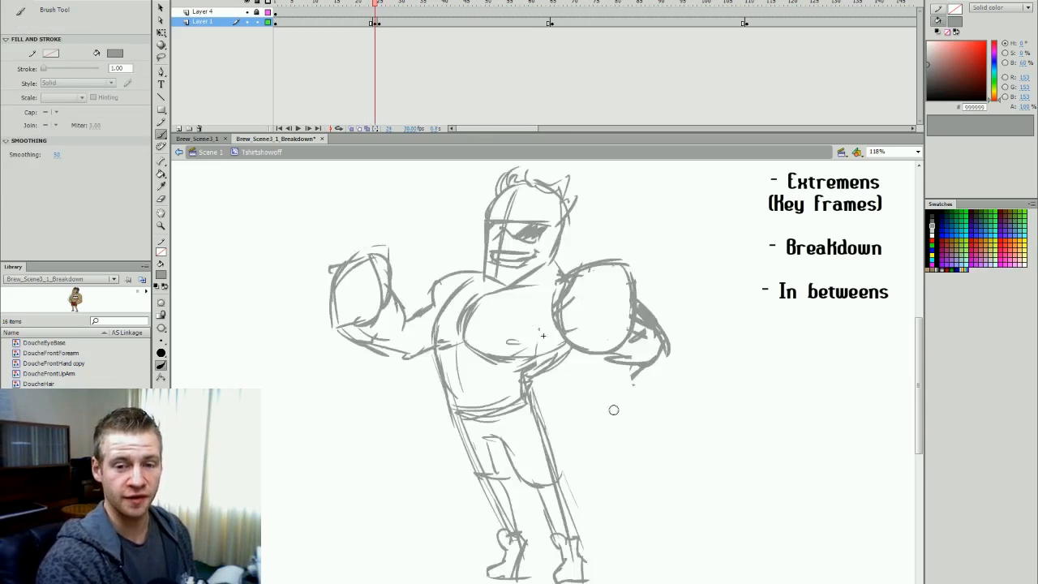
pyautogui.press('.')
pyautogui.press(',')
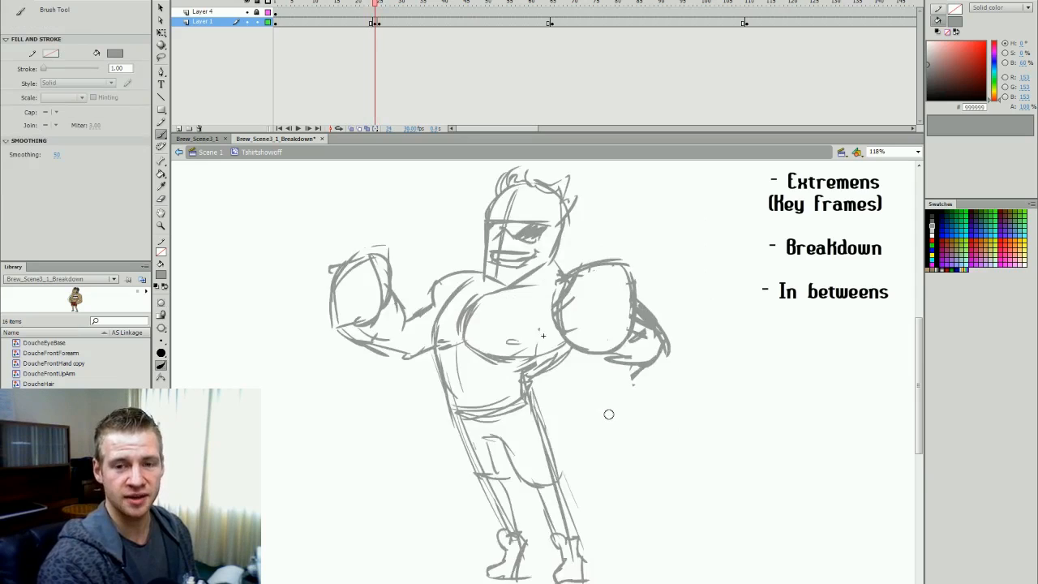
pyautogui.press('.')
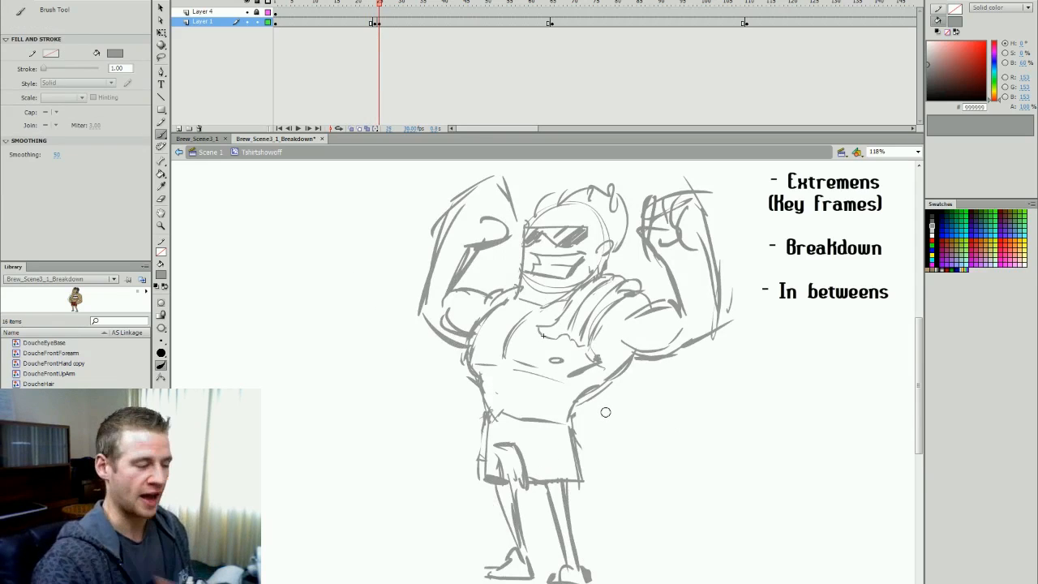
pyautogui.press(',')
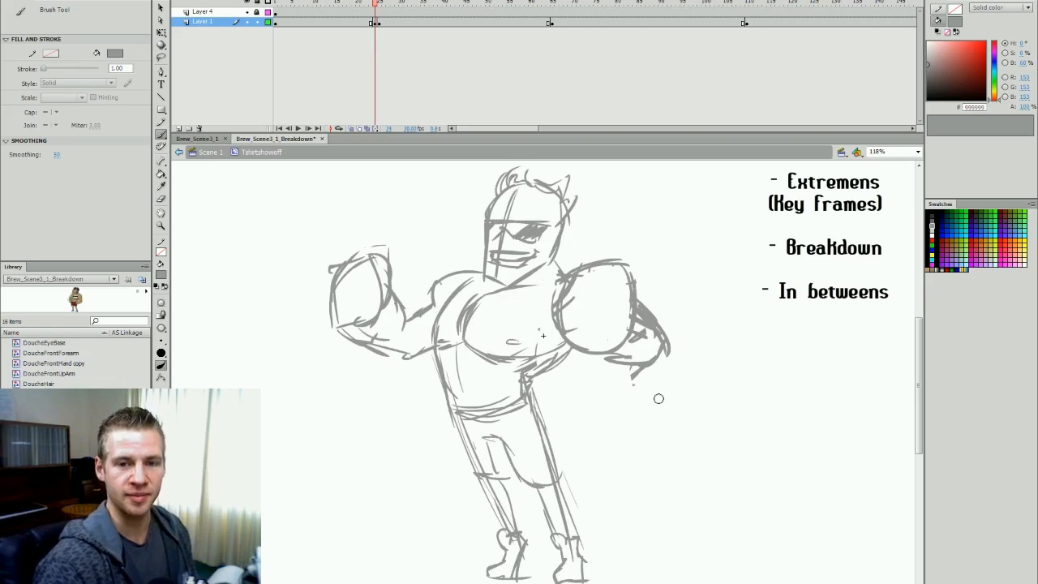
pyautogui.press('.')
pyautogui.press(',')
# Move the breakdown keyframe from frame 24 one frame earlier on Layer 1.
pyautogui.click(376, 22)
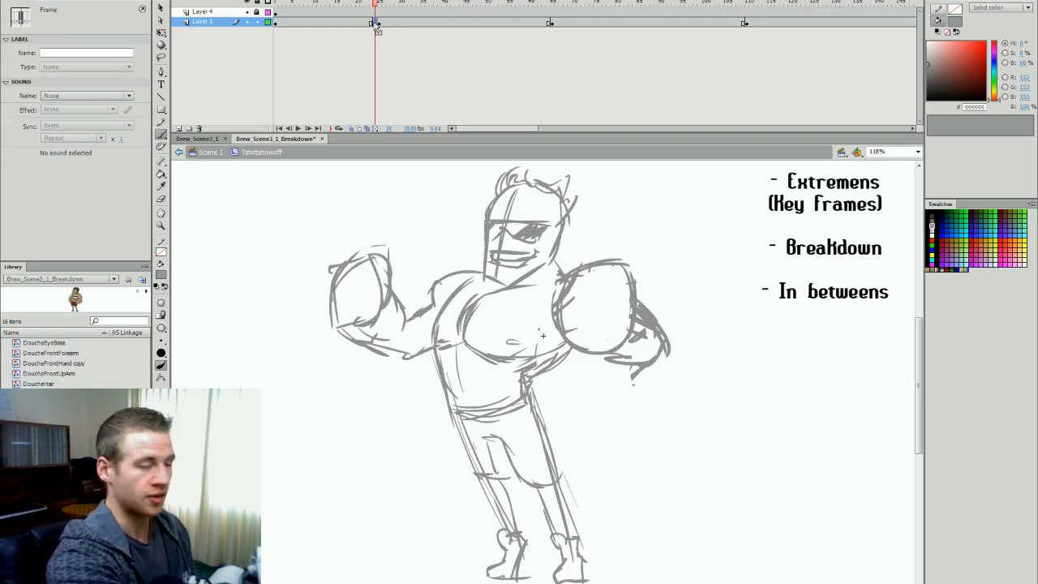
pyautogui.moveTo(375, 22); pyautogui.dragTo(369, 22)
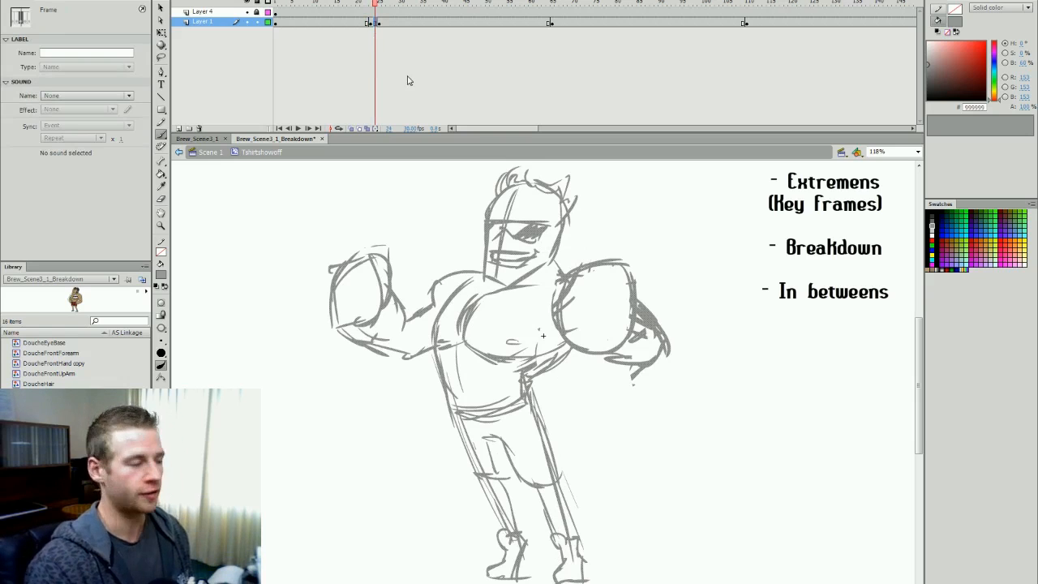
# Insert a blank keyframe on frame 24 of Layer 1 and show the neighbouring drawings with onion skinning.
pyautogui.press('F7')
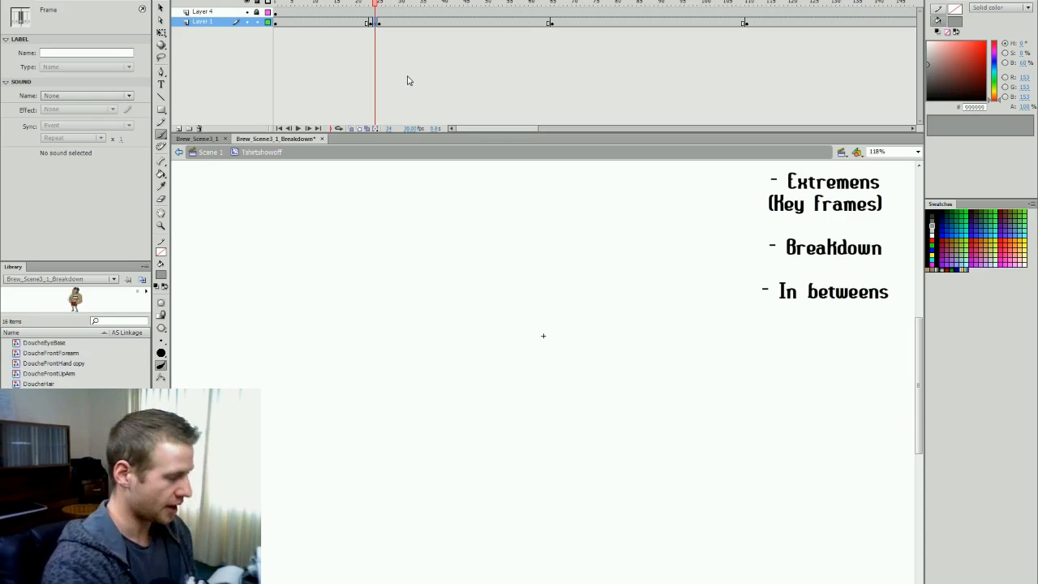
pyautogui.click(350, 129)
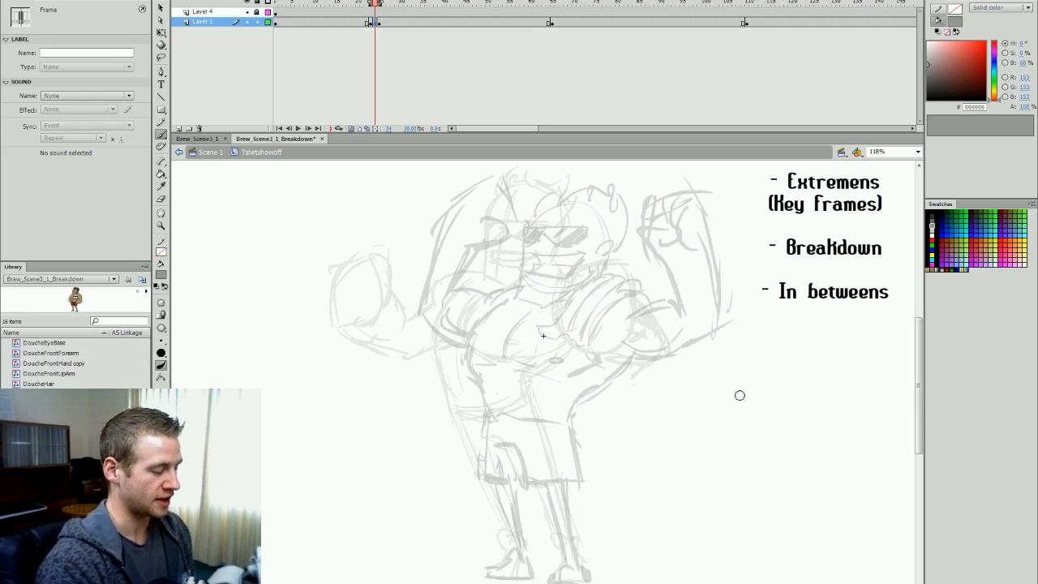
pyautogui.moveTo(920, 379); pyautogui.dragTo(922, 376)
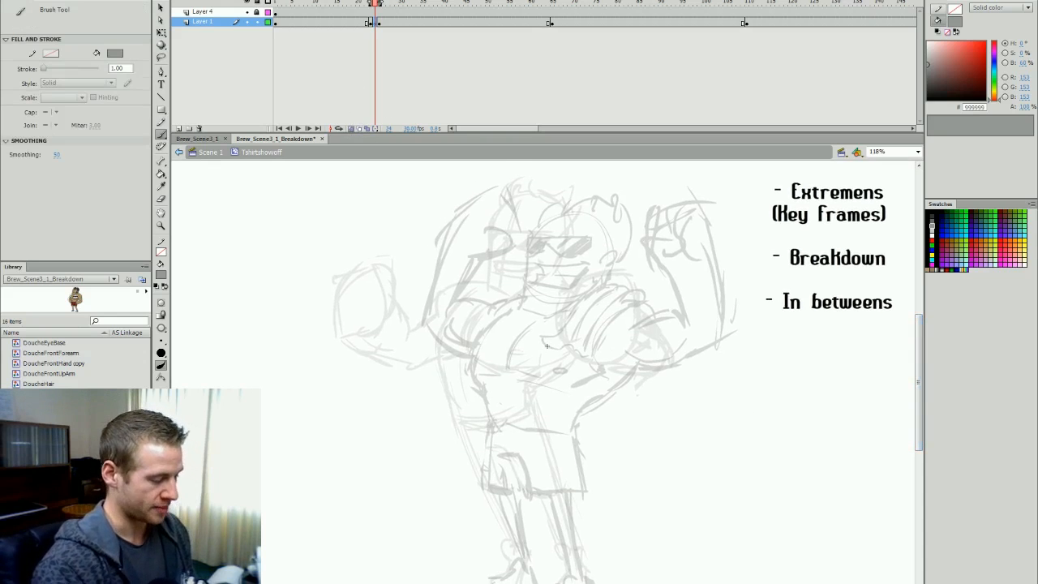
# Sketch the in-between's head with a centre line and sunglasses on frame 24, between the onion-skinned heads.
pyautogui.press('.')
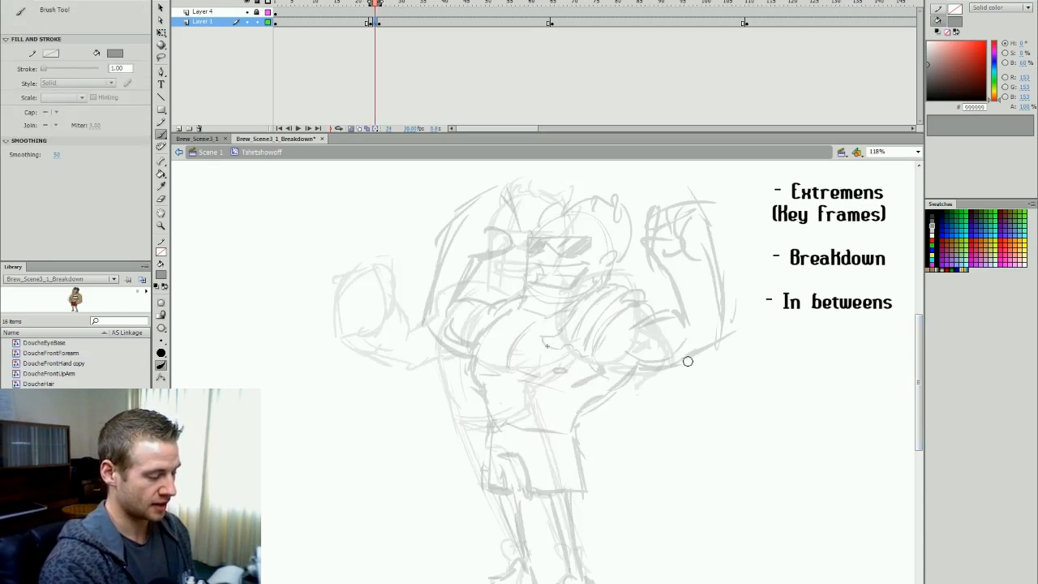
pyautogui.press('.')
pyautogui.click(377, 23)
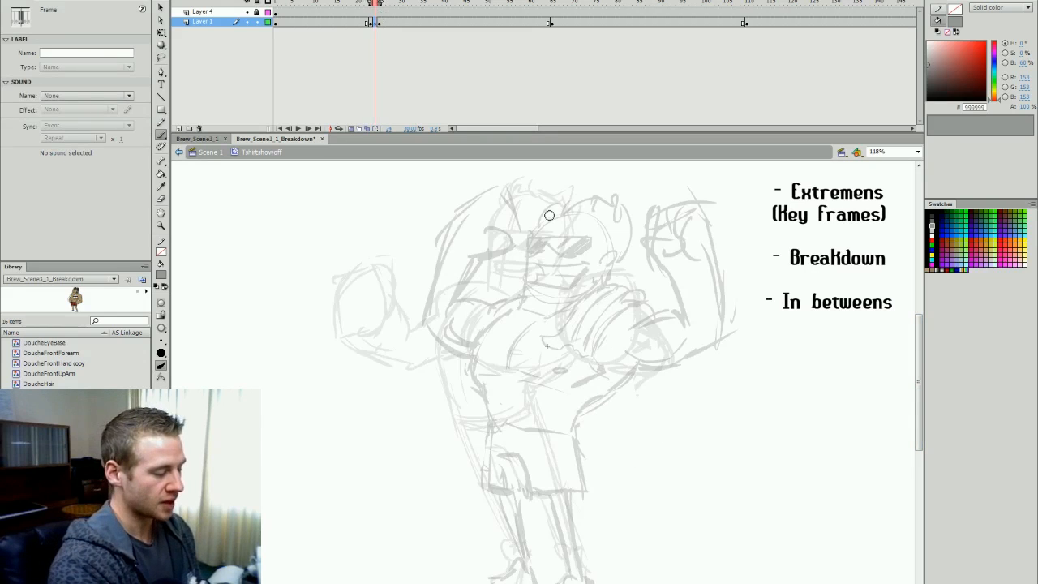
pyautogui.moveTo(535, 203)
pyautogui.mouseDown()
pyautogui.moveTo(565, 193)
pyautogui.moveTo(614, 220)
pyautogui.moveTo(608, 253)
pyautogui.mouseUp()
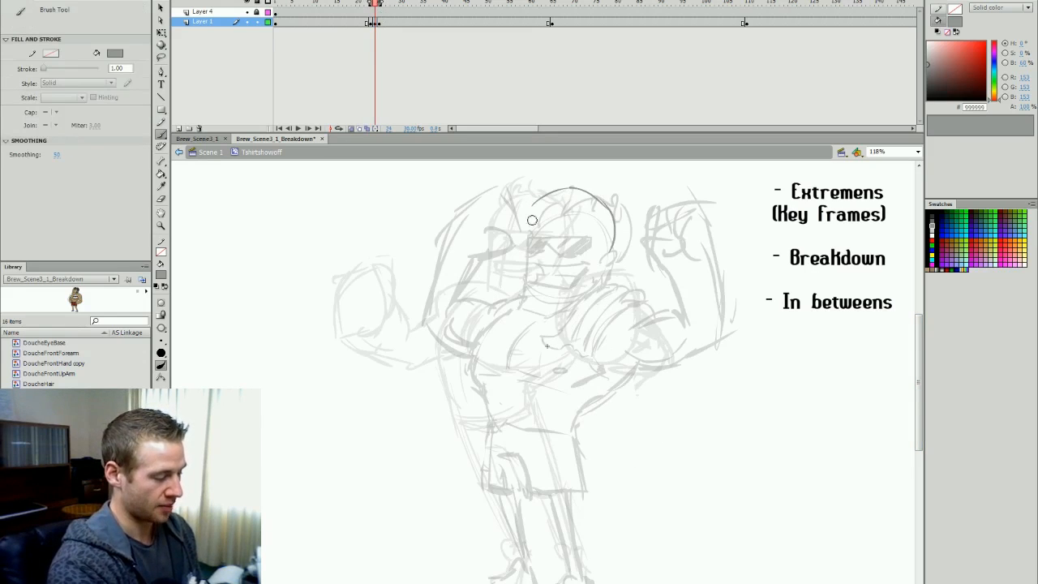
pyautogui.moveTo(528, 240)
pyautogui.mouseDown()
pyautogui.moveTo(531, 208)
pyautogui.moveTo(512, 286)
pyautogui.moveTo(559, 294)
pyautogui.moveTo(574, 285)
pyautogui.moveTo(609, 208)
pyautogui.moveTo(604, 258)
pyautogui.moveTo(556, 195)
pyautogui.moveTo(535, 294)
pyautogui.moveTo(542, 230)
pyautogui.moveTo(532, 233)
pyautogui.moveTo(556, 244)
pyautogui.mouseUp()
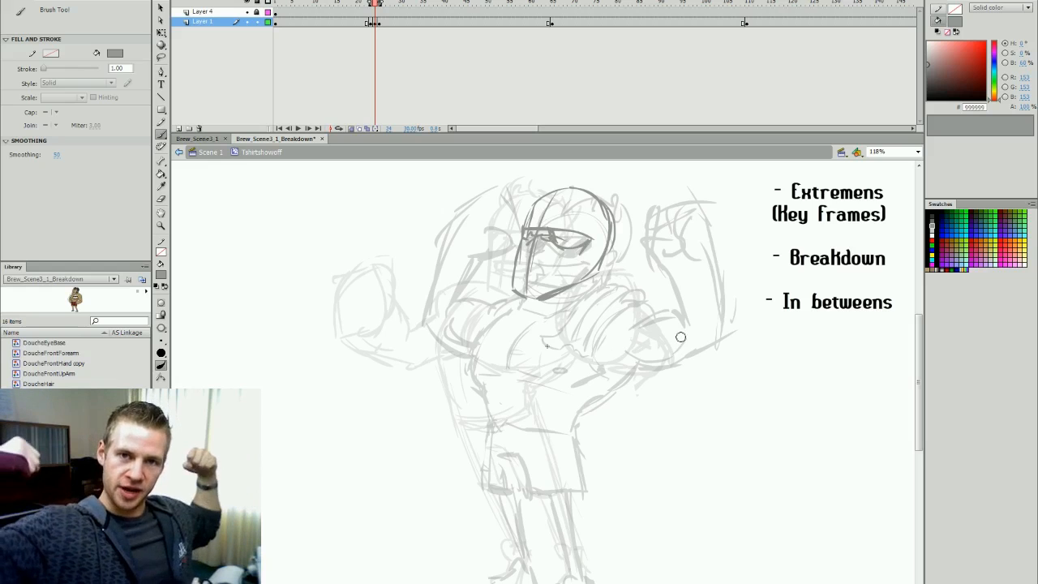
# Flip through frames 22 to 24 to compare the new head with the hands-on-hips key and the breakdown.
pyautogui.press(',')
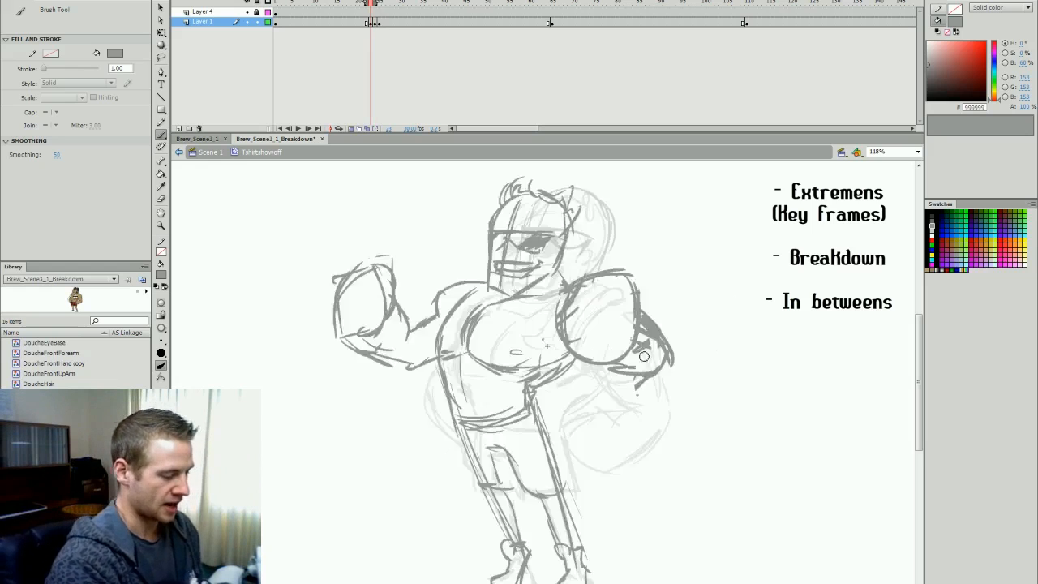
pyautogui.press('.')
pyautogui.press(',')
pyautogui.press('.')
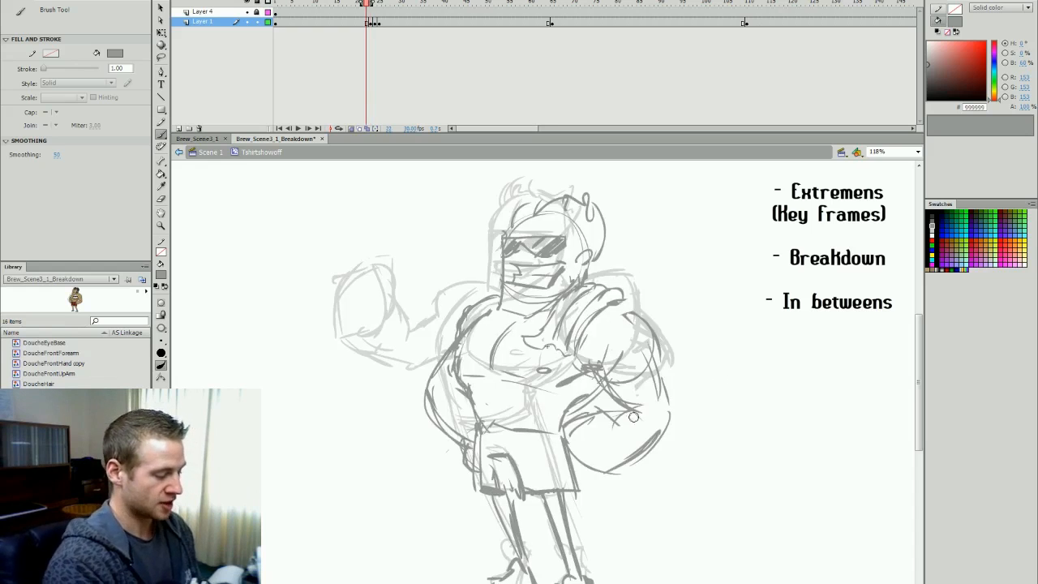
pyautogui.press(',')
pyautogui.press('.')
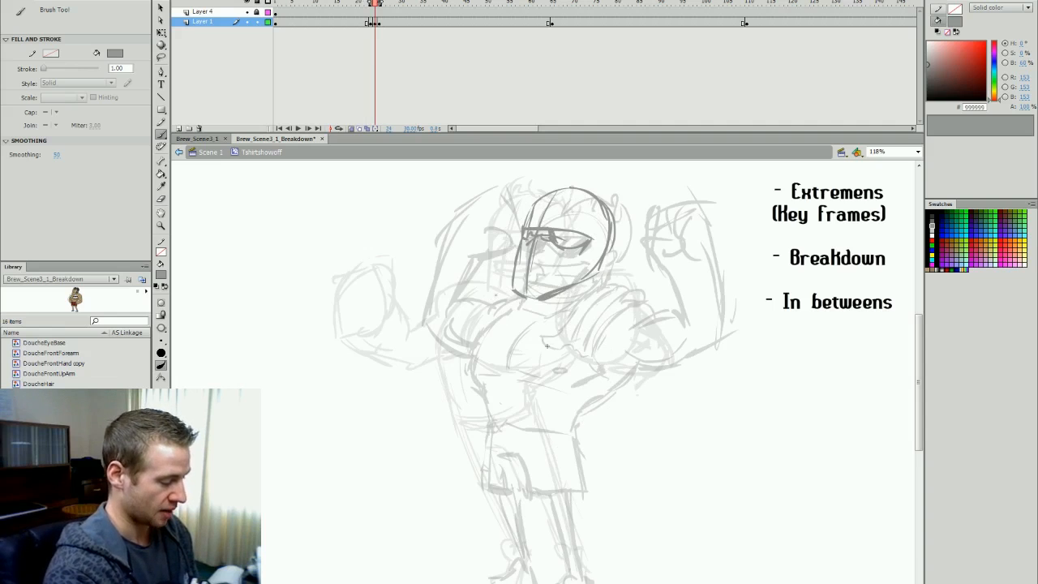
pyautogui.press(',')
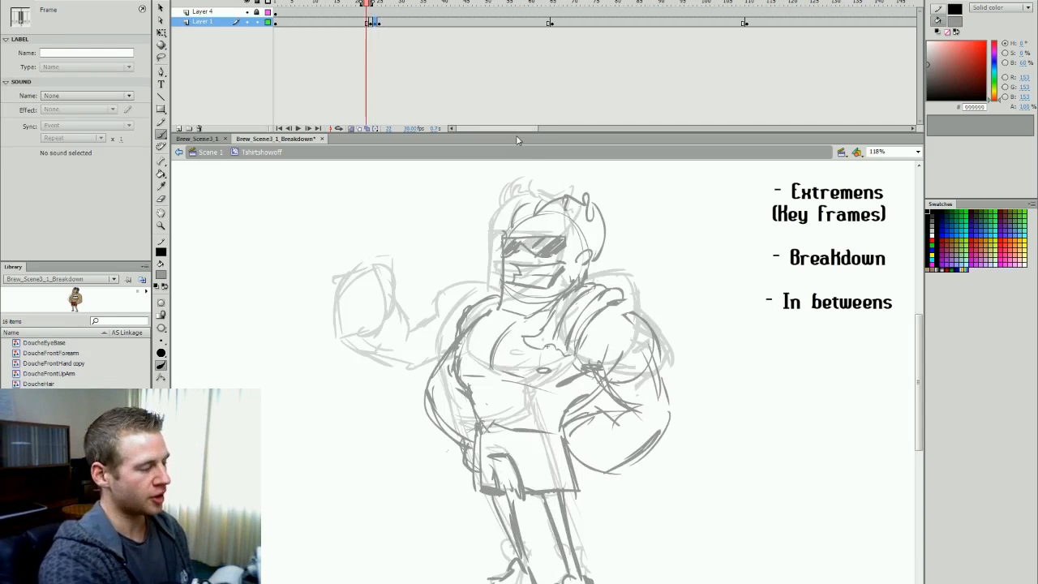
# Sketch the chest, waistline, torso side and hip line of the in-between on frame 24, plus a first upper-arm line.
pyautogui.click(383, 23)
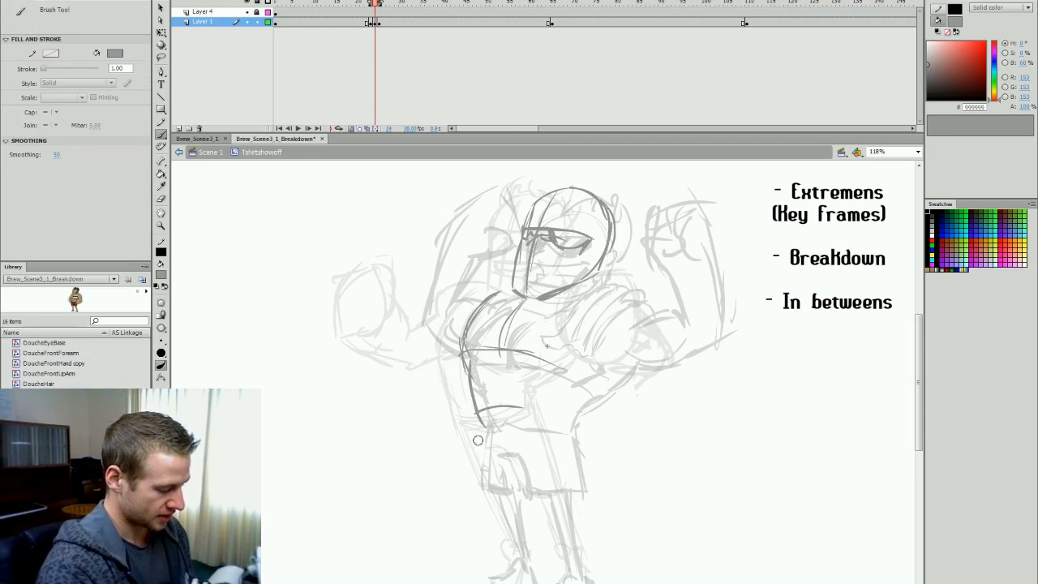
pyautogui.moveTo(475, 415); pyautogui.dragTo(492, 490)
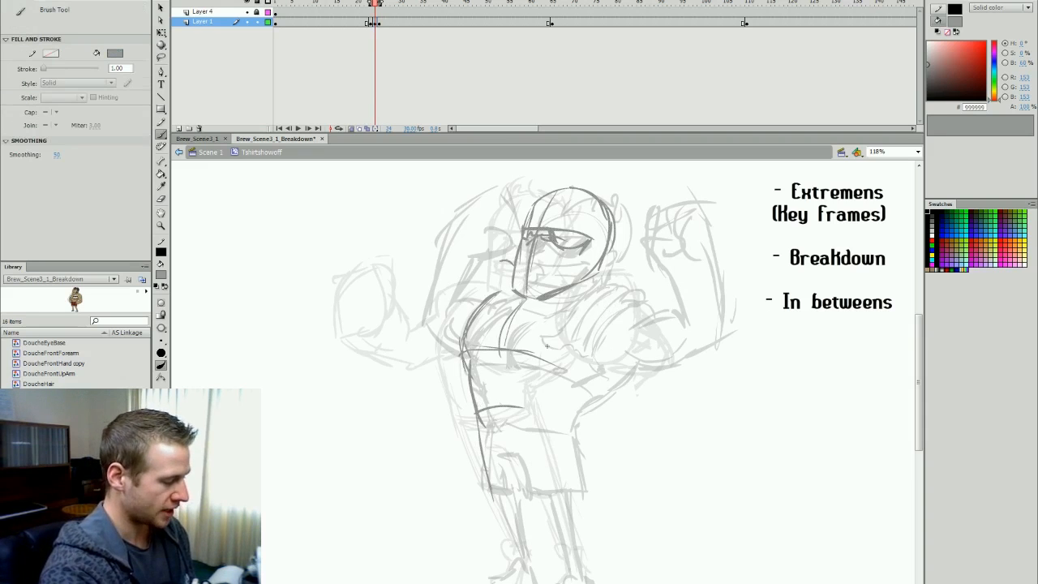
pyautogui.moveTo(475, 313); pyautogui.dragTo(423, 288)
pyautogui.press(',')
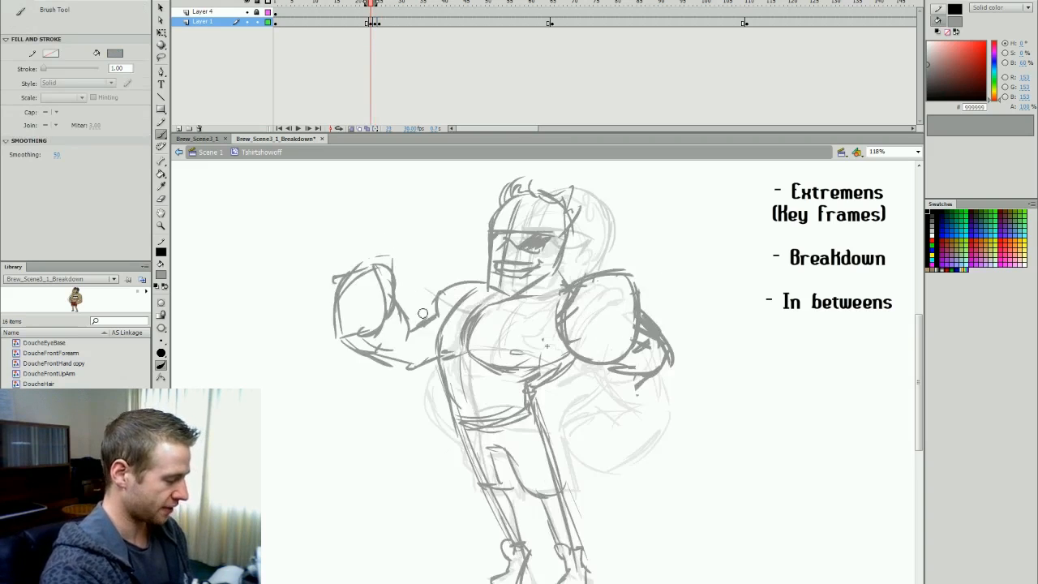
pyautogui.press('.')
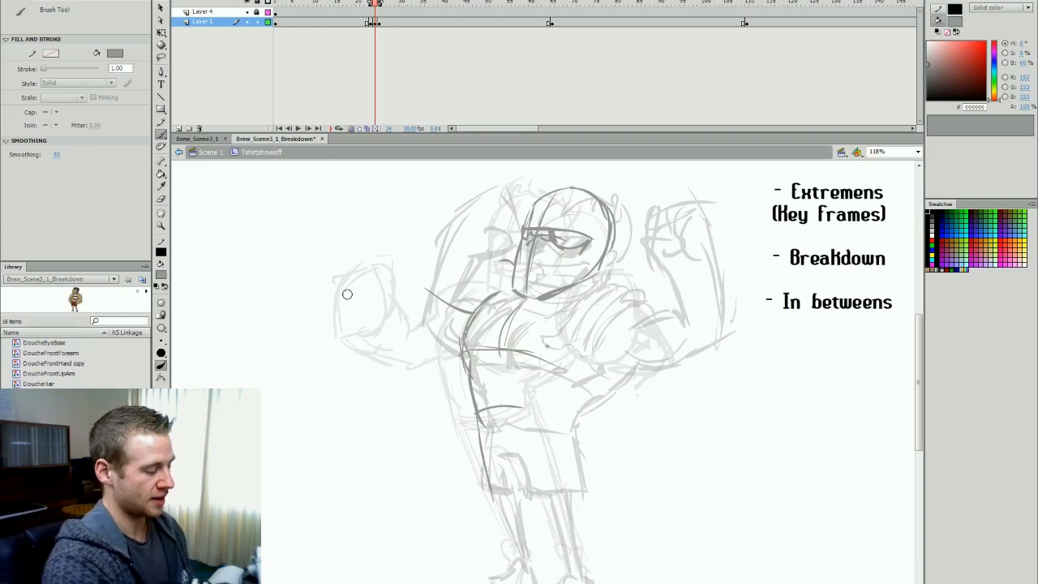
# Sketch curved shoulder lines on both sides of the in-between's head on frame 24.
pyautogui.moveTo(338, 340)
pyautogui.mouseDown()
pyautogui.moveTo(389, 266)
pyautogui.moveTo(395, 318)
pyautogui.mouseUp()
pyautogui.hotkey('ctrl', 'z')
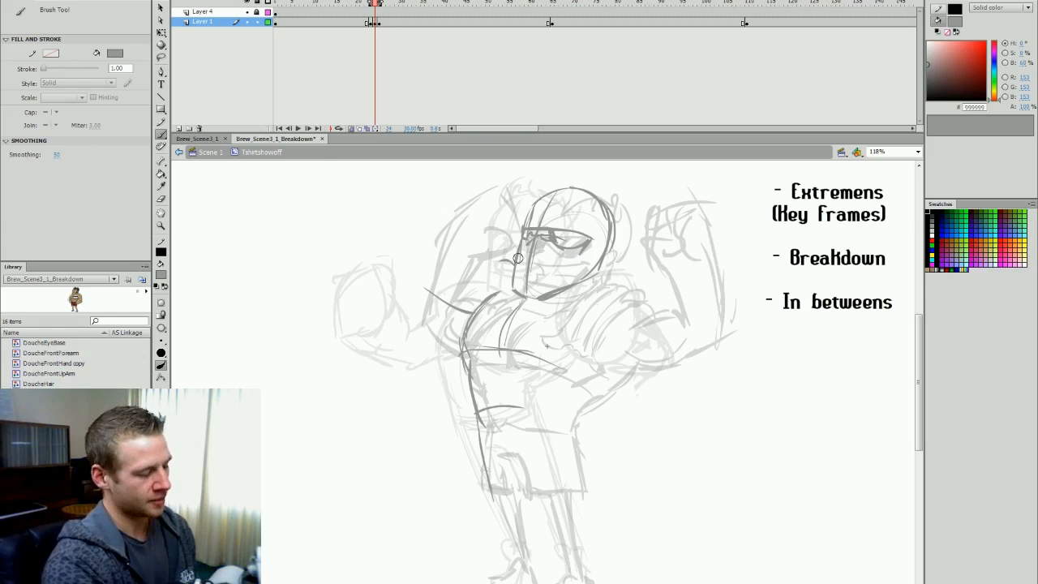
pyautogui.moveTo(516, 259)
pyautogui.mouseDown()
pyautogui.moveTo(489, 259)
pyautogui.moveTo(472, 280)
pyautogui.mouseUp()
pyautogui.moveTo(590, 275); pyautogui.dragTo(640, 280)
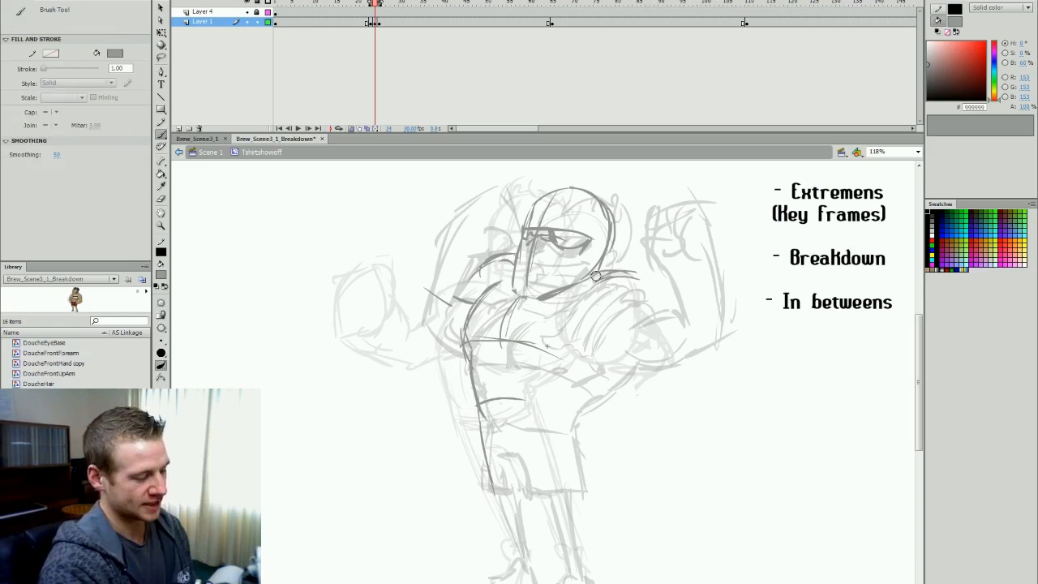
pyautogui.moveTo(589, 281); pyautogui.dragTo(648, 276)
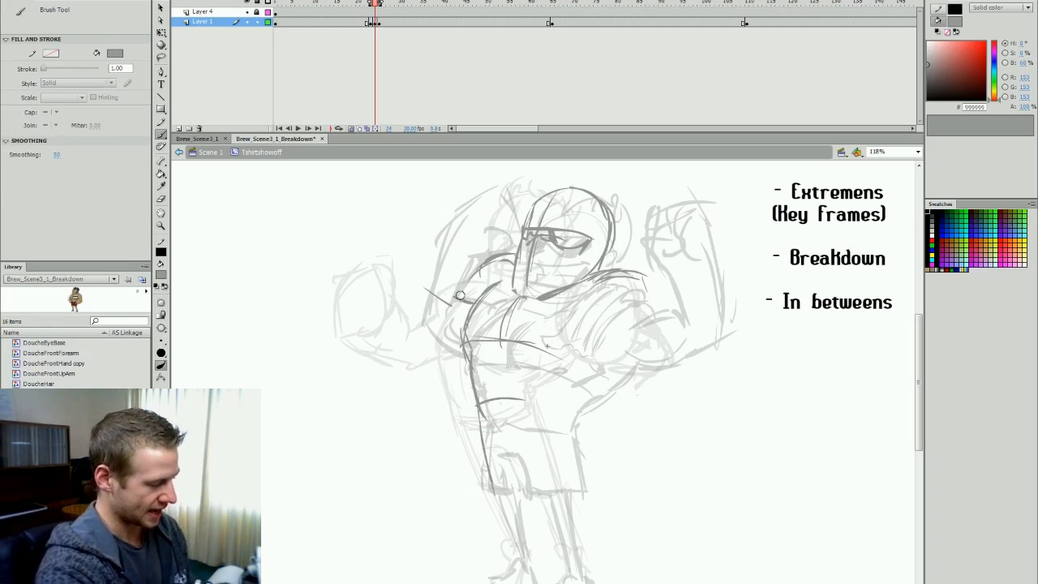
# Sketch the raised bent arm and its fist on the side the in-between's face is turned toward.
pyautogui.moveTo(454, 299); pyautogui.dragTo(472, 304)
pyautogui.moveTo(484, 264); pyautogui.dragTo(440, 271)
pyautogui.moveTo(412, 246); pyautogui.dragTo(422, 288)
pyautogui.moveTo(395, 216); pyautogui.dragTo(421, 287)
pyautogui.moveTo(385, 198)
pyautogui.mouseDown()
pyautogui.moveTo(423, 164)
pyautogui.moveTo(447, 167)
pyautogui.moveTo(462, 182)
pyautogui.moveTo(438, 225)
pyautogui.mouseUp()
pyautogui.moveTo(456, 177)
pyautogui.mouseDown()
pyautogui.moveTo(442, 264)
pyautogui.moveTo(447, 193)
pyautogui.mouseUp()
# Sketch the in-between's other arm on frame 24, with the biceps, elbow and outer forearm curve.
pyautogui.moveTo(611, 328); pyautogui.dragTo(651, 322)
pyautogui.moveTo(631, 287)
pyautogui.mouseDown()
pyautogui.moveTo(653, 271)
pyautogui.moveTo(705, 264)
pyautogui.mouseUp()
pyautogui.moveTo(629, 319); pyautogui.dragTo(676, 315)
pyautogui.moveTo(695, 275)
pyautogui.mouseDown()
pyautogui.moveTo(676, 301)
pyautogui.moveTo(642, 303)
pyautogui.mouseUp()
pyautogui.moveTo(694, 273)
pyautogui.mouseDown()
pyautogui.moveTo(674, 294)
pyautogui.moveTo(695, 292)
pyautogui.mouseUp()
pyautogui.moveTo(680, 238); pyautogui.dragTo(684, 278)
pyautogui.moveTo(739, 287)
pyautogui.mouseDown()
pyautogui.moveTo(731, 301)
pyautogui.moveTo(731, 233)
pyautogui.mouseUp()
pyautogui.moveTo(731, 197); pyautogui.dragTo(723, 301)
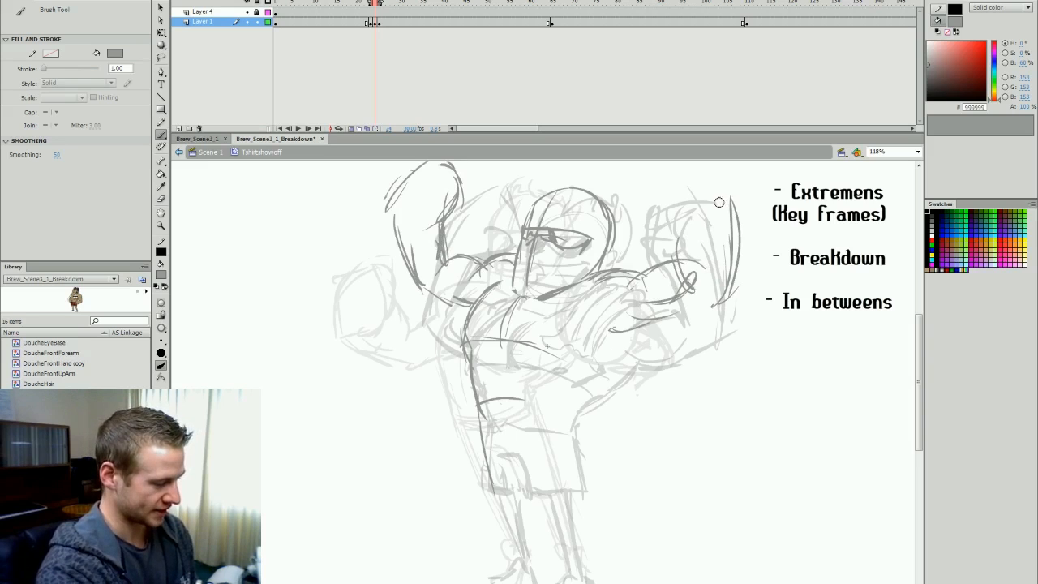
# Flip back and forth through frames 21 to 25 to check how the in-between carries the arm movement.
pyautogui.press(',')
pyautogui.press('.')
pyautogui.press(',')
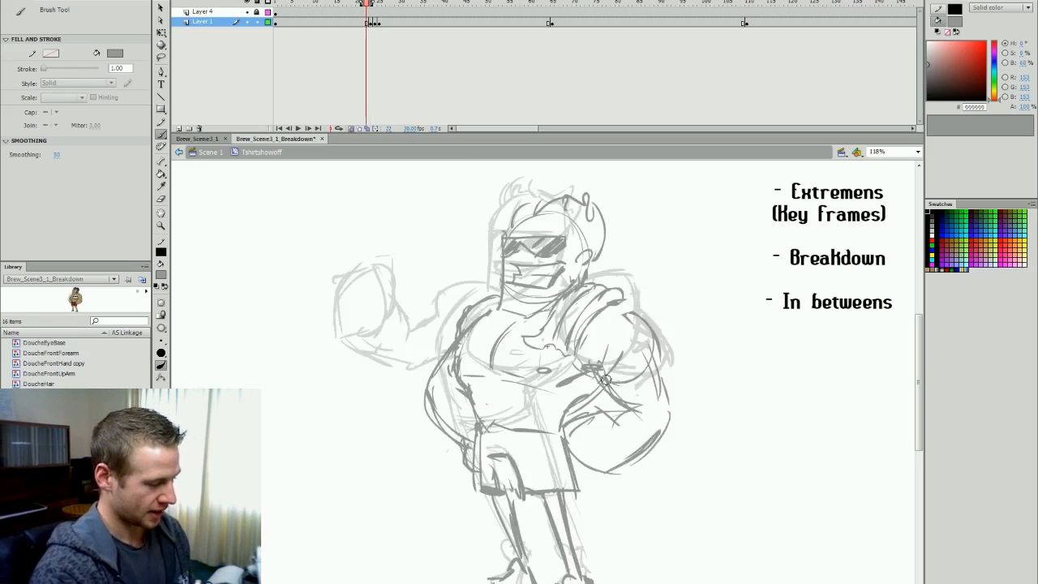
pyautogui.press('.')
pyautogui.press(',')
pyautogui.press(',')
pyautogui.press(',')
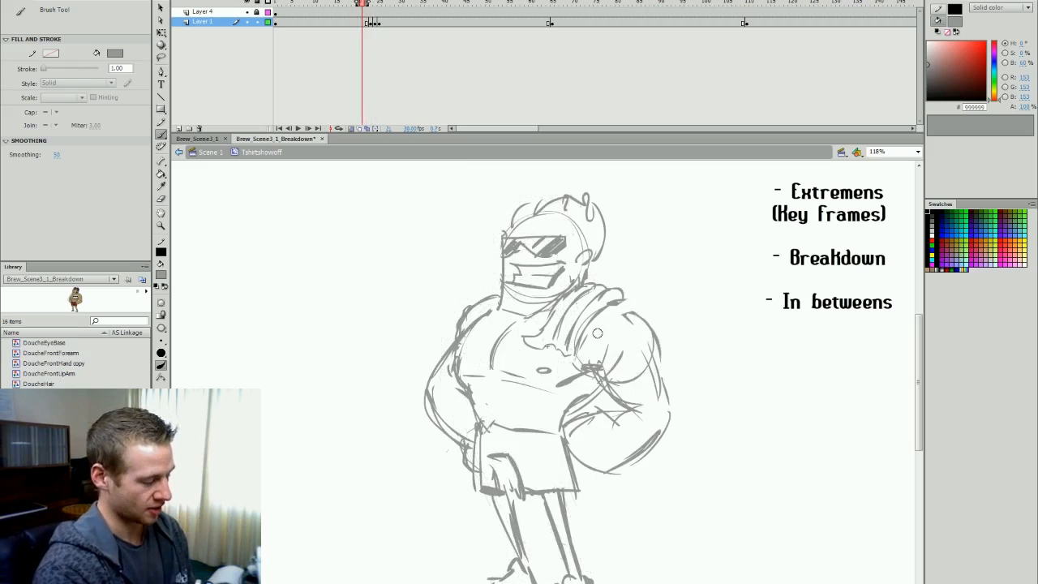
pyautogui.press('.')
pyautogui.press('.')
pyautogui.press(',')
pyautogui.press('.')
pyautogui.press('.')
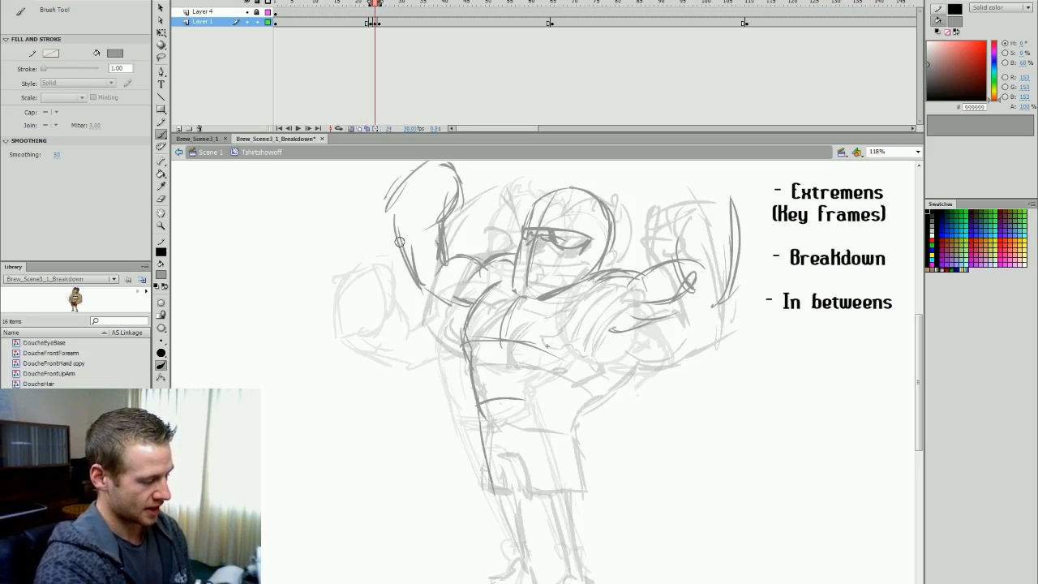
pyautogui.press('.')
pyautogui.press(',')
pyautogui.press(',')
pyautogui.press(',')
pyautogui.press(',')
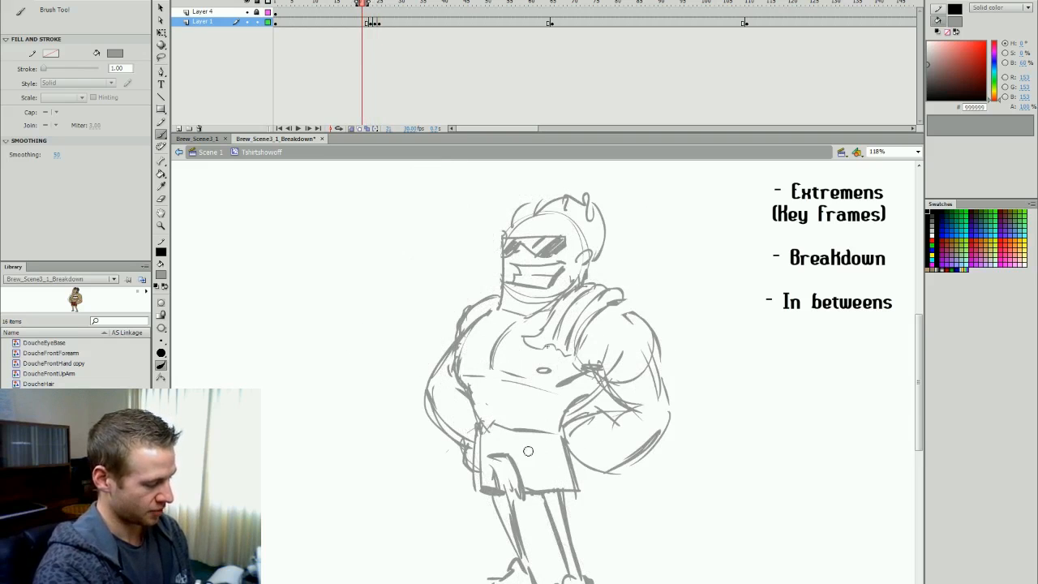
# Add a new layer above Layer 1 and brush a red (FF0000) arc tracing one hand's path from hip to raised fist.
pyautogui.moveTo(477, 468)
pyautogui.mouseDown()
pyautogui.moveTo(394, 414)
pyautogui.moveTo(363, 234)
pyautogui.moveTo(469, 183)
pyautogui.mouseUp()
pyautogui.hotkey('ctrl', 'z')
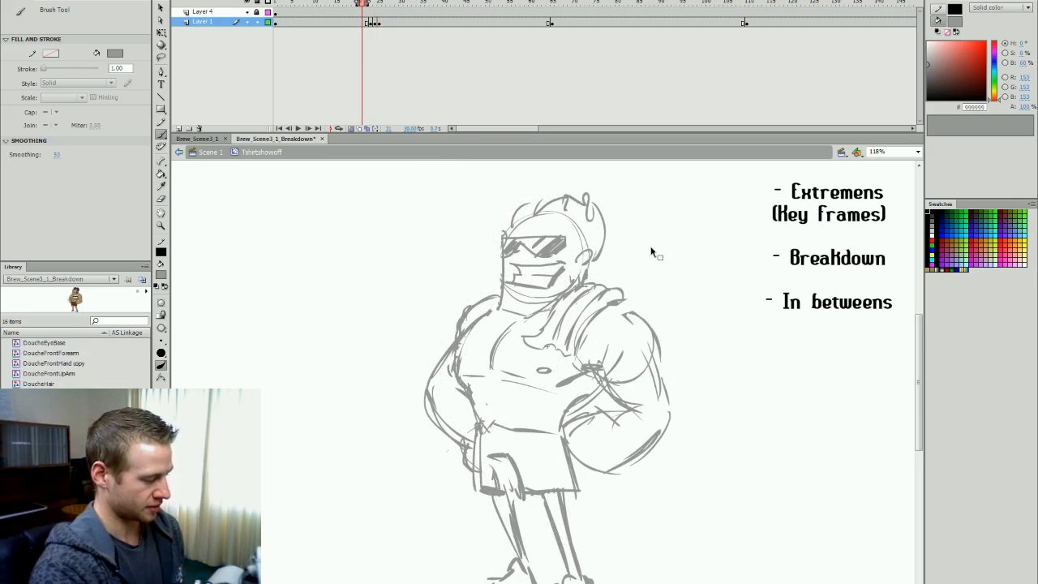
pyautogui.press('.')
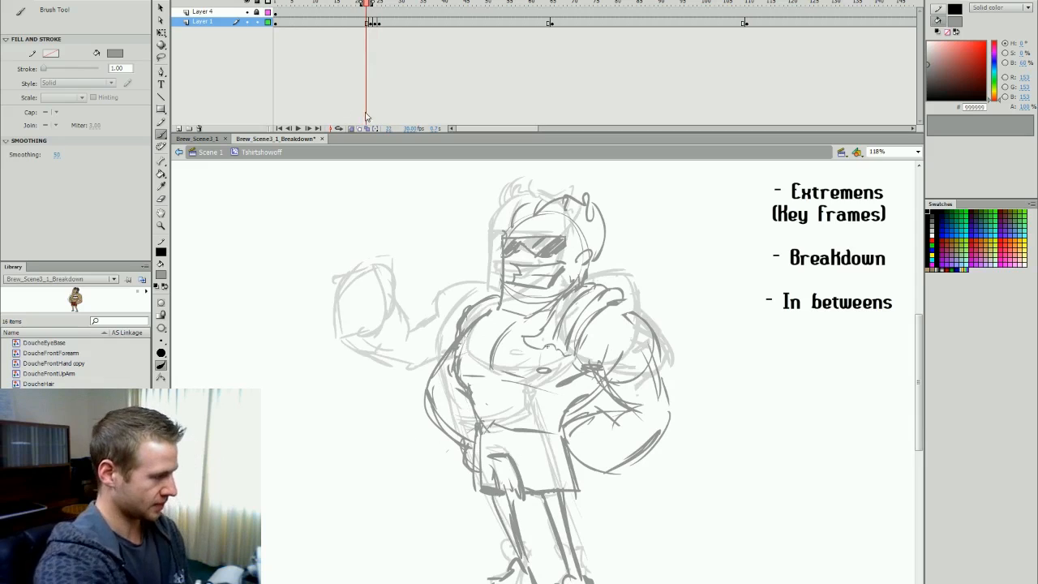
pyautogui.click(179, 128)
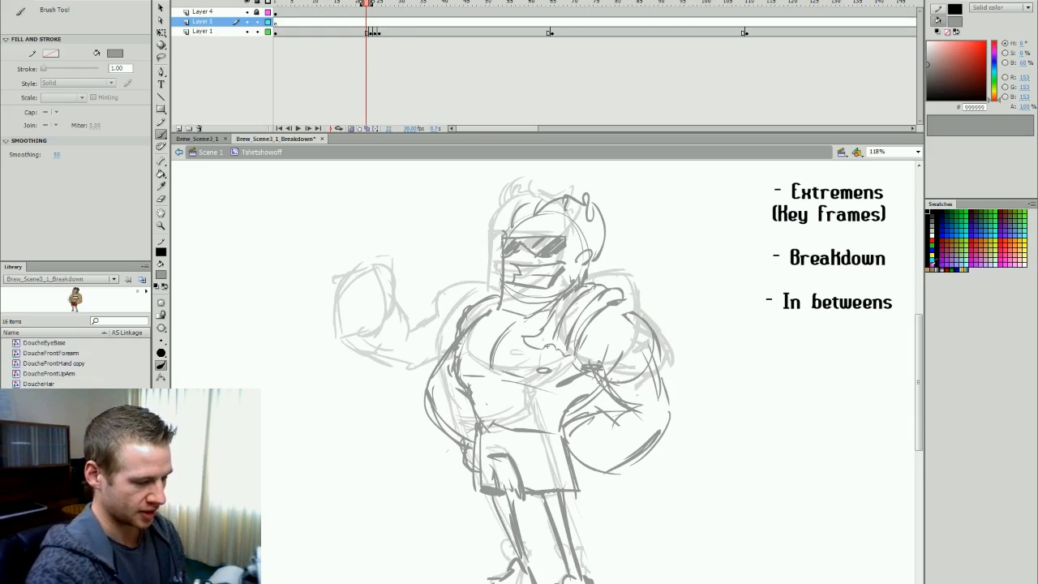
pyautogui.click(932, 241)
pyautogui.click(367, 24)
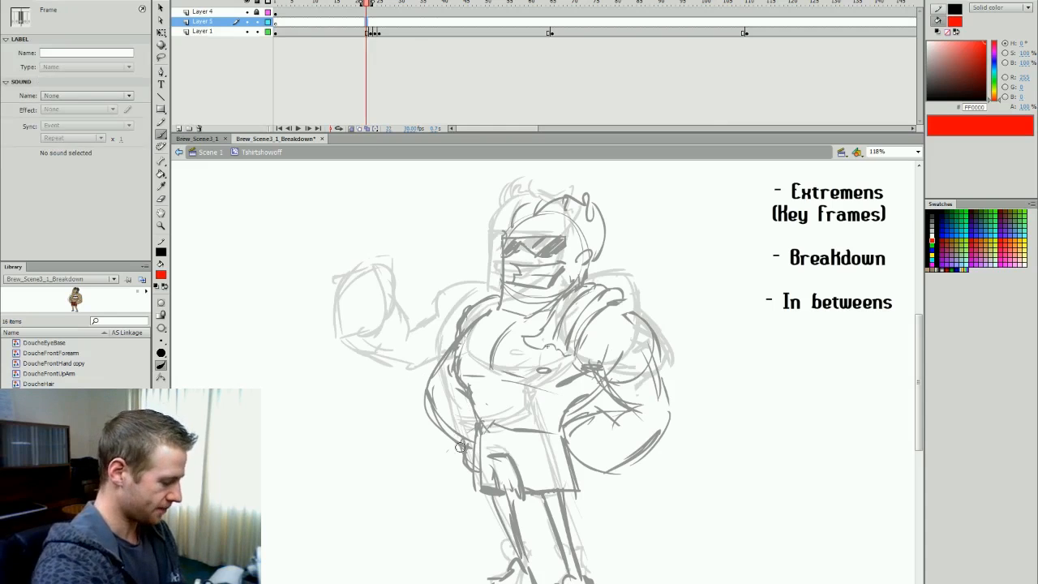
pyautogui.moveTo(472, 469)
pyautogui.mouseDown()
pyautogui.moveTo(430, 447)
pyautogui.moveTo(381, 183)
pyautogui.moveTo(474, 181)
pyautogui.mouseUp()
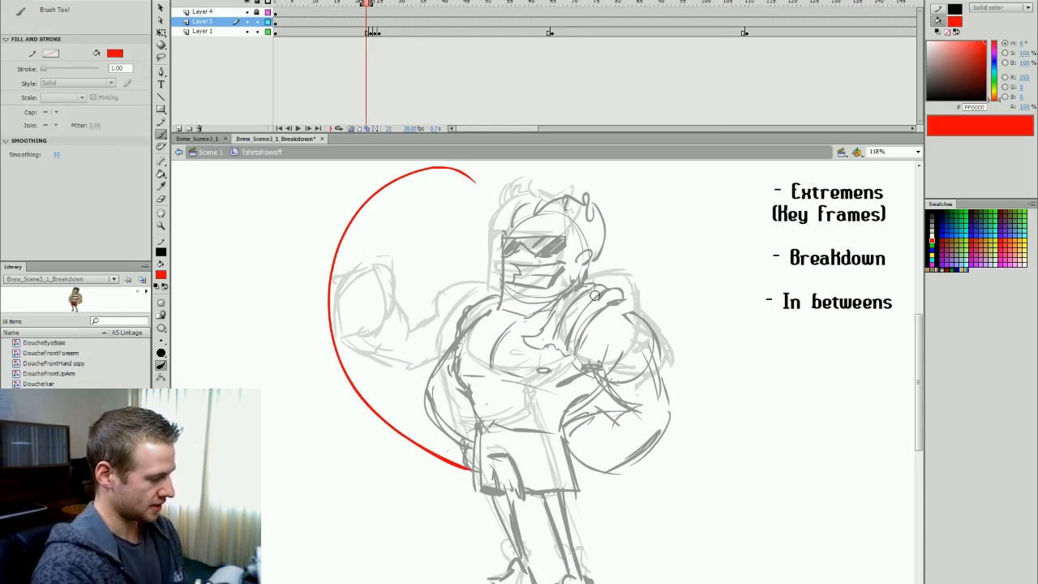
# Step through frames 22 to 25 to compare the hand positions with the red arc.
pyautogui.press('.')
pyautogui.press('.')
pyautogui.press('.')
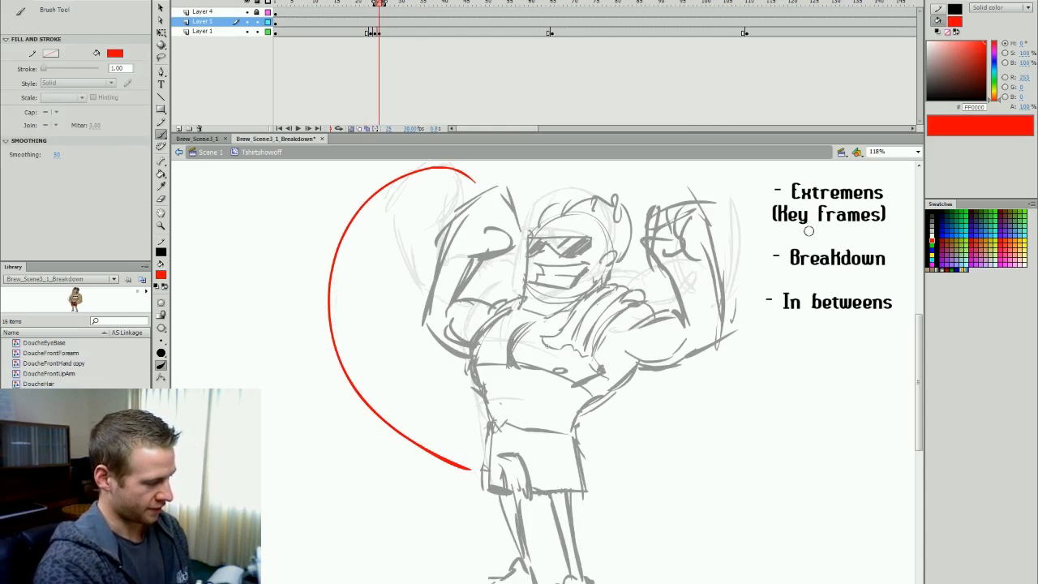
pyautogui.click(369, 24)
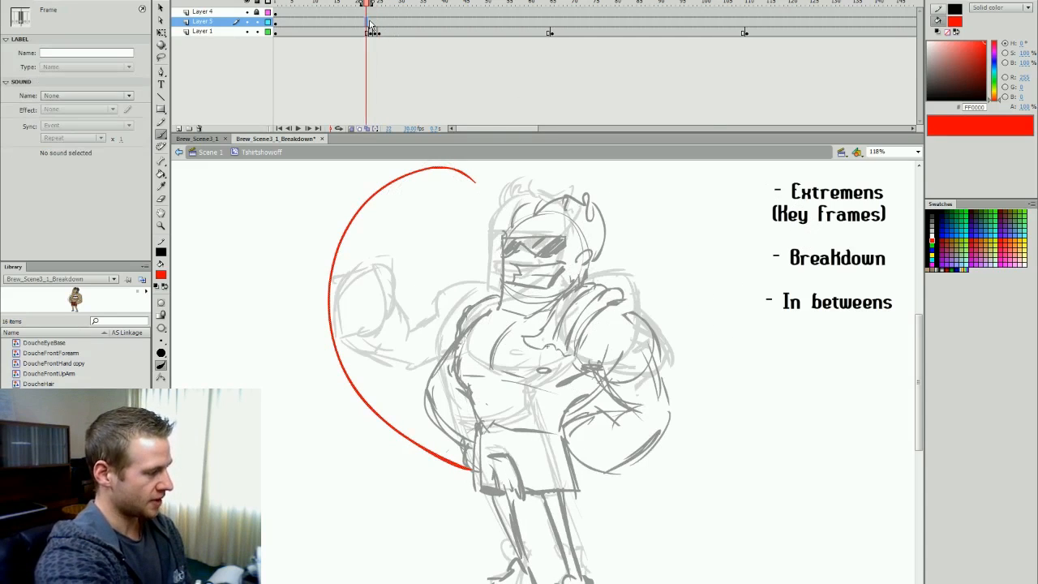
pyautogui.press('.')
pyautogui.press(',')
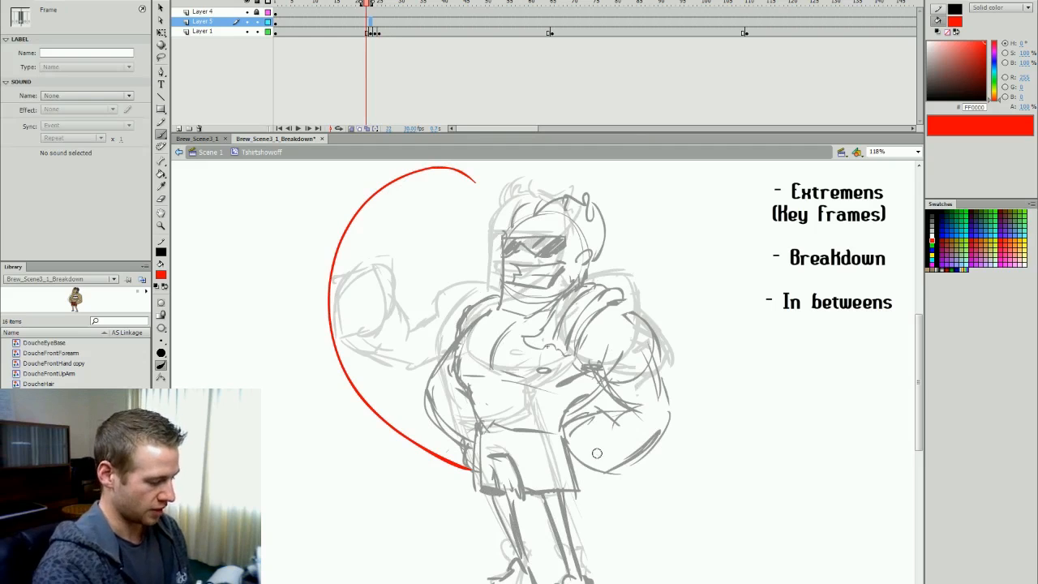
# Mark the other hand's positions in the hands-on-hips and double-biceps poses with red dots on the arc layer.
pyautogui.moveTo(602, 473)
pyautogui.mouseDown()
pyautogui.moveTo(571, 248)
pyautogui.moveTo(647, 194)
pyautogui.mouseUp()
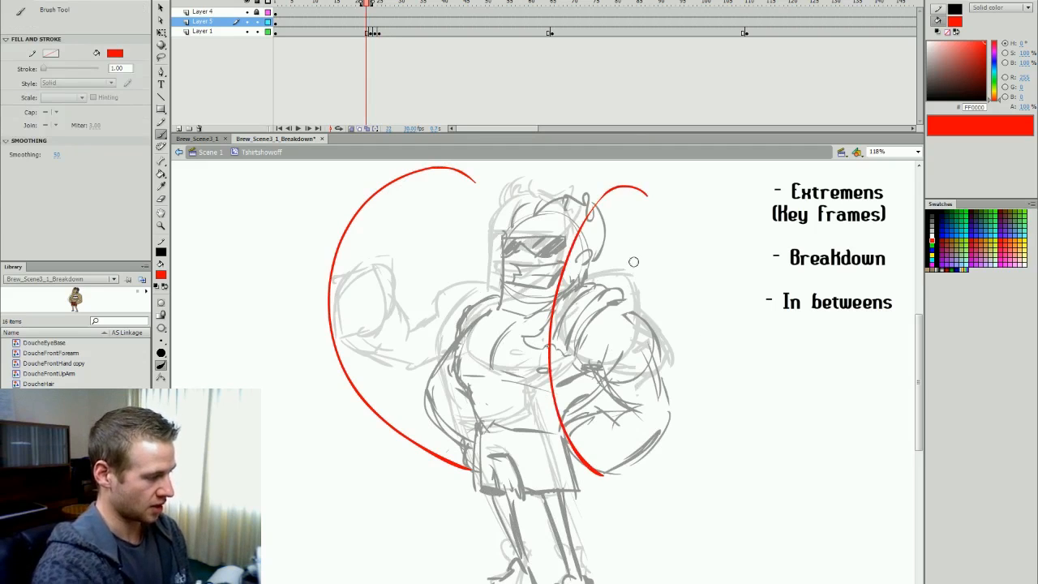
pyautogui.hotkey('ctrl', 'z')
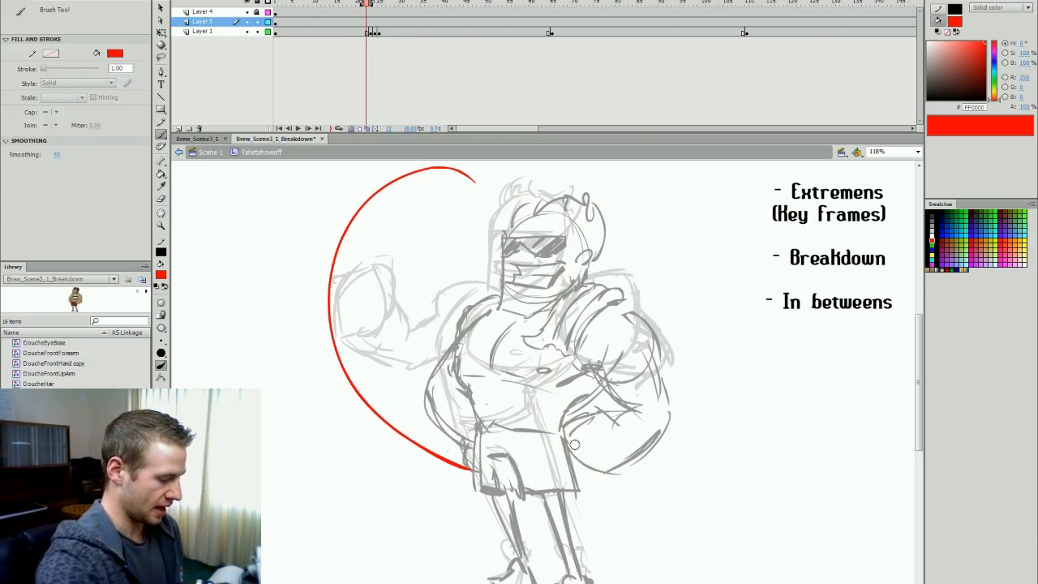
pyautogui.click(379, 23)
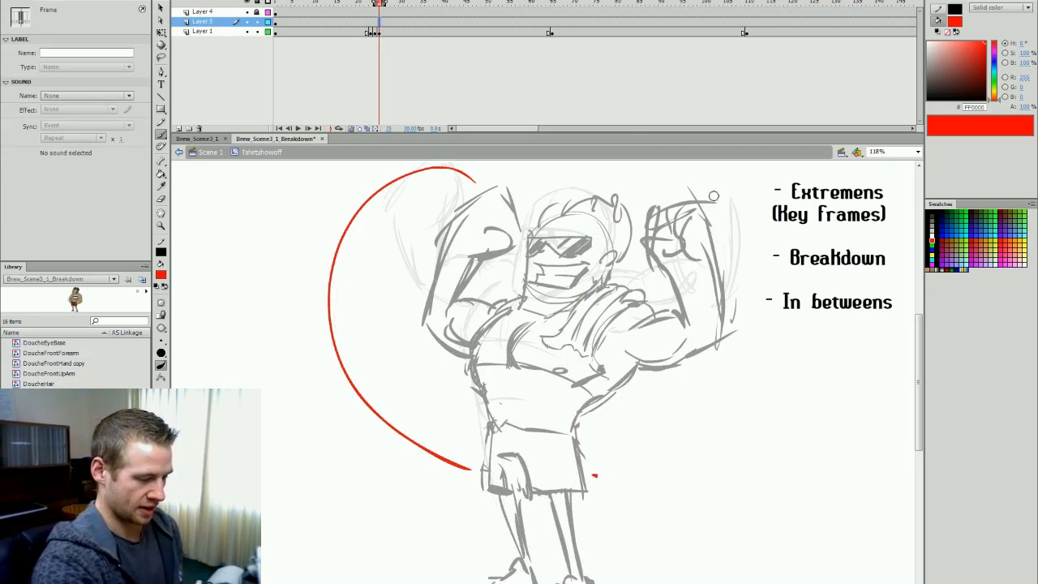
pyautogui.moveTo(707, 201); pyautogui.dragTo(676, 209)
pyautogui.hotkey('ctrl', 'z')
pyautogui.click(653, 244)
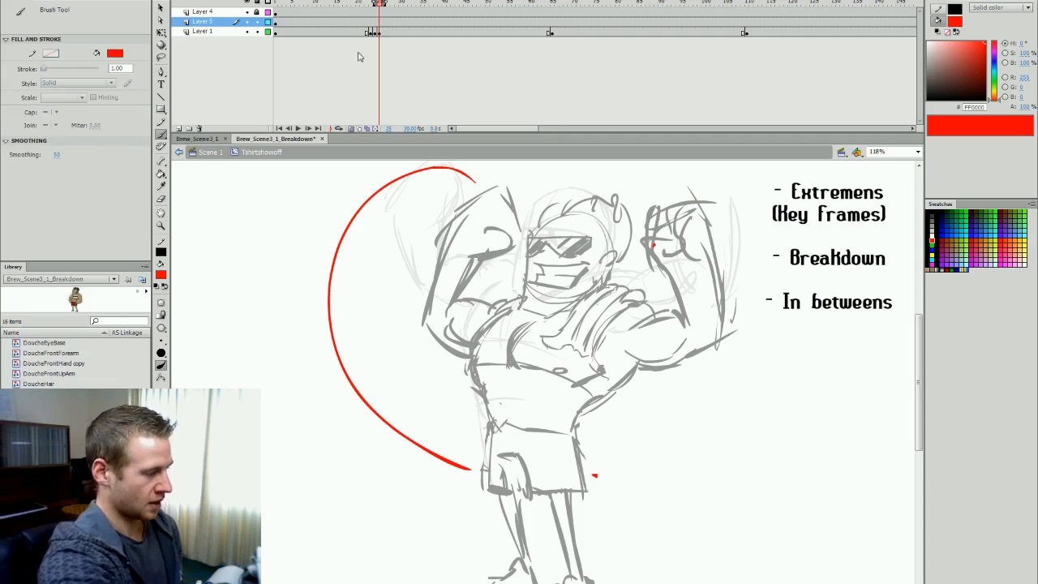
# Brush a red arc on the arc layer tracing the other hand's path from hip over to the raised fist.
pyautogui.click(369, 22)
pyautogui.moveTo(595, 473)
pyautogui.mouseDown()
pyautogui.moveTo(554, 357)
pyautogui.moveTo(646, 228)
pyautogui.mouseUp()
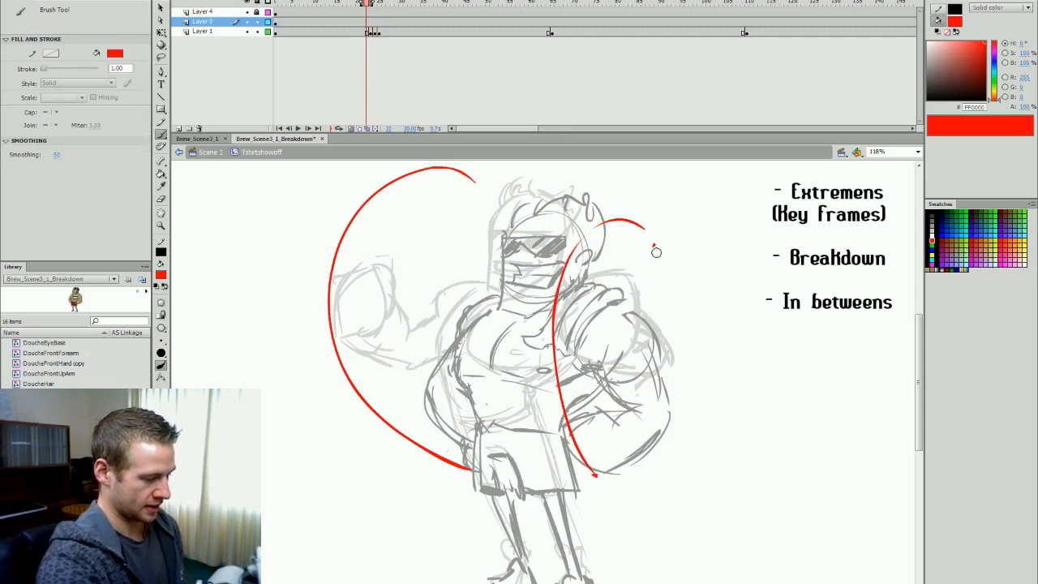
pyautogui.hotkey('ctrl', 'z')
pyautogui.moveTo(596, 476)
pyautogui.mouseDown()
pyautogui.moveTo(557, 278)
pyautogui.moveTo(630, 212)
pyautogui.moveTo(586, 462)
pyautogui.moveTo(649, 224)
pyautogui.mouseUp()
pyautogui.hotkey('ctrl', 'z')
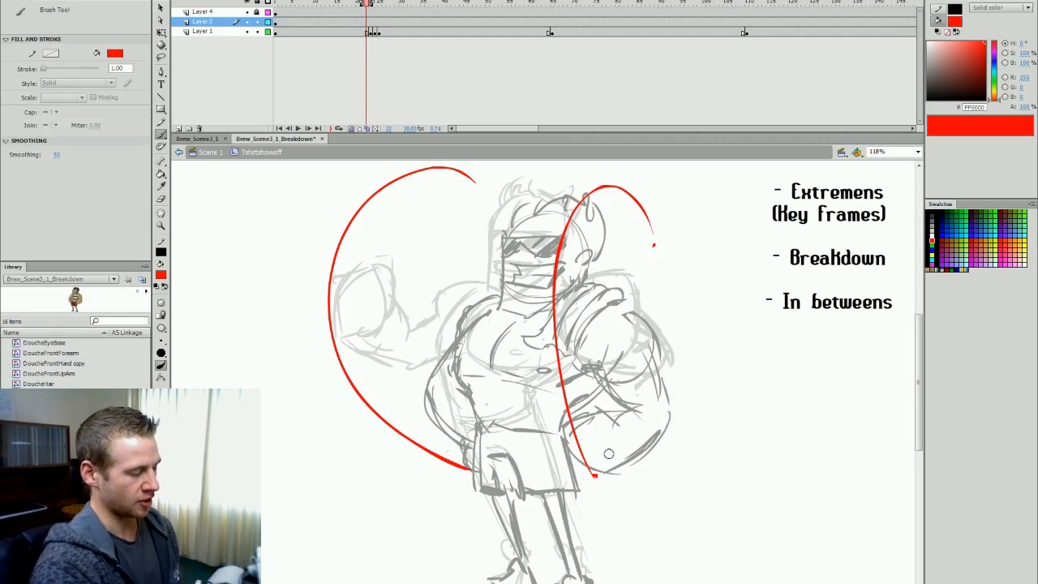
pyautogui.moveTo(467, 471)
pyautogui.mouseDown()
pyautogui.moveTo(365, 412)
pyautogui.moveTo(312, 269)
pyautogui.moveTo(397, 162)
pyautogui.mouseUp()
pyautogui.hotkey('ctrl', 'z')
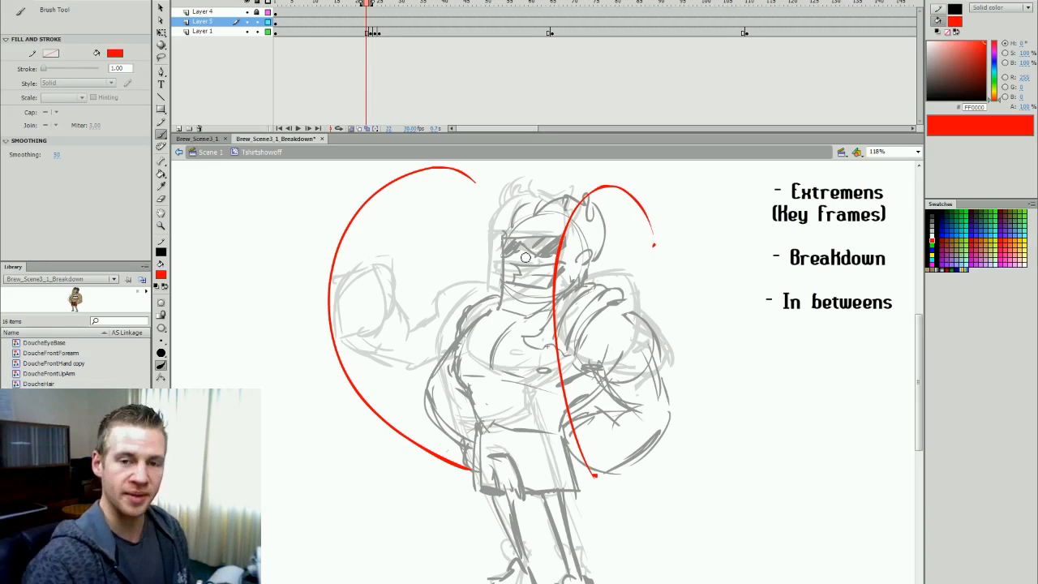
# Sample the sketch grey (999999) from Layer 1 and delete the in-between's arm on the second arc's side in frame 24.
pyautogui.press('.')
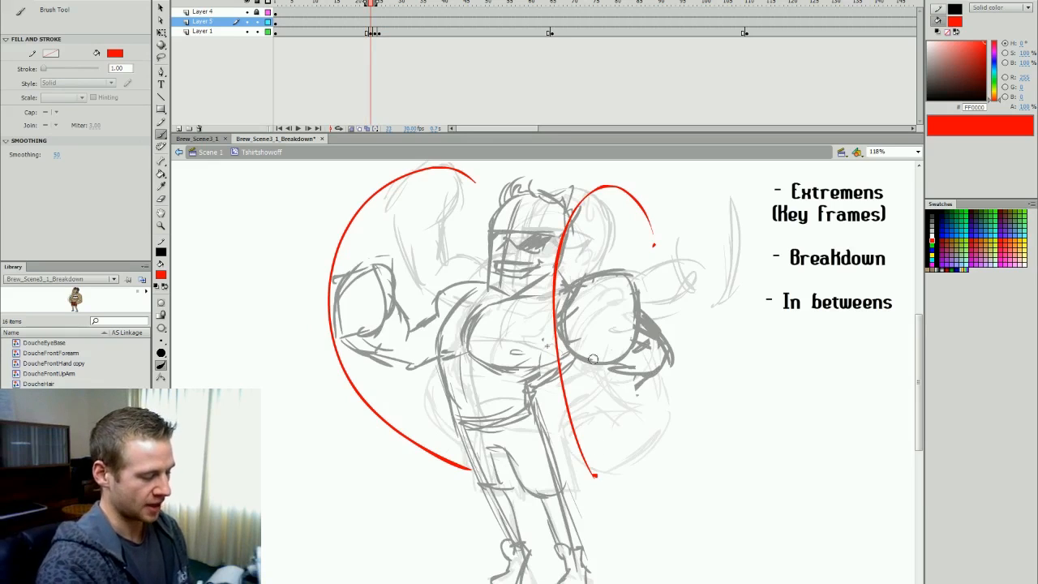
pyautogui.click(371, 33)
pyautogui.press('i')
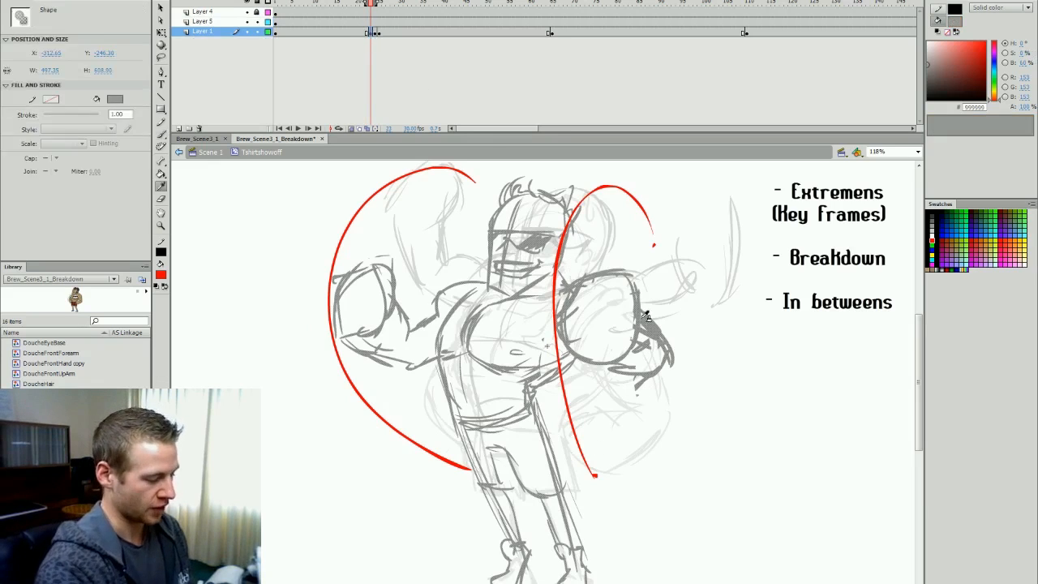
pyautogui.click(638, 317)
pyautogui.press('.')
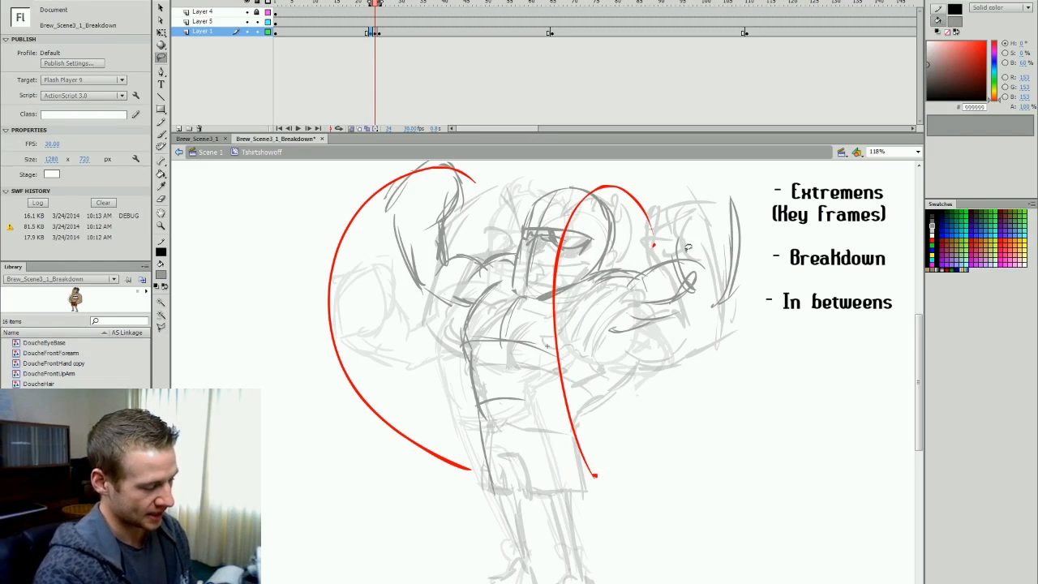
pyautogui.moveTo(686, 218)
pyautogui.mouseDown()
pyautogui.moveTo(658, 249)
pyautogui.moveTo(614, 255)
pyautogui.moveTo(763, 186)
pyautogui.mouseUp()
pyautogui.press('Delete')
# Sketch a new round fist beside the head in frame 24, positioned on the second red arc.
pyautogui.press('b')
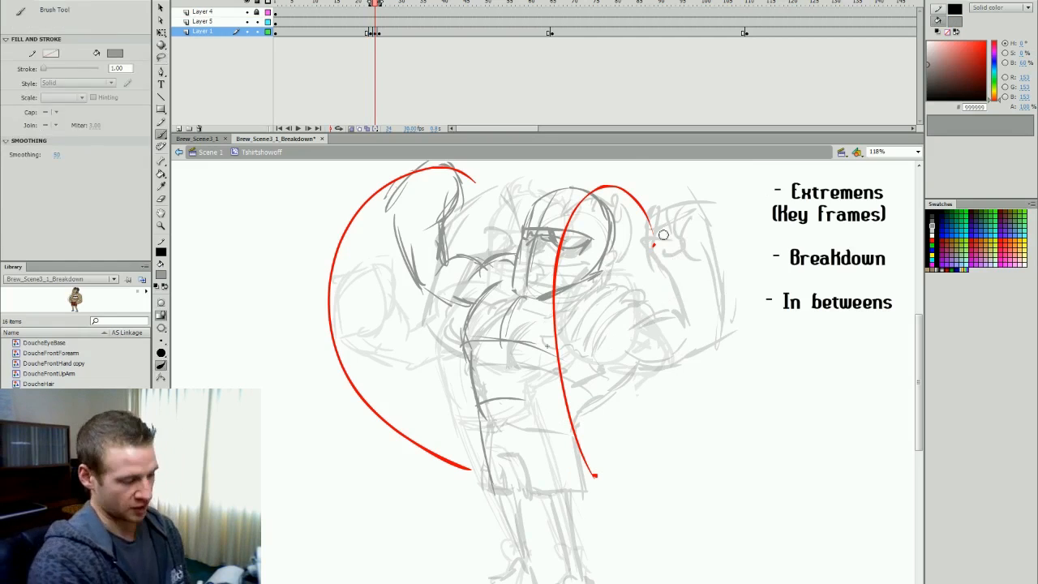
pyautogui.moveTo(596, 195)
pyautogui.mouseDown()
pyautogui.moveTo(626, 182)
pyautogui.moveTo(653, 233)
pyautogui.moveTo(587, 233)
pyautogui.mouseUp()
pyautogui.moveTo(606, 259); pyautogui.dragTo(629, 265)
pyautogui.moveTo(640, 192); pyautogui.dragTo(626, 264)
pyautogui.press('e')
pyautogui.moveTo(601, 200); pyautogui.dragTo(612, 246)
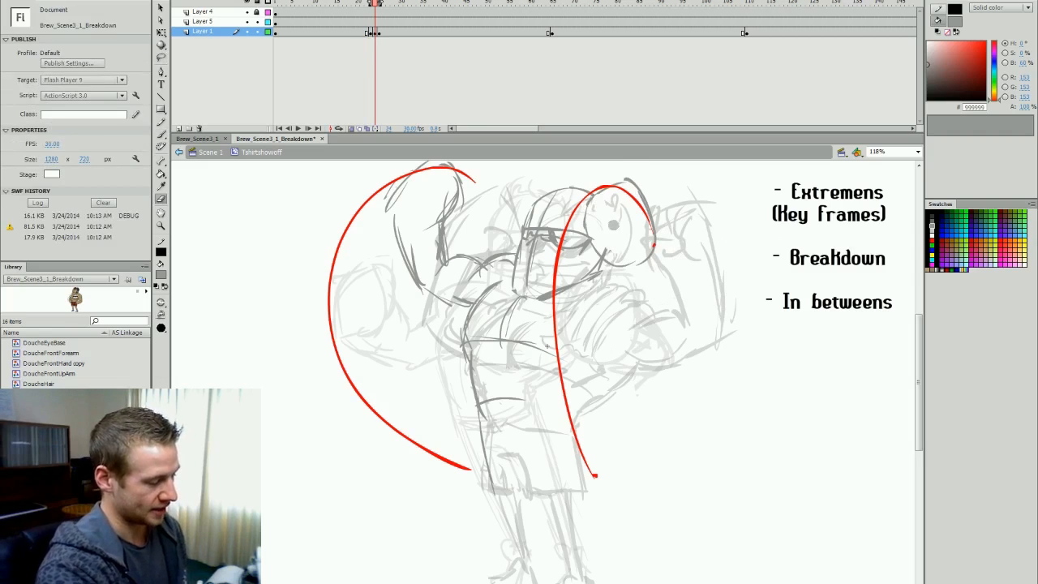
pyautogui.press('b')
pyautogui.moveTo(589, 198)
pyautogui.mouseDown()
pyautogui.moveTo(609, 261)
pyautogui.moveTo(592, 283)
pyautogui.moveTo(607, 274)
pyautogui.mouseUp()
# Sketch the forearm, elbow and upper arm linking the new fist to the shoulder, and extend the torso's side to the waist.
pyautogui.moveTo(653, 216)
pyautogui.mouseDown()
pyautogui.moveTo(676, 269)
pyautogui.moveTo(630, 310)
pyautogui.moveTo(658, 332)
pyautogui.moveTo(694, 306)
pyautogui.moveTo(678, 349)
pyautogui.mouseUp()
pyautogui.moveTo(682, 286); pyautogui.dragTo(680, 324)
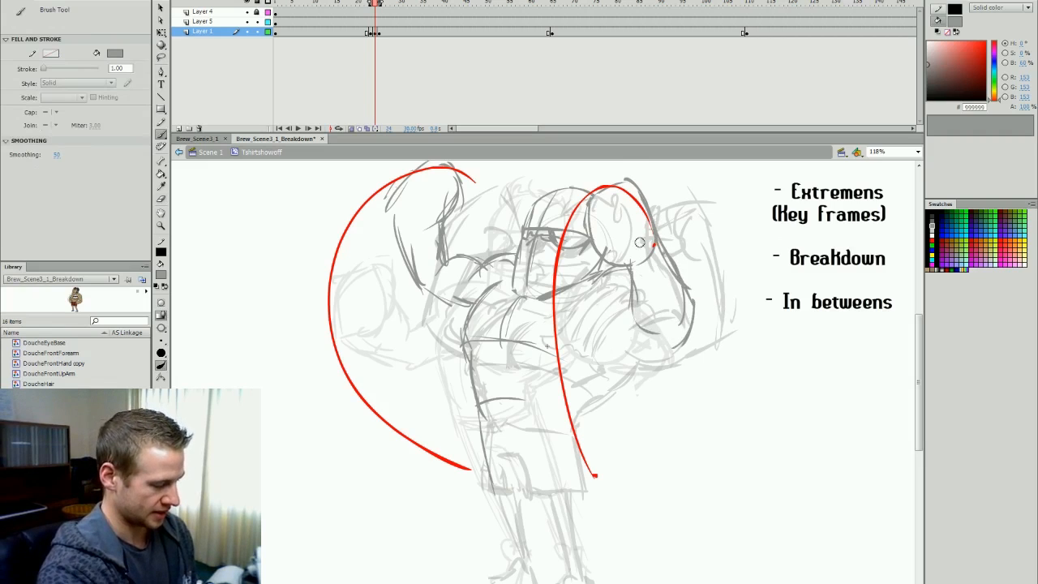
pyautogui.moveTo(643, 248); pyautogui.dragTo(663, 303)
pyautogui.moveTo(632, 262)
pyautogui.mouseDown()
pyautogui.moveTo(645, 308)
pyautogui.moveTo(680, 324)
pyautogui.mouseUp()
pyautogui.moveTo(614, 320); pyautogui.dragTo(638, 322)
pyautogui.moveTo(636, 274)
pyautogui.mouseDown()
pyautogui.moveTo(617, 339)
pyautogui.moveTo(698, 311)
pyautogui.moveTo(683, 328)
pyautogui.moveTo(577, 367)
pyautogui.mouseUp()
pyautogui.moveTo(630, 326)
pyautogui.mouseDown()
pyautogui.moveTo(570, 376)
pyautogui.moveTo(560, 411)
pyautogui.mouseUp()
# Delete Layer 5, which holds the red motion arcs.
pyautogui.click(372, 21)
pyautogui.click(376, 24)
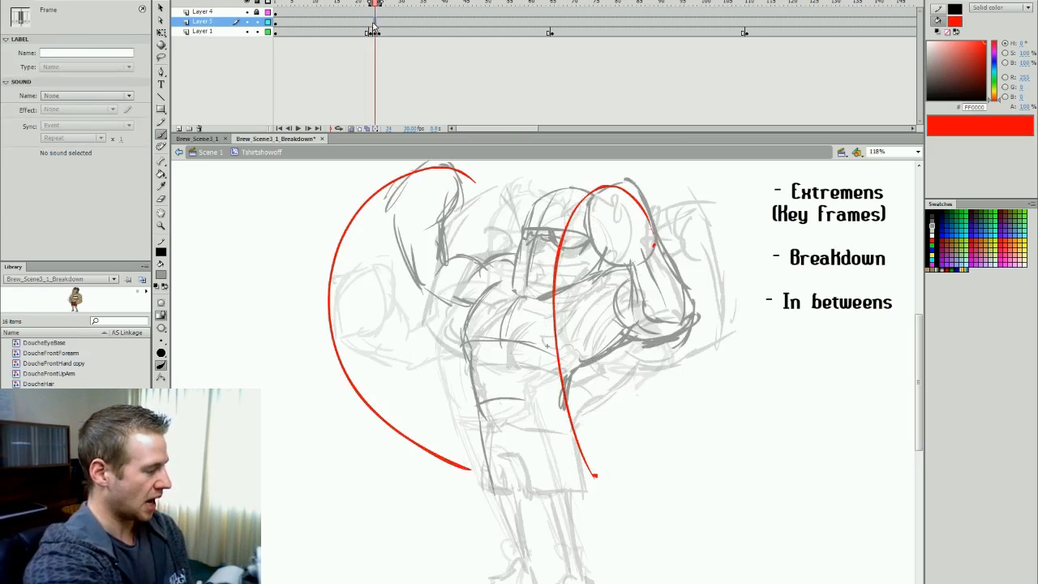
pyautogui.press('Delete')
pyautogui.click(199, 128)
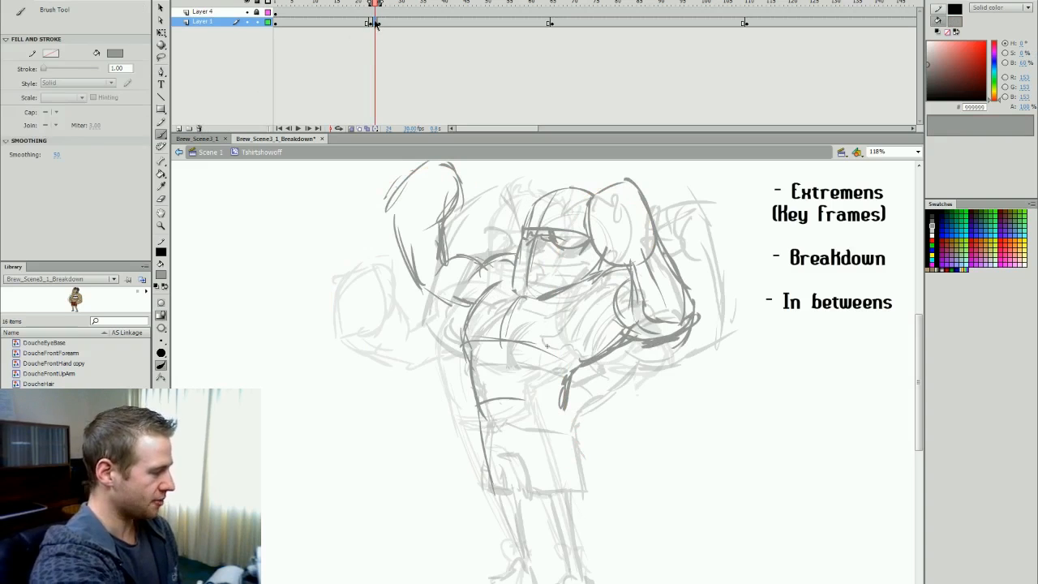
# Sketch the shorts, both legs and the feet of the in-between pose in frame 24.
pyautogui.moveTo(492, 474)
pyautogui.mouseDown()
pyautogui.moveTo(524, 473)
pyautogui.moveTo(526, 483)
pyautogui.mouseUp()
pyautogui.moveTo(566, 409)
pyautogui.mouseDown()
pyautogui.moveTo(569, 477)
pyautogui.moveTo(536, 493)
pyautogui.mouseUp()
pyautogui.moveTo(538, 487)
pyautogui.mouseDown()
pyautogui.moveTo(599, 489)
pyautogui.moveTo(567, 553)
pyautogui.moveTo(573, 541)
pyautogui.moveTo(570, 563)
pyautogui.moveTo(586, 561)
pyautogui.mouseUp()
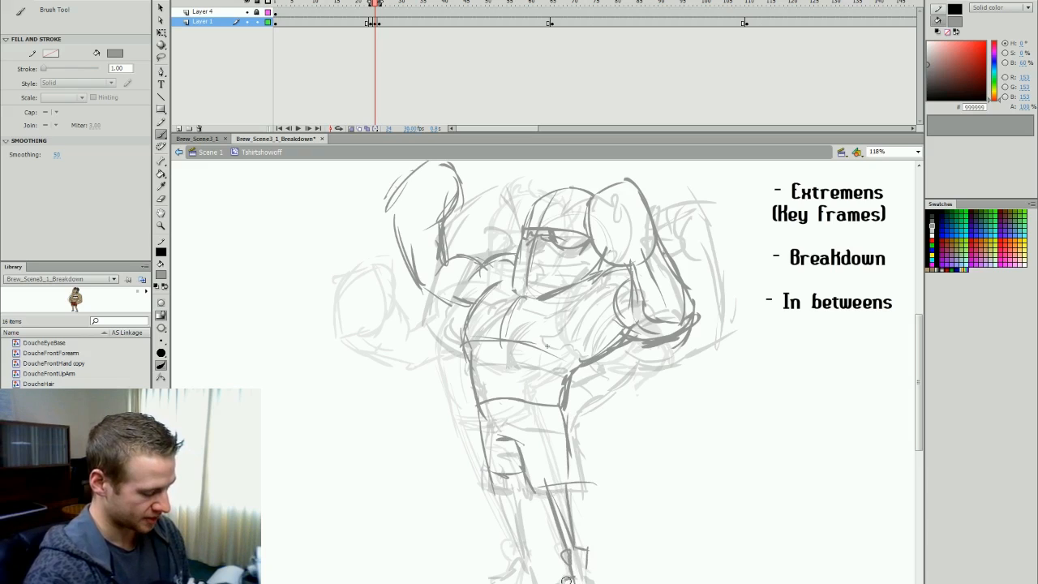
pyautogui.moveTo(499, 477)
pyautogui.mouseDown()
pyautogui.moveTo(523, 552)
pyautogui.moveTo(526, 541)
pyautogui.moveTo(506, 553)
pyautogui.moveTo(536, 563)
pyautogui.mouseUp()
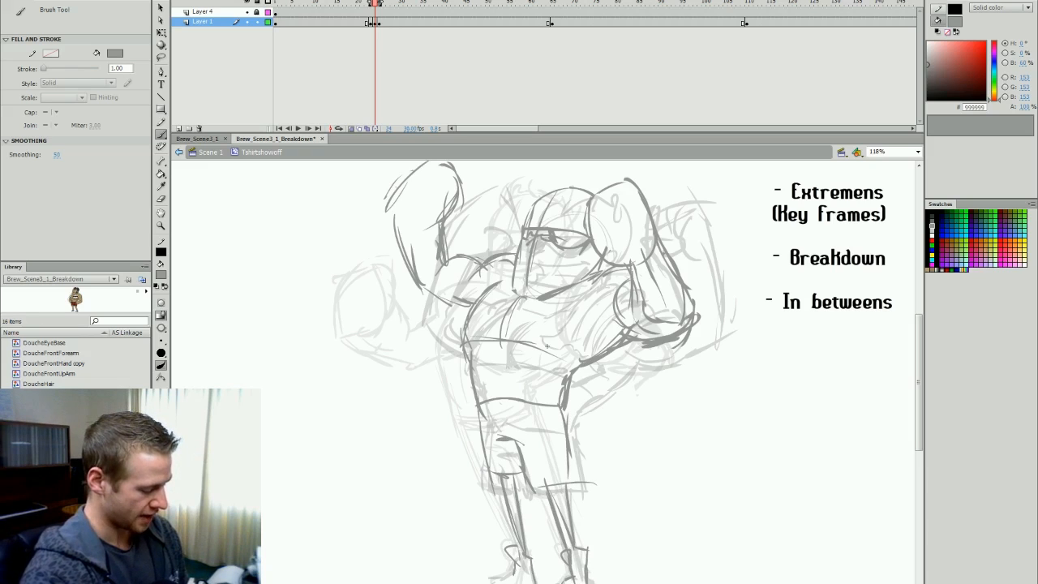
# Turn off onion skinning and step through frames 22 to 25 to review the finished in-between in the movement.
pyautogui.press('.')
pyautogui.press(',')
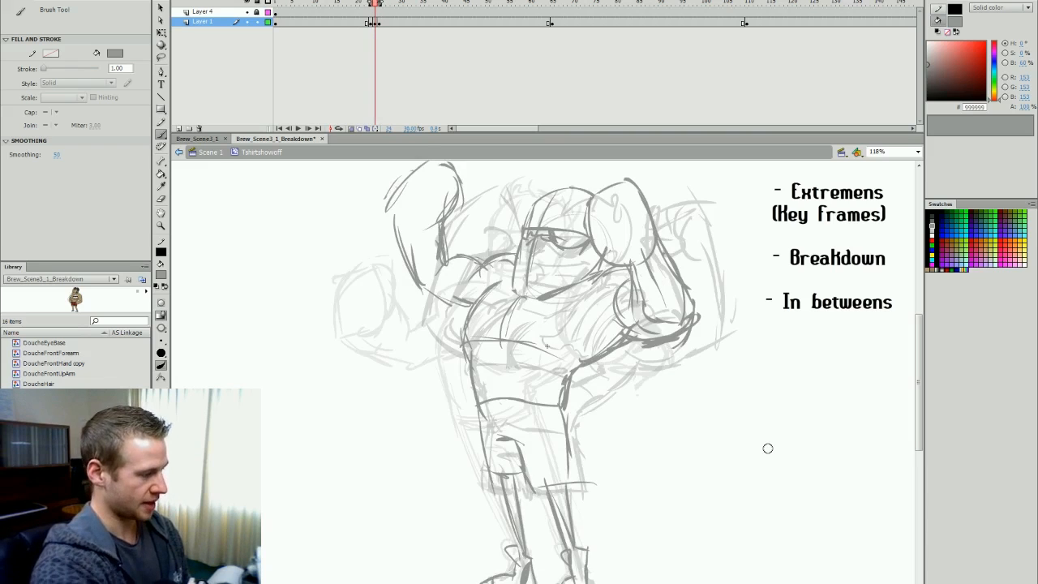
pyautogui.press(',')
pyautogui.press('.')
pyautogui.click(352, 128)
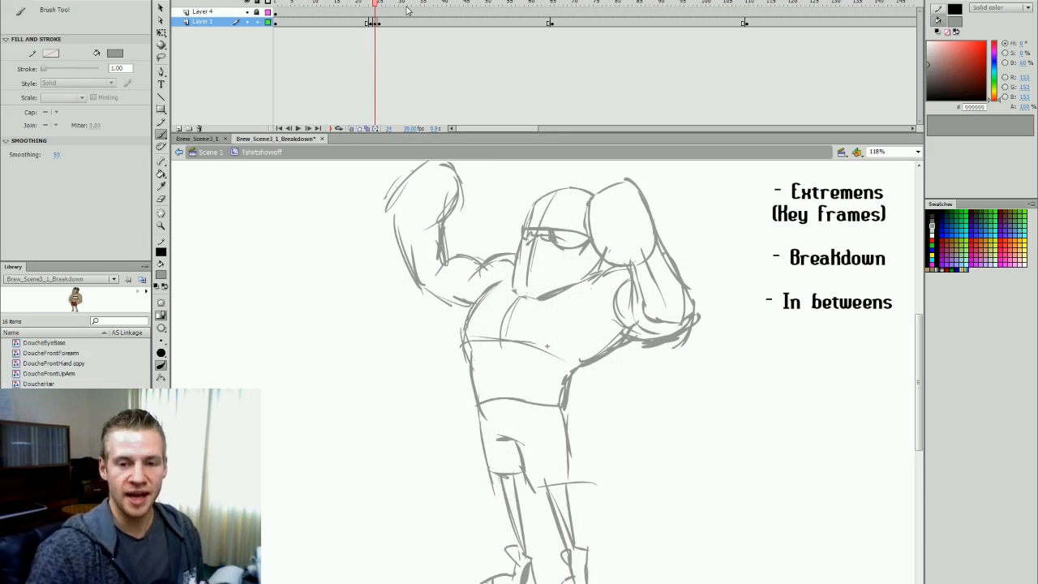
pyautogui.press(',')
pyautogui.press(',')
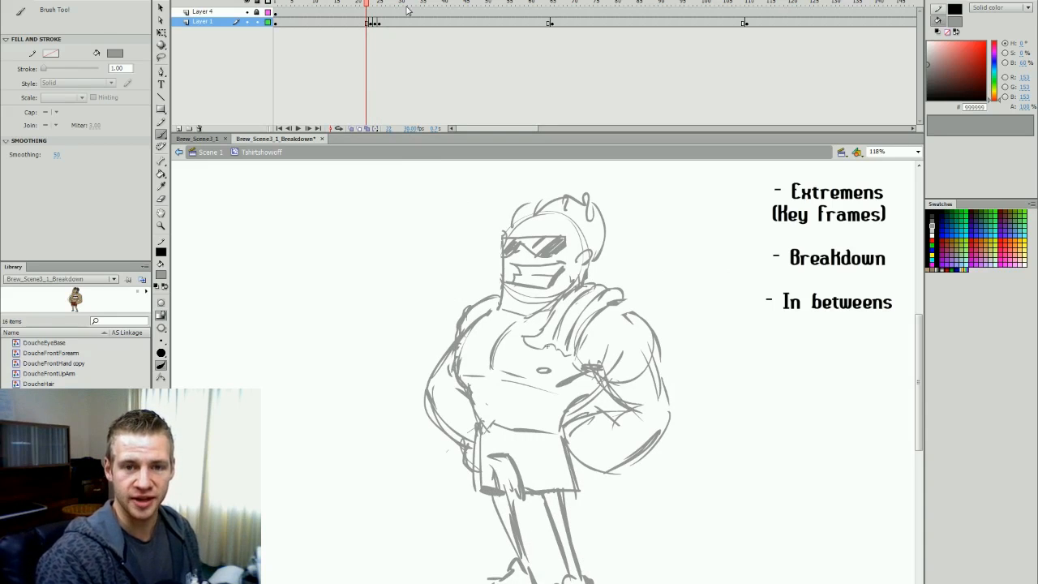
pyautogui.press('.')
pyautogui.press('.')
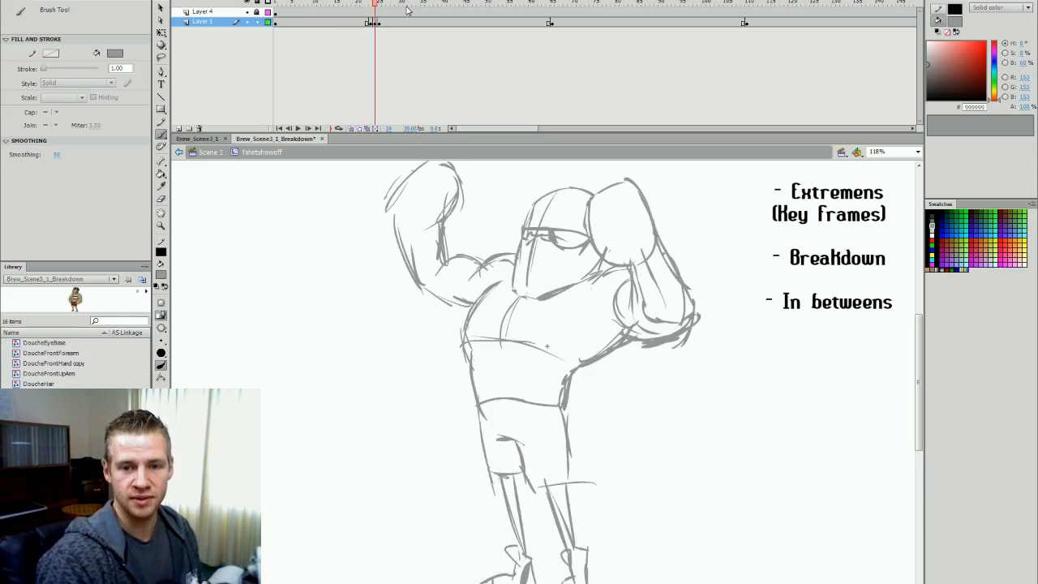
pyautogui.press('.')
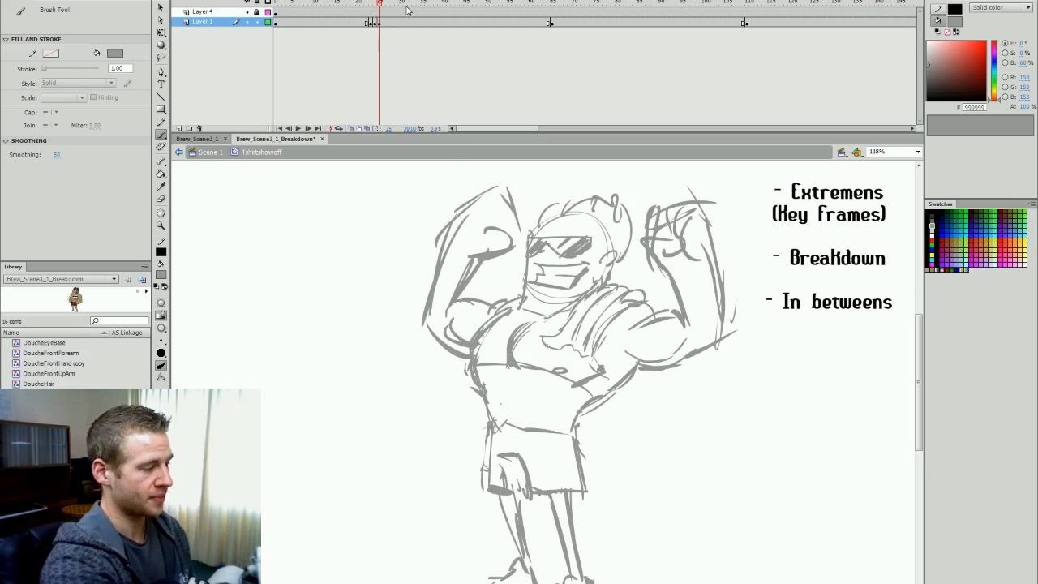
# Spread the breakdown, in-between and double-biceps keyframes about five frames apart on Layer 1 and play back the new timing.
pyautogui.click(371, 24)
pyautogui.moveTo(371, 25)
pyautogui.mouseDown()
pyautogui.moveTo(344, 25)
pyautogui.moveTo(388, 25)
pyautogui.moveTo(366, 25)
pyautogui.moveTo(353, 3)
pyautogui.mouseUp()
pyautogui.click(374, 24)
pyautogui.click(379, 25)
pyautogui.click(362, 25)
pyautogui.click(352, 24)
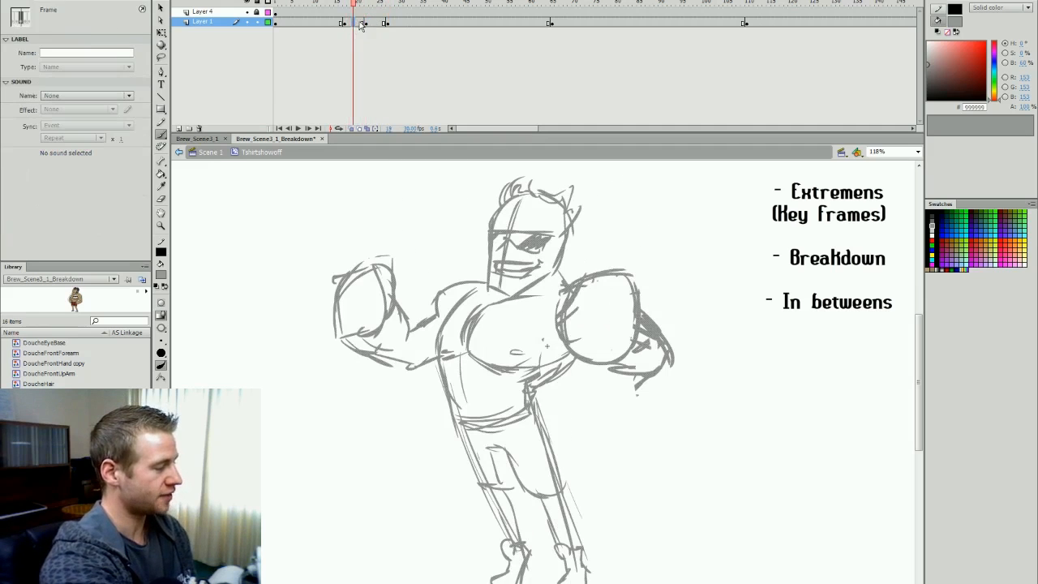
pyautogui.press('Return')
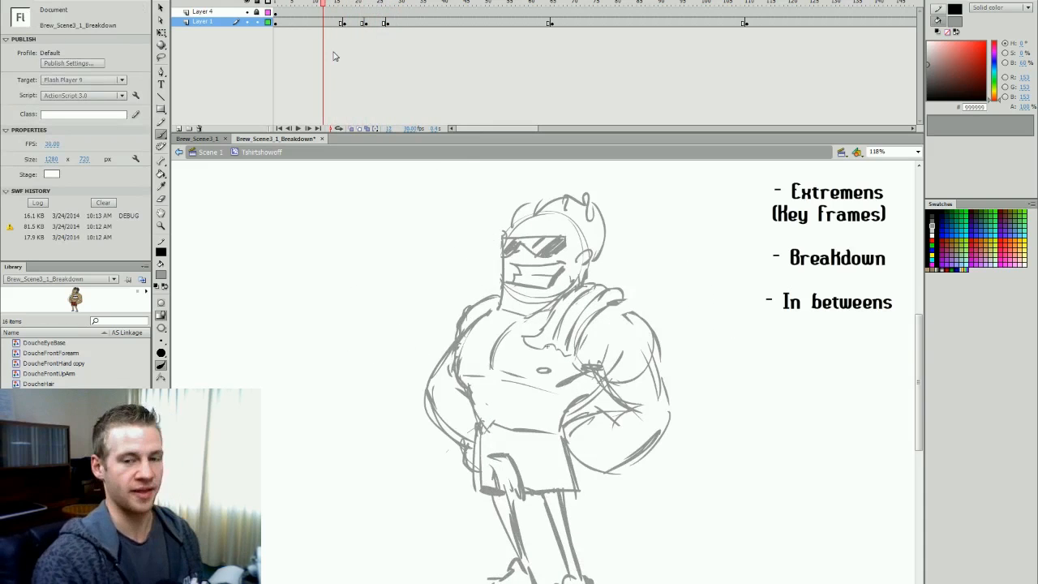
pyautogui.press('Return')
# Tighten the timing by moving the breakdown keyframe to frame 18 and the double-biceps keyframe to frame 26, then play it.
pyautogui.click(341, 23)
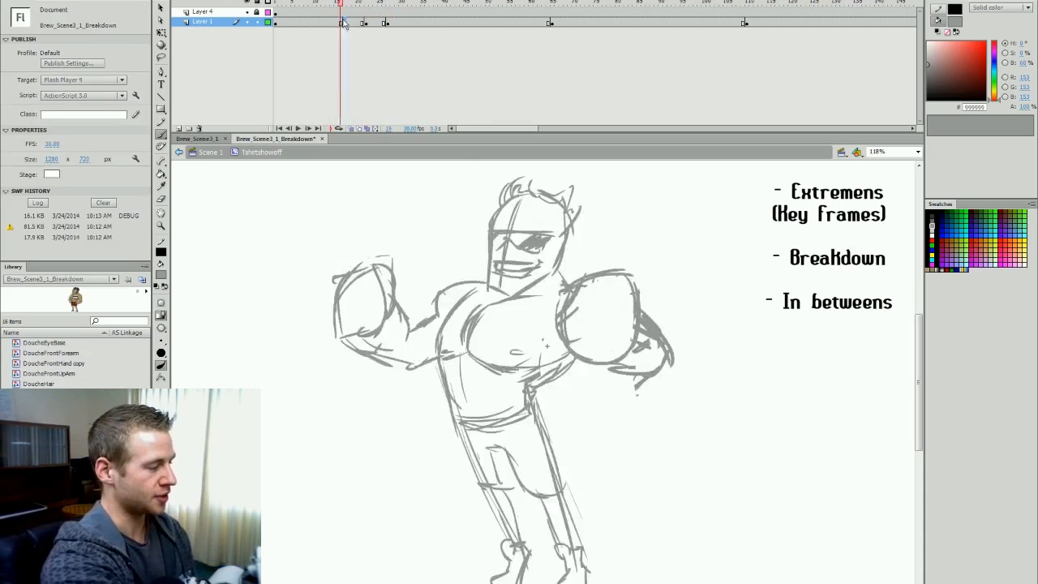
pyautogui.moveTo(343, 23); pyautogui.dragTo(349, 23)
pyautogui.click(389, 23)
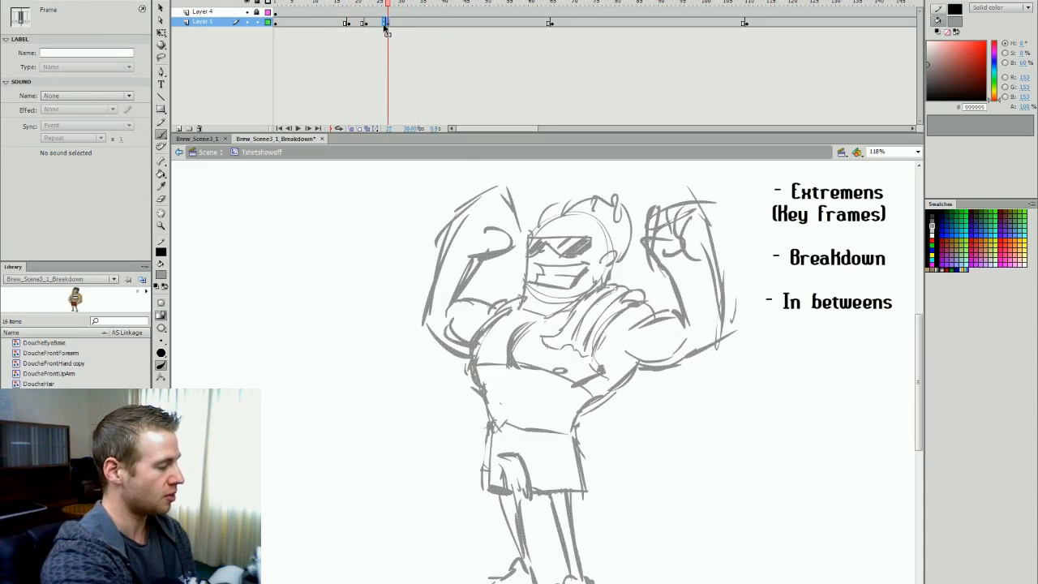
pyautogui.press('Return')
pyautogui.click(332, 41)
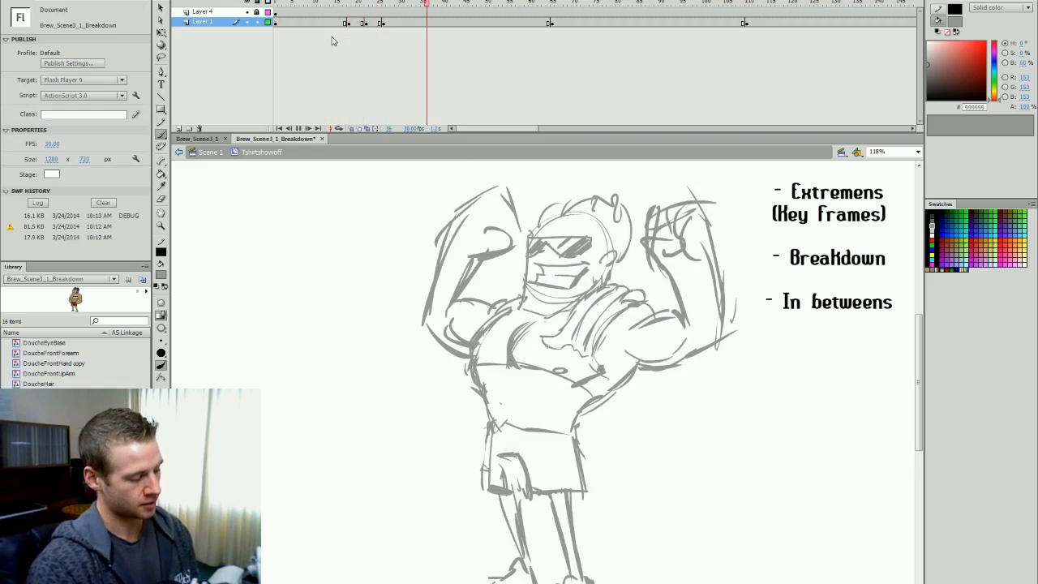
# Replay the retimed movement from the hands-on-hips pose and save the file.
pyautogui.moveTo(351, 4); pyautogui.dragTo(326, 15)
pyautogui.press('Return')
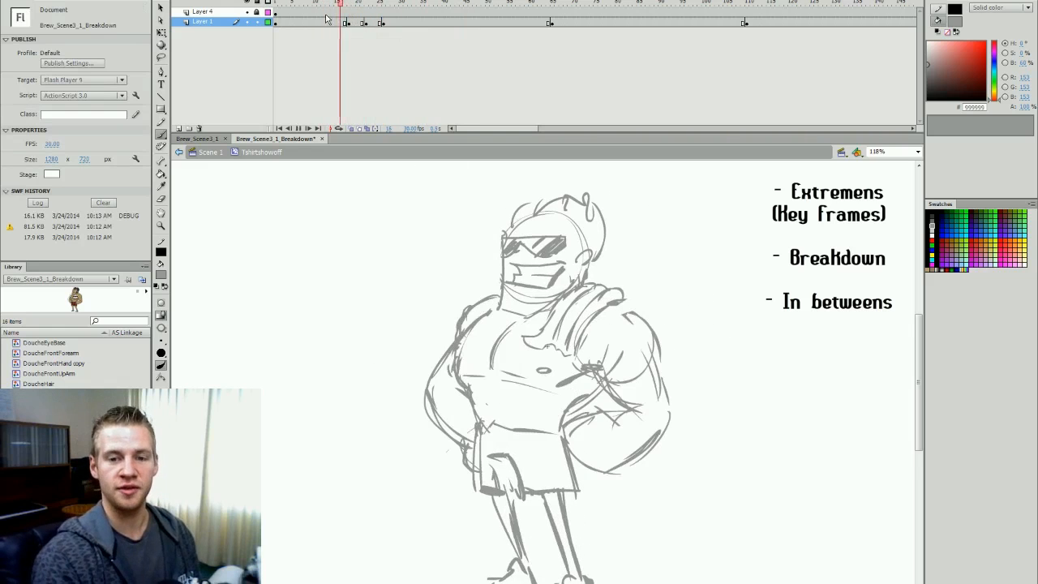
pyautogui.click(333, 4)
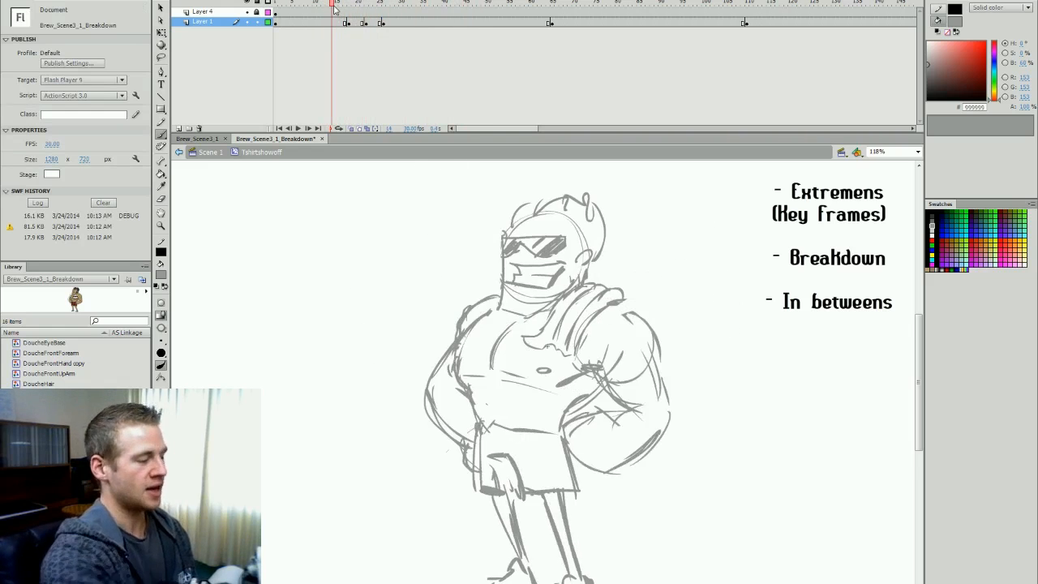
pyautogui.press('Return')
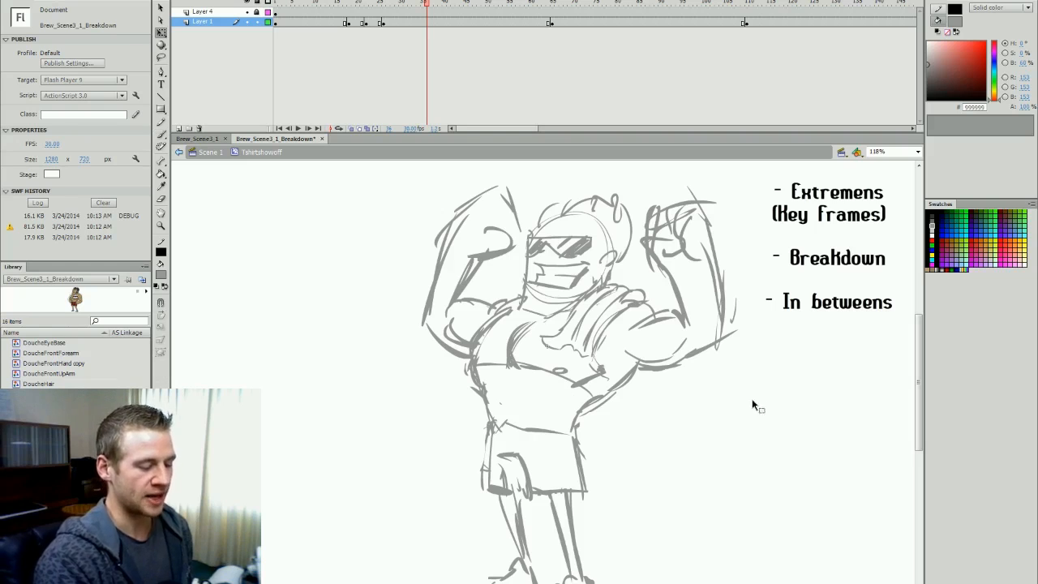
pyautogui.hotkey('ctrl', 's')
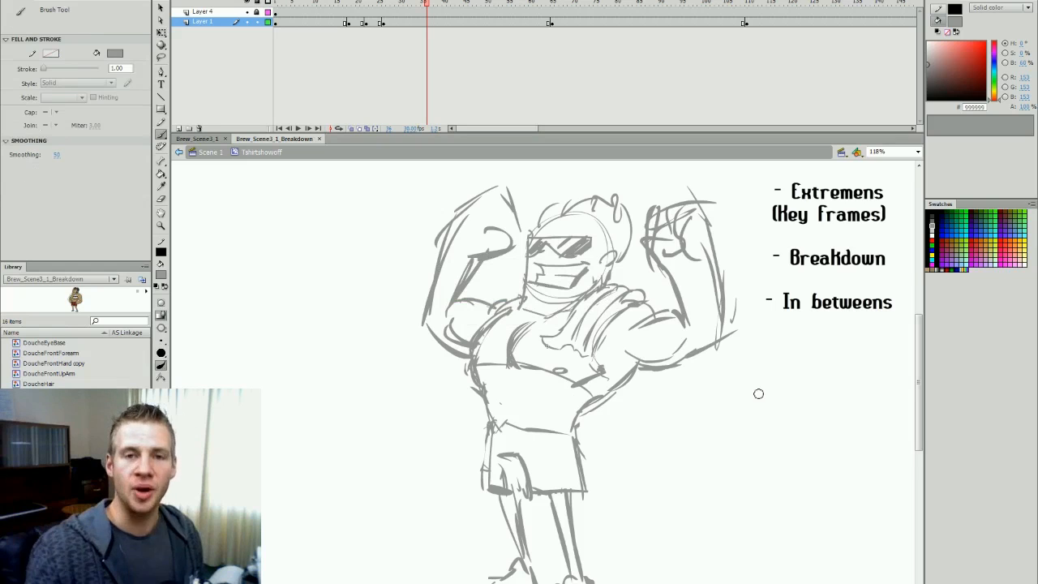
# Step frame by frame from frame 16 to 27 to examine how long each pose is held.
pyautogui.click(333, 3)
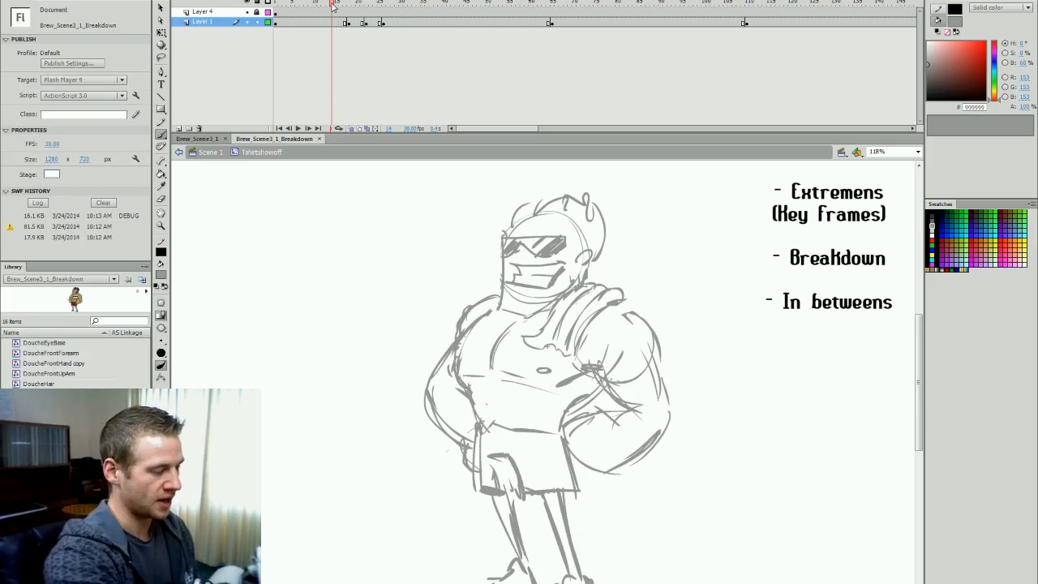
pyautogui.click(410, 3)
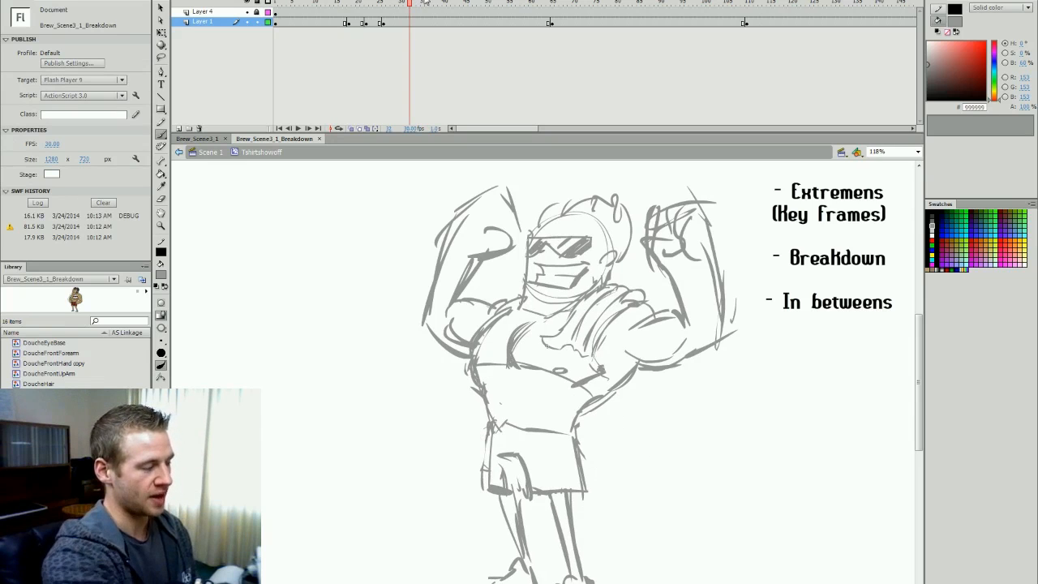
pyautogui.click(341, 4)
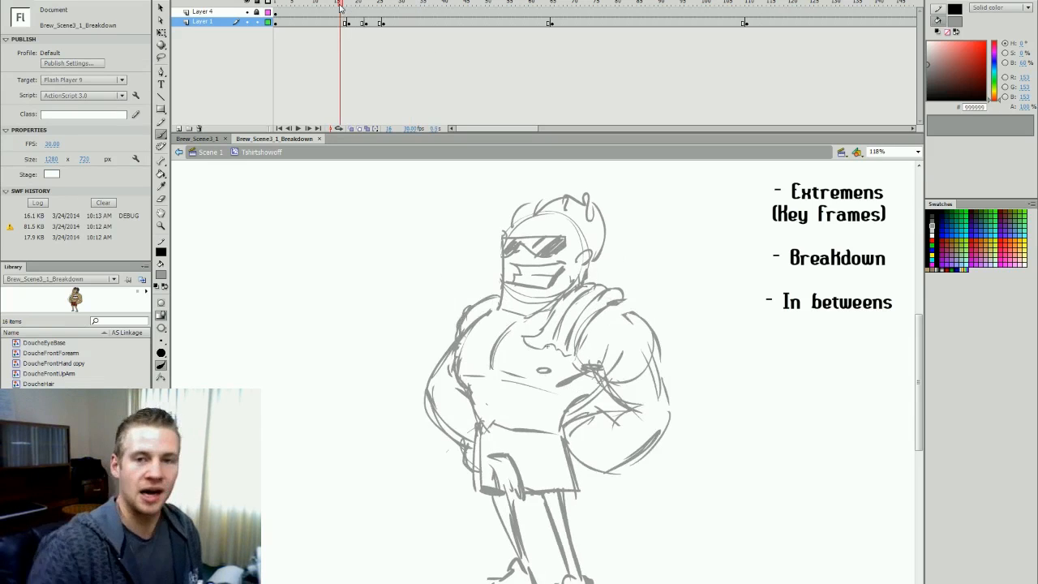
pyautogui.press('.')
pyautogui.press('.')
pyautogui.press('.')
pyautogui.press('.')
pyautogui.press('.')
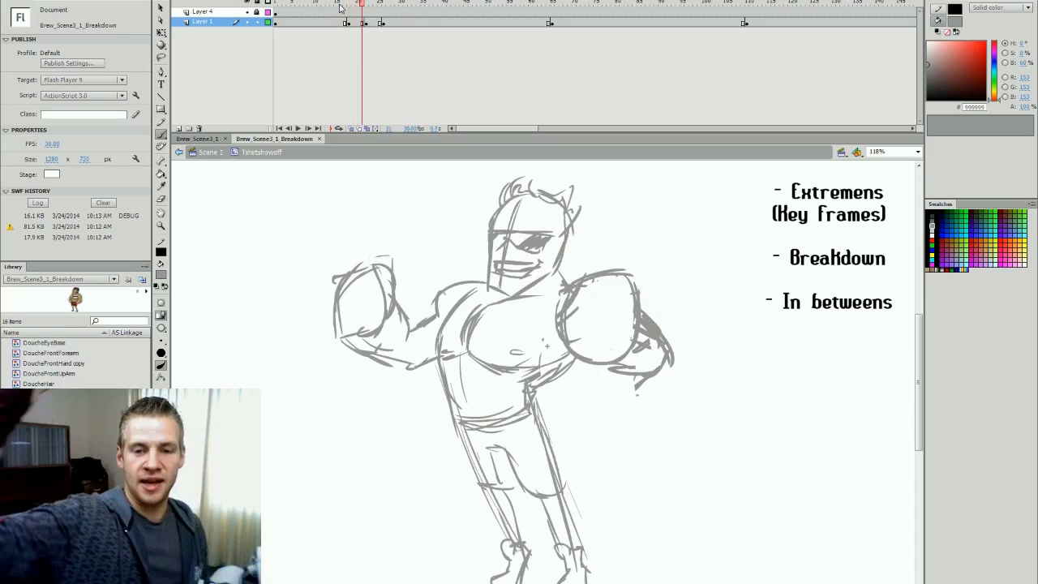
pyautogui.press('.')
pyautogui.press('.')
pyautogui.press('.')
pyautogui.press('.')
pyautogui.press('.')
pyautogui.press('.')
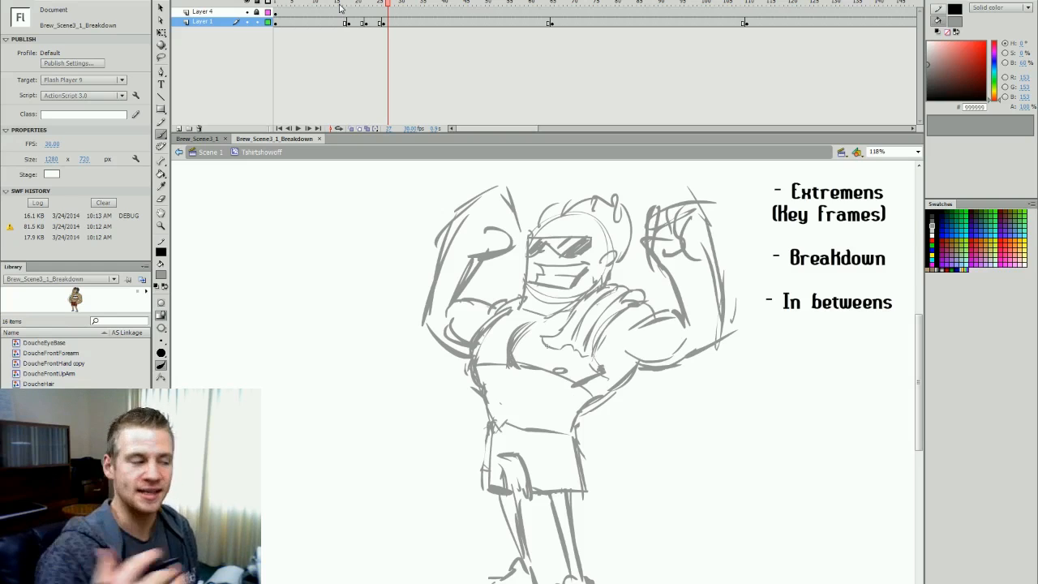
# Go back to frame 17, the last frame before the breakdown, and turn on onion skinning.
pyautogui.moveTo(341, 7)
pyautogui.mouseDown()
pyautogui.moveTo(355, 7)
pyautogui.moveTo(350, 16)
pyautogui.mouseUp()
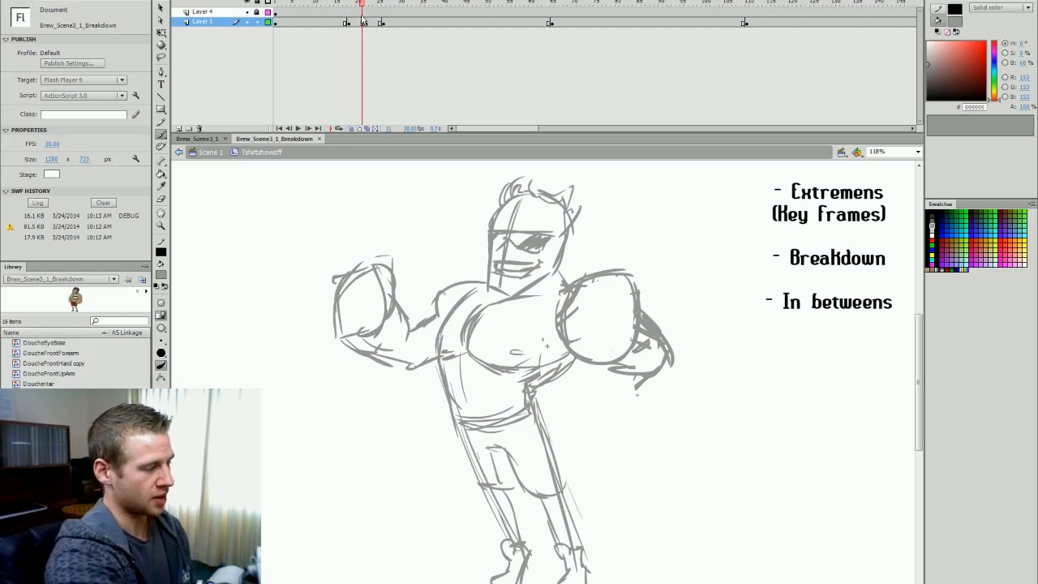
pyautogui.moveTo(363, 16); pyautogui.dragTo(342, 14)
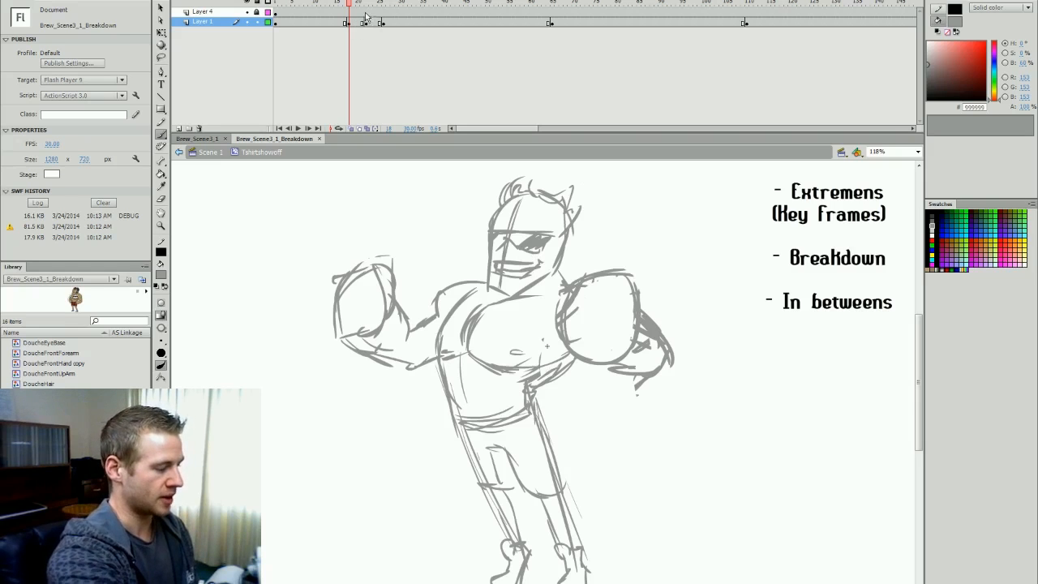
pyautogui.moveTo(348, 4); pyautogui.dragTo(345, 5)
pyautogui.click(352, 128)
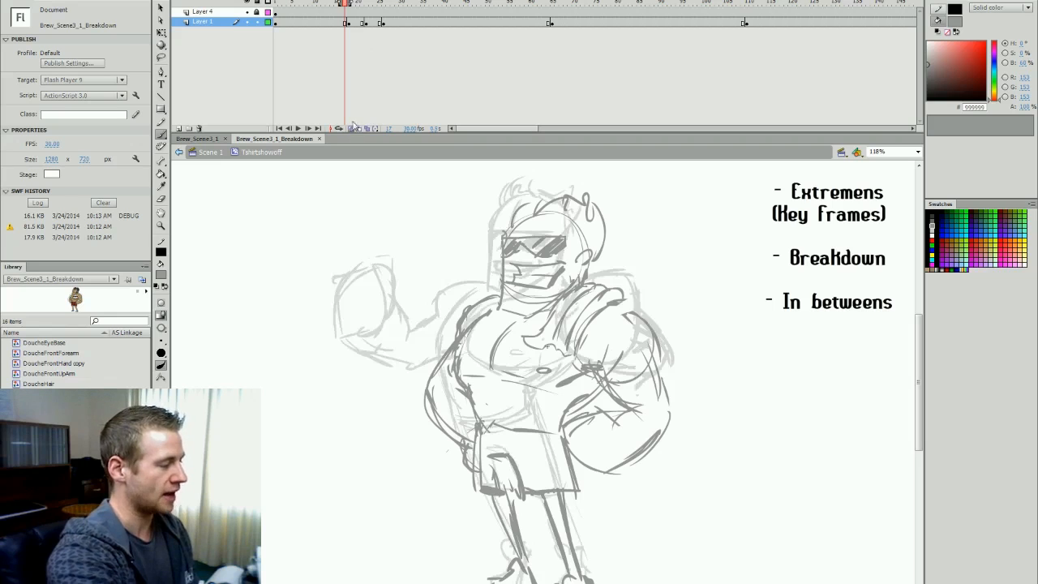
# Recolour the hands-on-hips drawing and the breakdown drawing at frame 18 black.
pyautogui.click(344, 21)
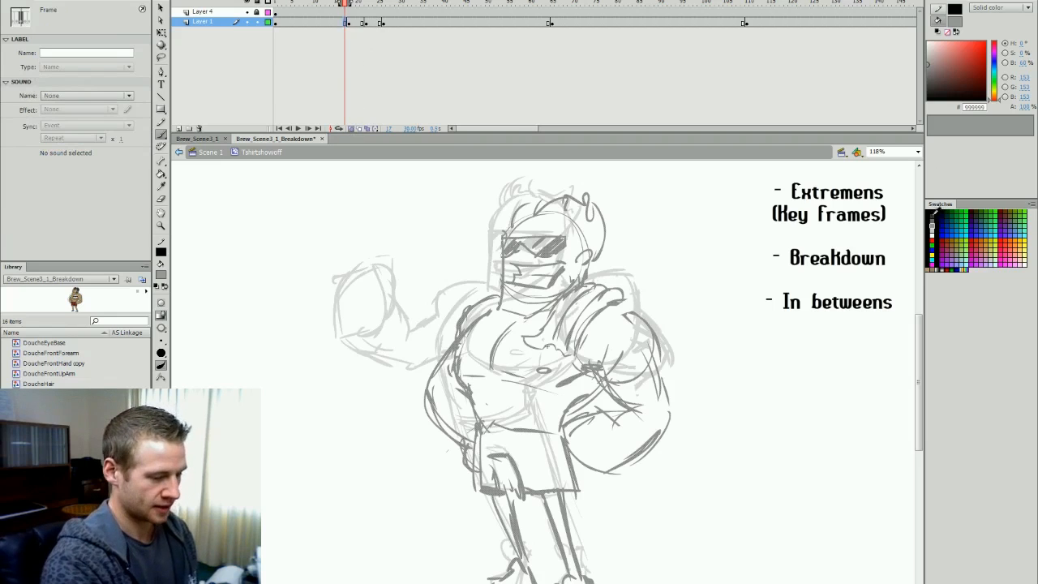
pyautogui.click(932, 209)
pyautogui.click(349, 23)
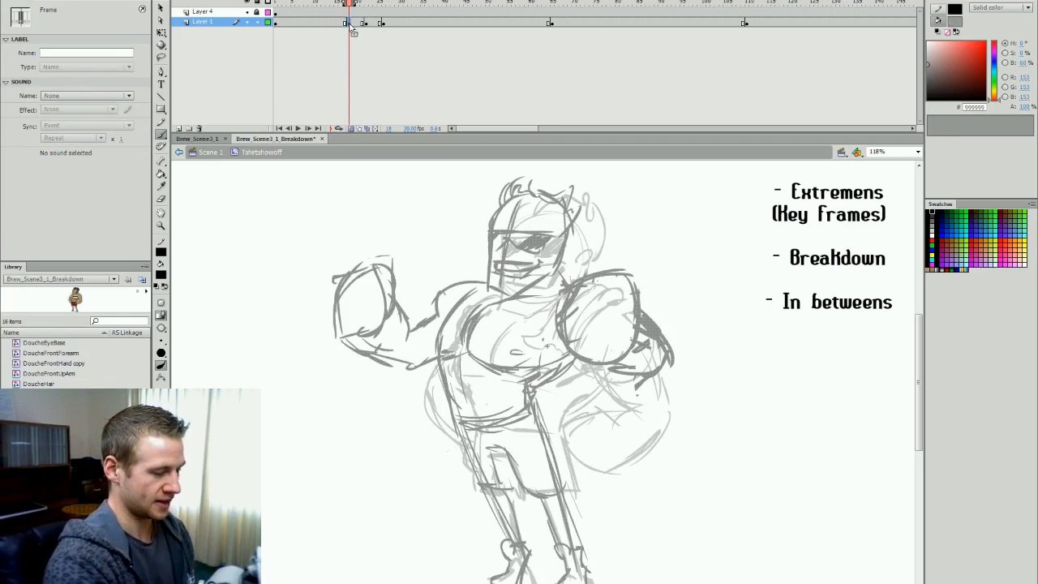
pyautogui.click(933, 210)
# Insert a blank keyframe at frame 17 and sketch the in-between's head in black between the two onion-skinned heads.
pyautogui.click(344, 23)
pyautogui.press('F7')
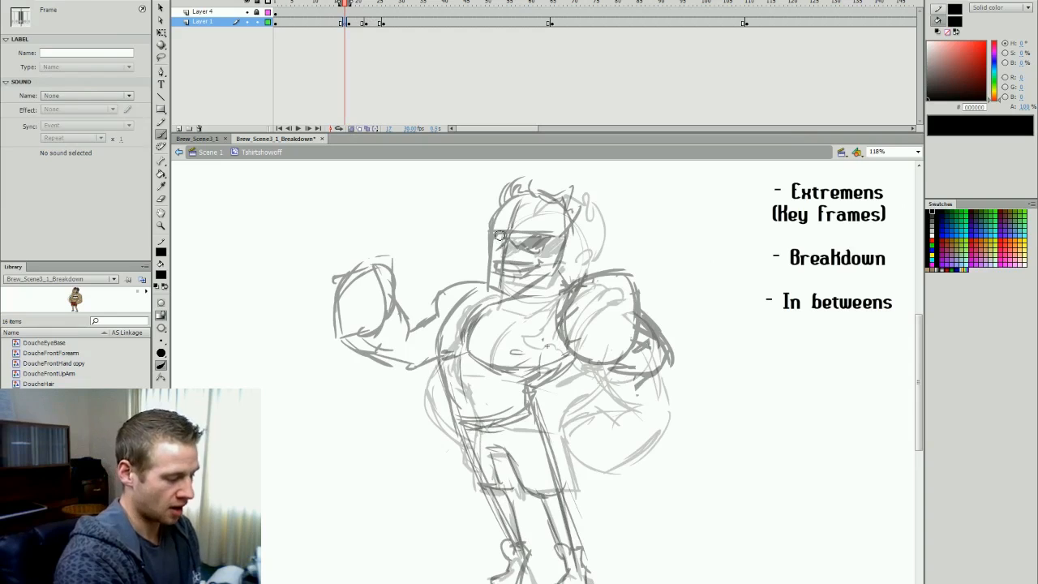
pyautogui.moveTo(502, 218)
pyautogui.mouseDown()
pyautogui.moveTo(493, 299)
pyautogui.moveTo(494, 279)
pyautogui.moveTo(508, 308)
pyautogui.moveTo(540, 308)
pyautogui.moveTo(525, 309)
pyautogui.moveTo(568, 262)
pyautogui.mouseUp()
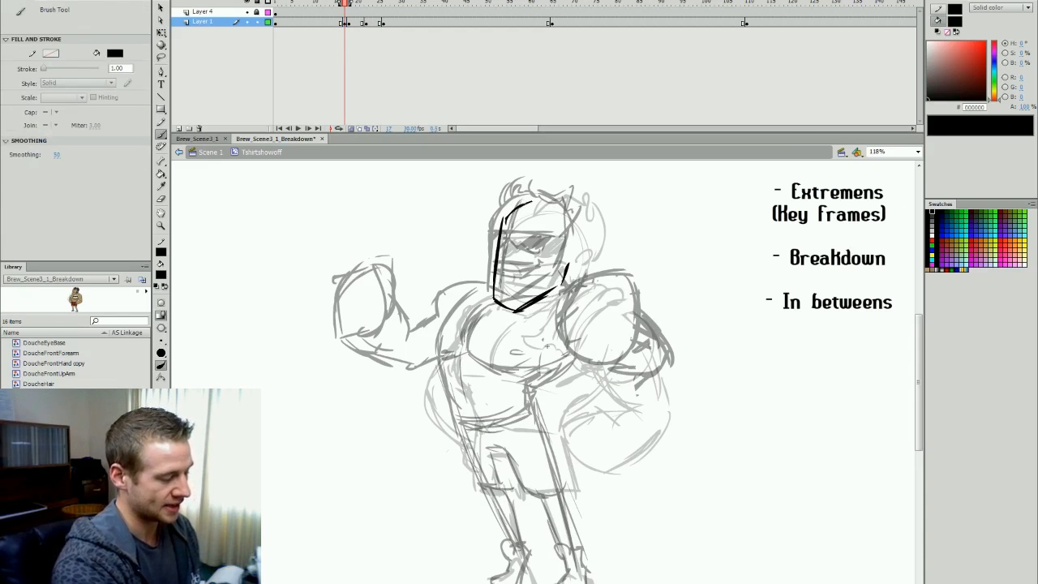
pyautogui.moveTo(529, 202)
pyautogui.mouseDown()
pyautogui.moveTo(555, 200)
pyautogui.moveTo(579, 216)
pyautogui.moveTo(570, 267)
pyautogui.mouseUp()
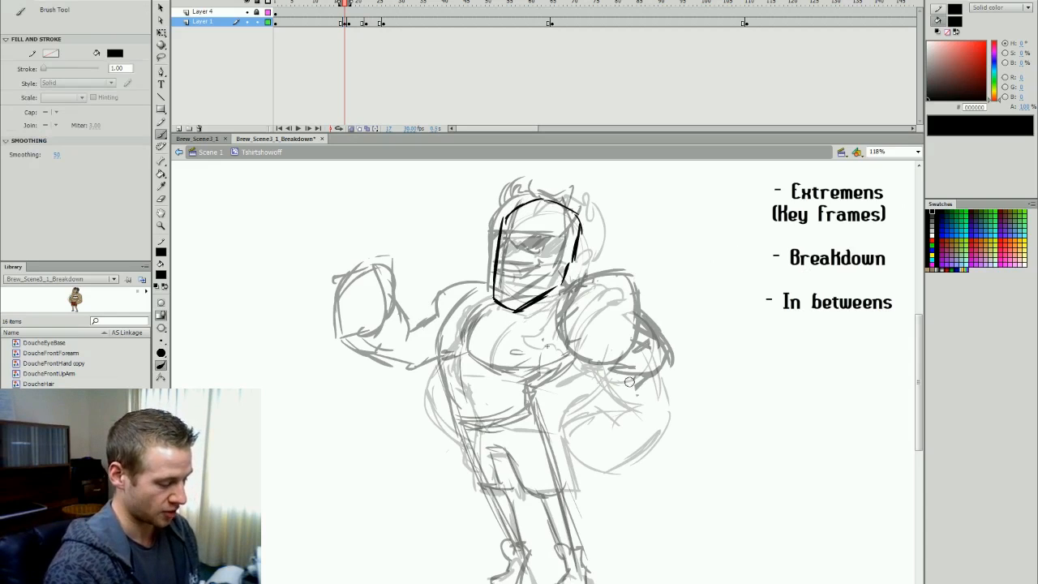
# Sketch the in-between's fist in front of the hip and the bent elbow behind it, halfway between the poses.
pyautogui.moveTo(602, 433)
pyautogui.mouseDown()
pyautogui.moveTo(563, 426)
pyautogui.moveTo(601, 344)
pyautogui.moveTo(613, 424)
pyautogui.mouseUp()
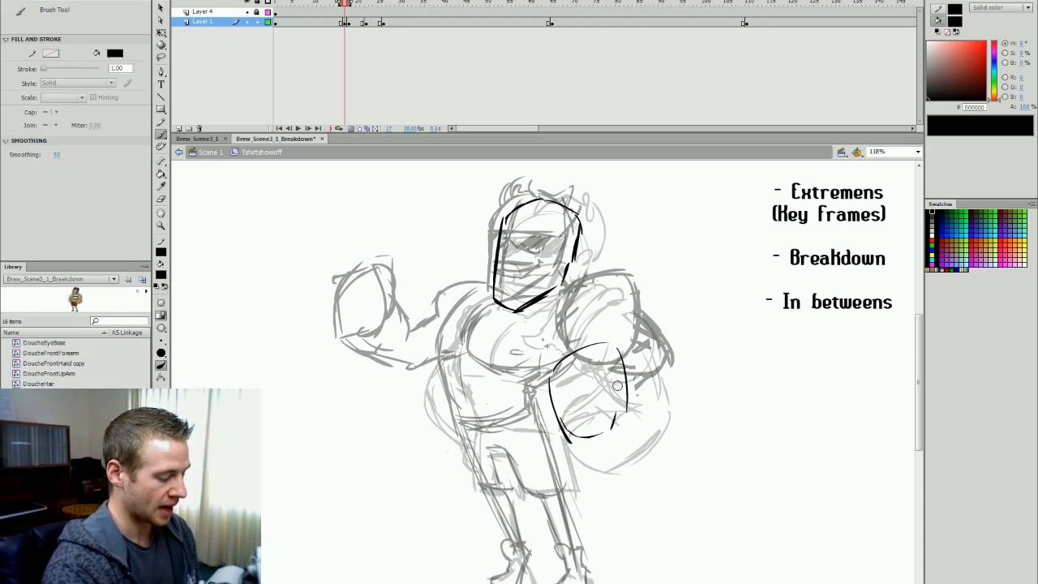
pyautogui.moveTo(615, 341)
pyautogui.mouseDown()
pyautogui.moveTo(627, 427)
pyautogui.moveTo(684, 394)
pyautogui.mouseUp()
pyautogui.moveTo(630, 414)
pyautogui.mouseDown()
pyautogui.moveTo(670, 381)
pyautogui.moveTo(670, 359)
pyautogui.mouseUp()
pyautogui.moveTo(660, 353); pyautogui.dragTo(673, 384)
# Sketch the in-between's shoulder, torso sides and shorts, and an oval for the other fist beside the body.
pyautogui.moveTo(490, 289)
pyautogui.mouseDown()
pyautogui.moveTo(457, 301)
pyautogui.moveTo(443, 334)
pyautogui.moveTo(468, 311)
pyautogui.moveTo(447, 357)
pyautogui.moveTo(460, 373)
pyautogui.mouseUp()
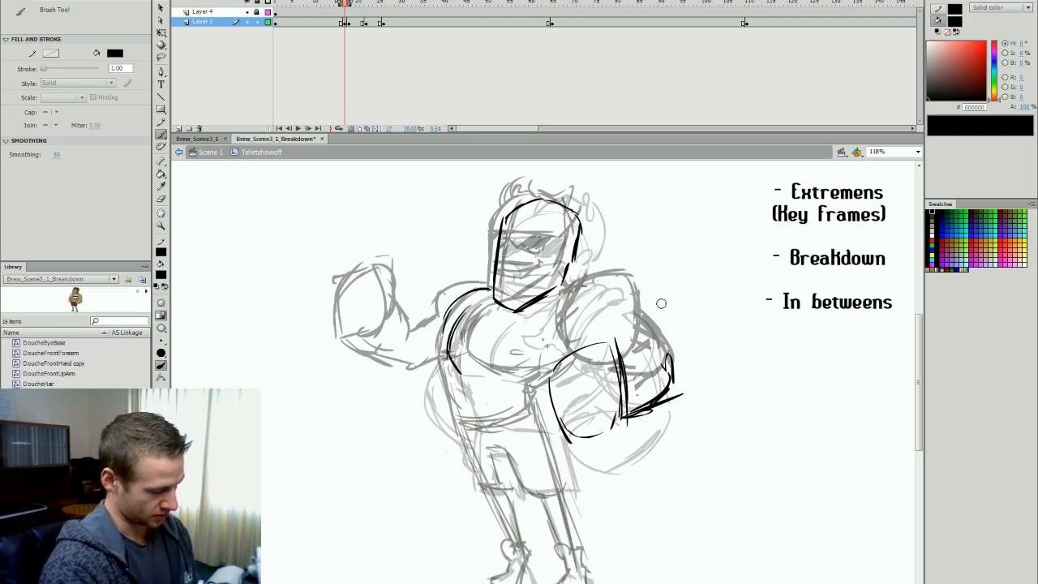
pyautogui.moveTo(528, 385); pyautogui.dragTo(556, 479)
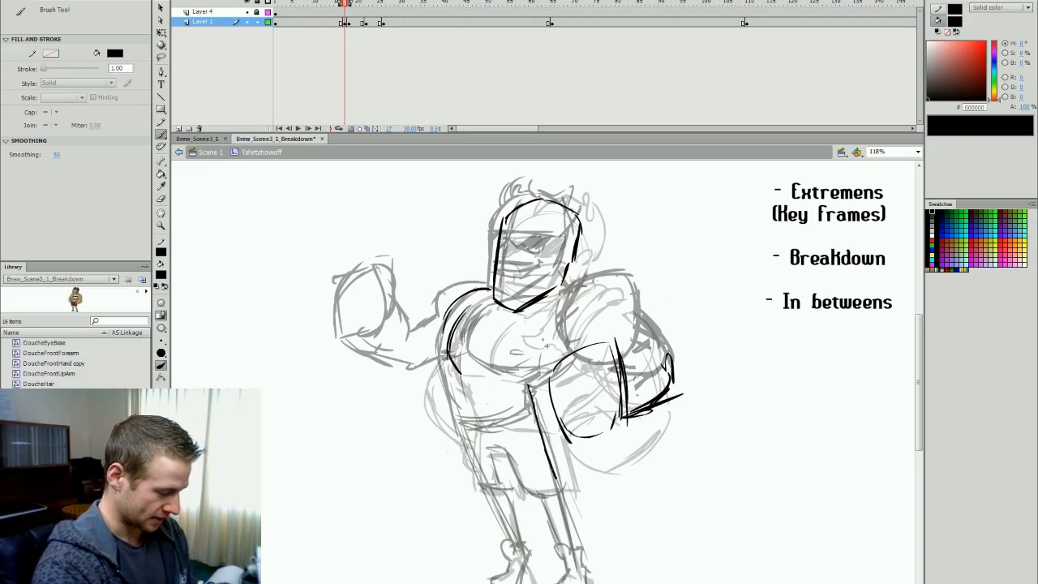
pyautogui.moveTo(531, 393)
pyautogui.mouseDown()
pyautogui.moveTo(560, 488)
pyautogui.moveTo(563, 431)
pyautogui.moveTo(569, 489)
pyautogui.mouseUp()
pyautogui.hotkey('ctrl', 'z')
pyautogui.hotkey('ctrl', 'z')
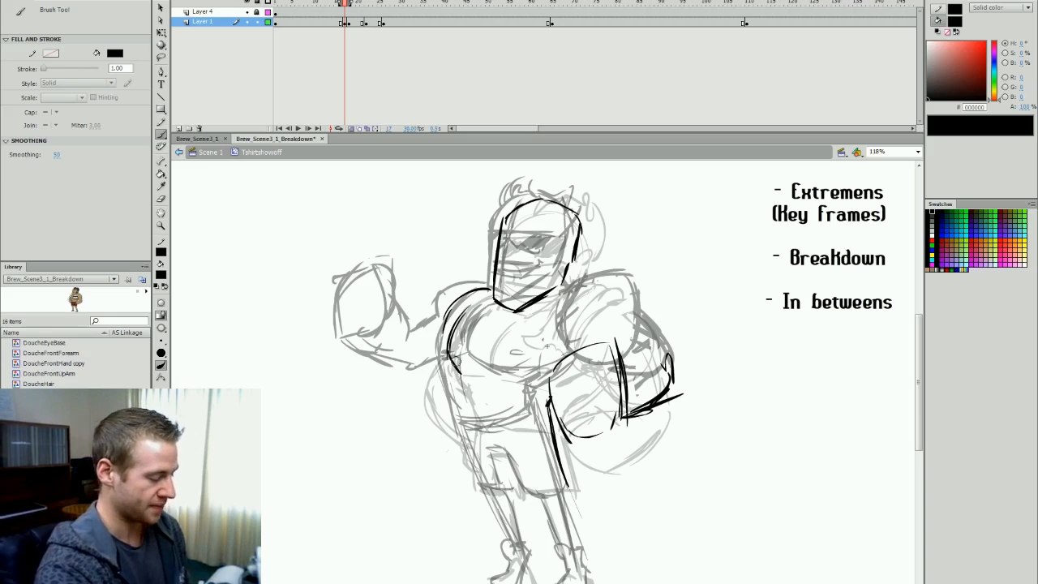
pyautogui.moveTo(454, 357)
pyautogui.mouseDown()
pyautogui.moveTo(490, 490)
pyautogui.moveTo(511, 492)
pyautogui.mouseUp()
pyautogui.moveTo(492, 451)
pyautogui.mouseDown()
pyautogui.moveTo(543, 496)
pyautogui.moveTo(575, 486)
pyautogui.mouseUp()
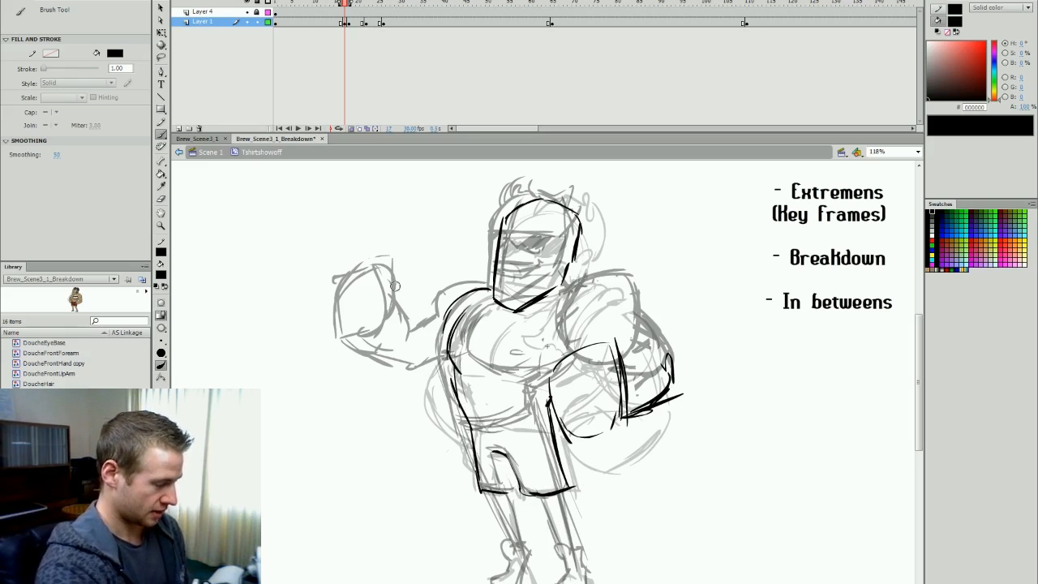
pyautogui.moveTo(383, 373)
pyautogui.mouseDown()
pyautogui.moveTo(417, 438)
pyautogui.moveTo(431, 390)
pyautogui.moveTo(419, 438)
pyautogui.mouseUp()
pyautogui.moveTo(430, 386); pyautogui.dragTo(413, 438)
# Turn off onion skinning and flip between frames 16, 17 and 18 to examine how the in-between links the poses.
pyautogui.click(351, 128)
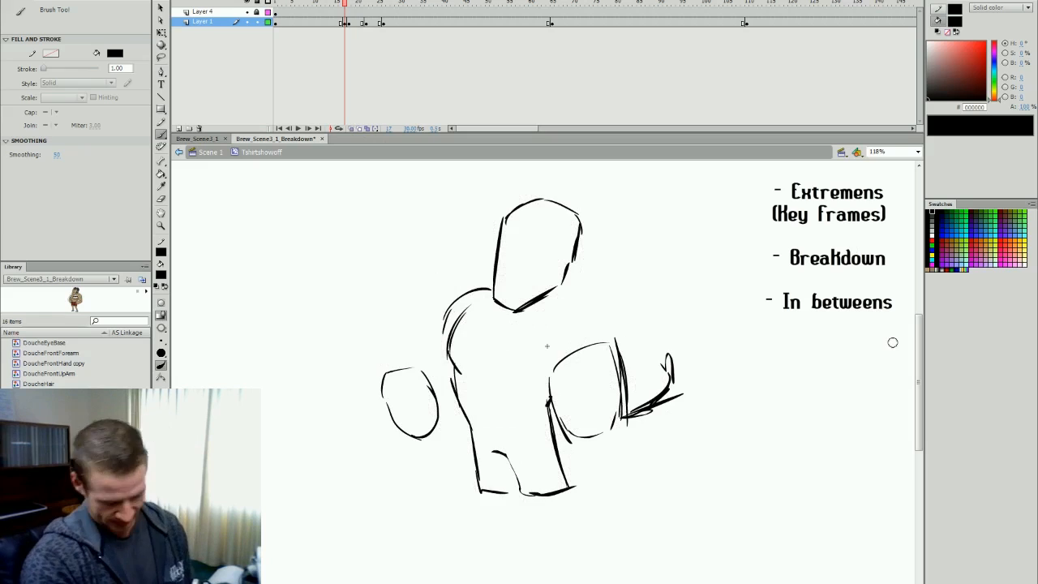
pyautogui.press(',')
pyautogui.press('.')
pyautogui.press(',')
pyautogui.press('.')
pyautogui.press('.')
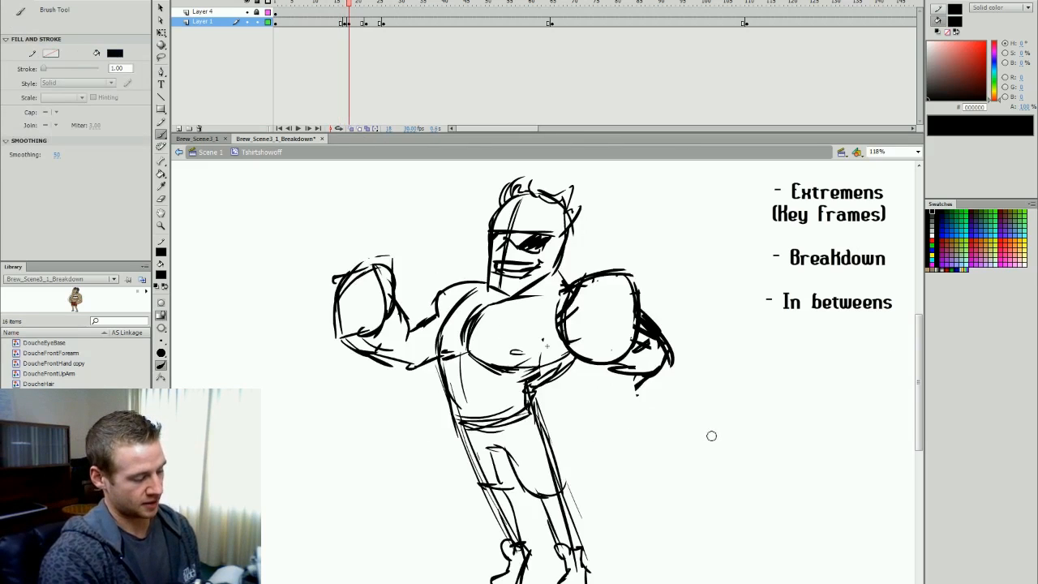
pyautogui.press(',')
pyautogui.press('.')
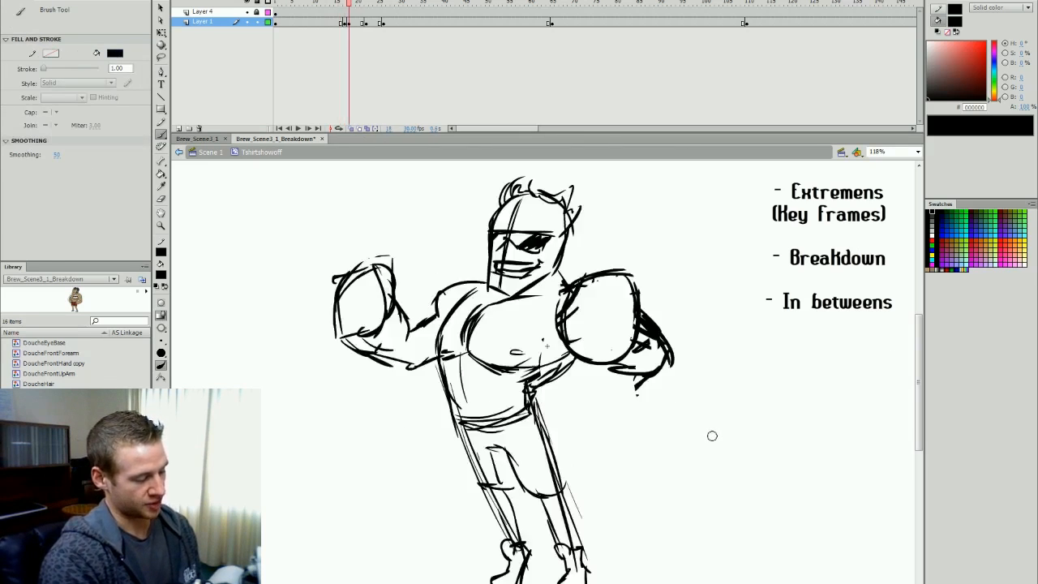
# Remove the rough in-between from frame 17 and delete the stray brush dot beside the breakdown pose.
pyautogui.click(350, 22)
pyautogui.moveTo(349, 22); pyautogui.dragTo(349, 23)
pyautogui.click(700, 308)
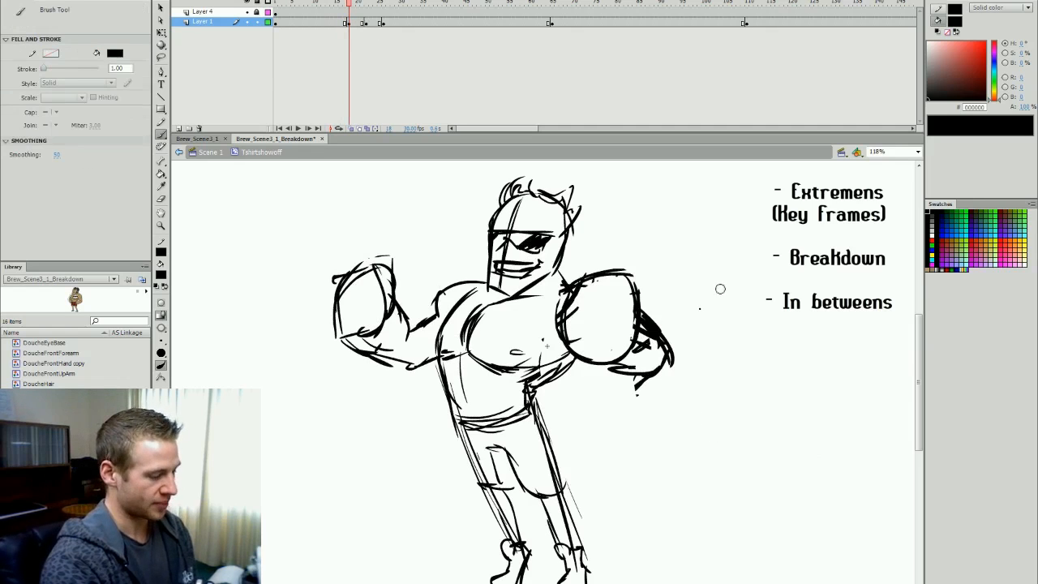
pyautogui.press('q')
pyautogui.click(700, 309)
pyautogui.press('Delete')
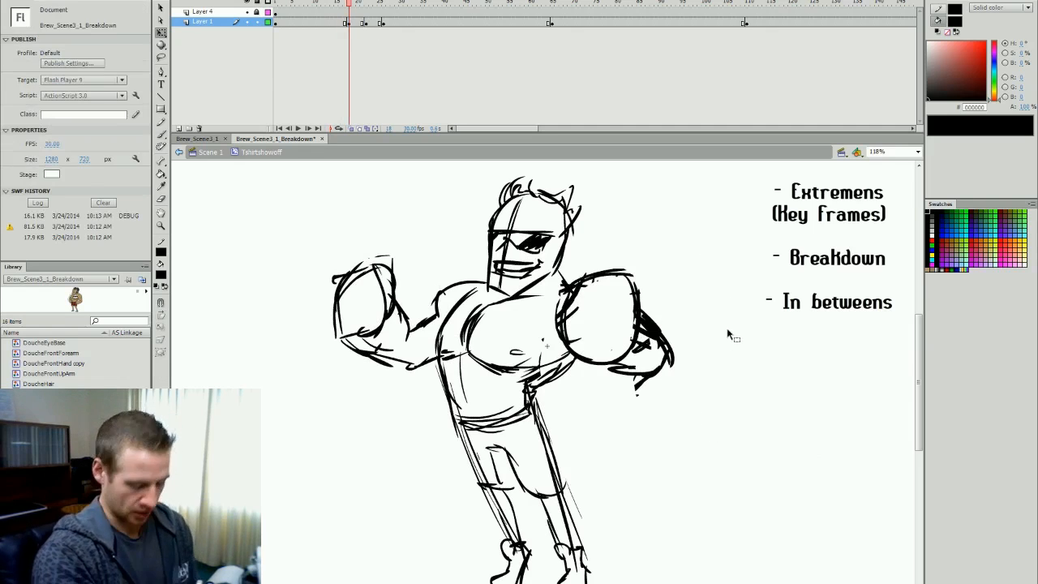
# Recolour the breakdown drawing and the hands-on-hips drawing grey (999999).
pyautogui.press('.')
pyautogui.press('.')
pyautogui.press('.')
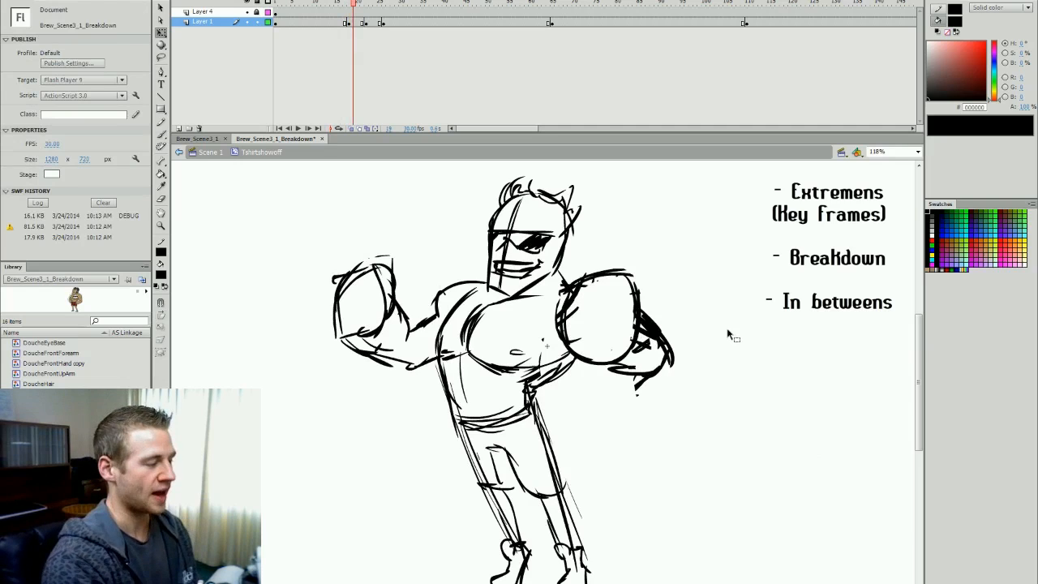
pyautogui.press('k')
pyautogui.click(362, 23)
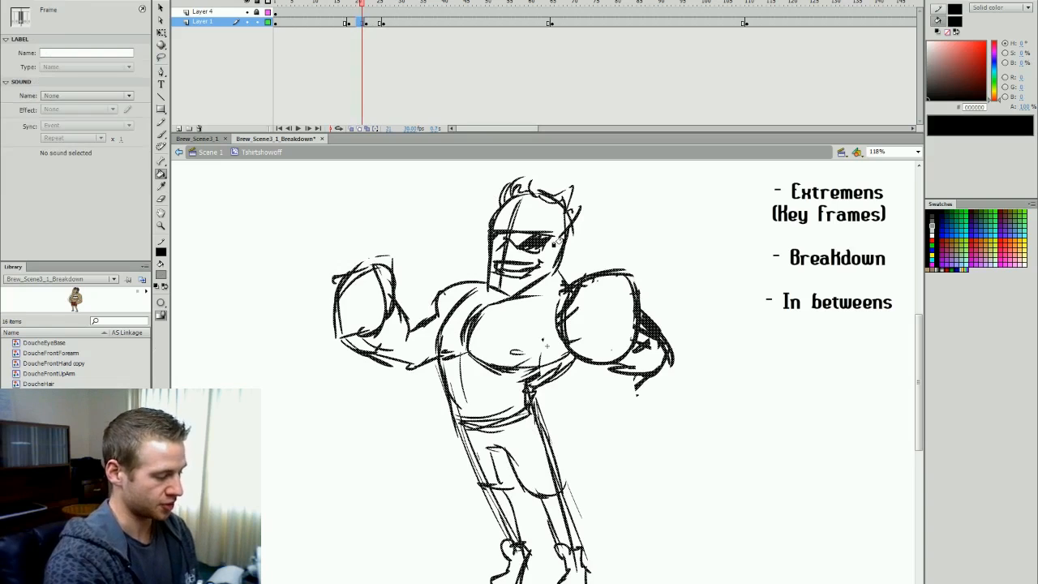
pyautogui.press(',')
pyautogui.press(',')
pyautogui.press(',')
pyautogui.press(',')
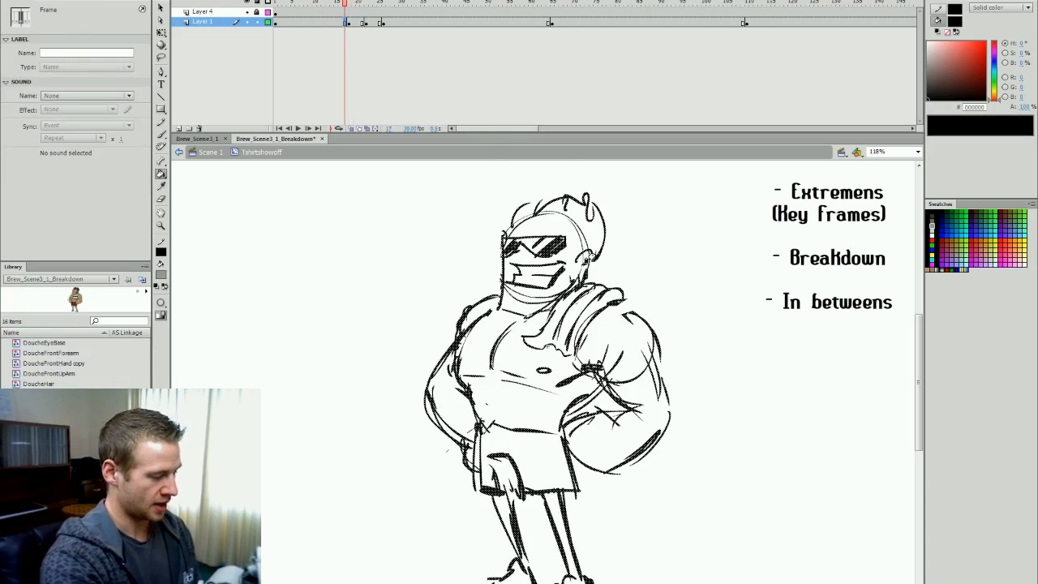
pyautogui.click(586, 260)
pyautogui.press('v')
pyautogui.click(667, 280)
# Step frame by frame from the hands-on-hips pose to the double-biceps pose at frame 26 to check the drawings.
pyautogui.press('.')
pyautogui.press('.')
pyautogui.press('.')
pyautogui.press('.')
pyautogui.press('.')
pyautogui.press('.')
pyautogui.press('.')
pyautogui.press('.')
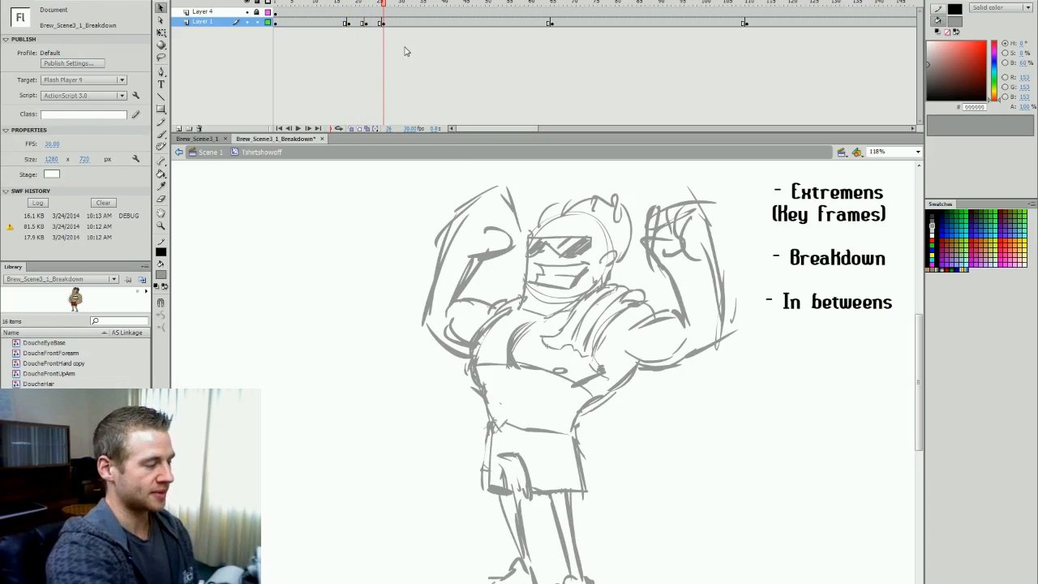
# Replay the movement from the hands-on-hips pose into the double-biceps pose and save the file.
pyautogui.moveTo(372, 3); pyautogui.dragTo(332, 33)
pyautogui.press('Return')
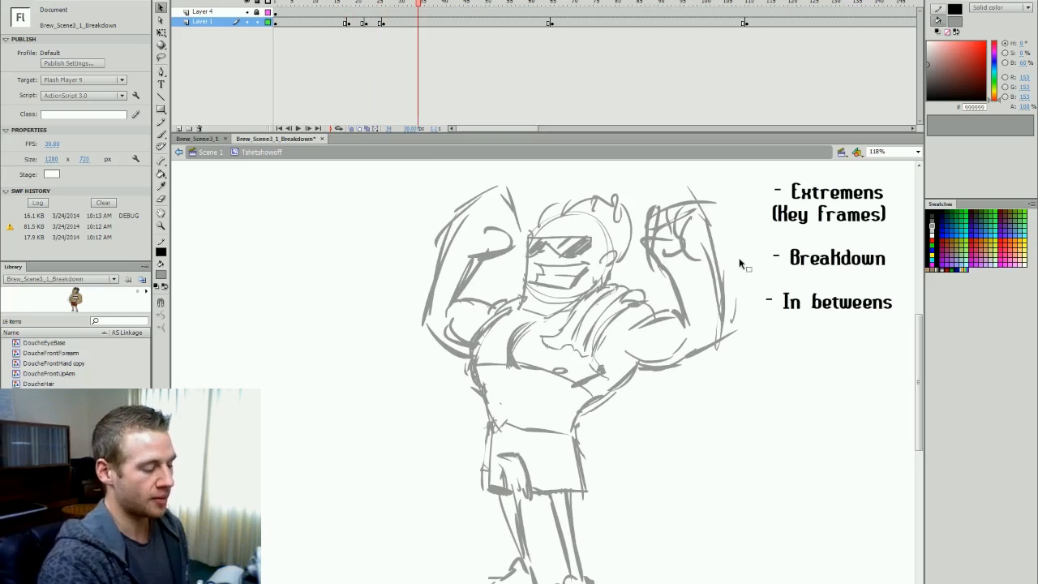
pyautogui.press('q')
pyautogui.hotkey('ctrl', 's')
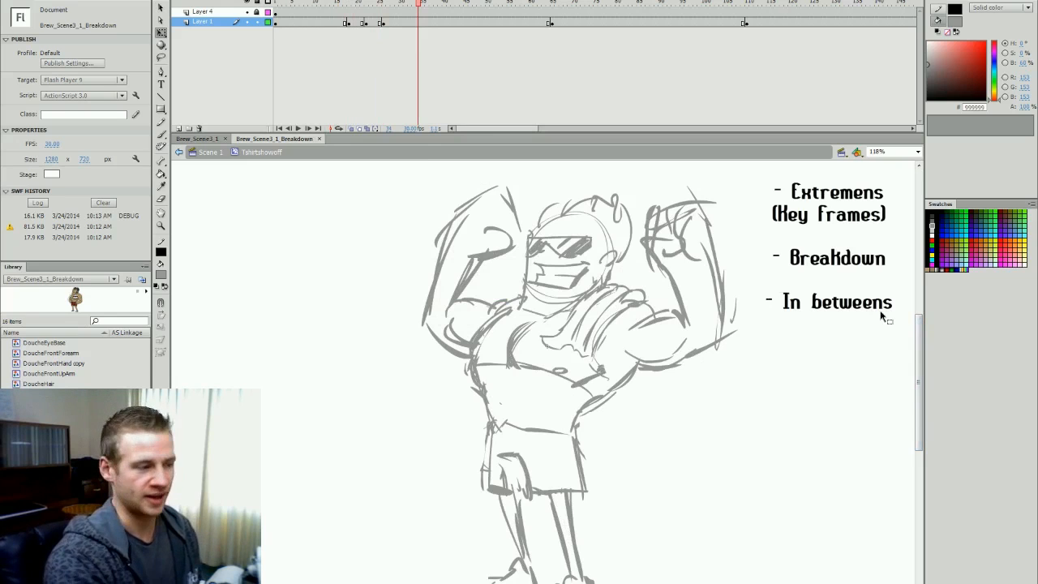
# Scrub the timeline back to the hands-on-hips pose and the breakdown at frame 19 to review both drawings.
pyautogui.moveTo(480, 5); pyautogui.dragTo(354, 49)
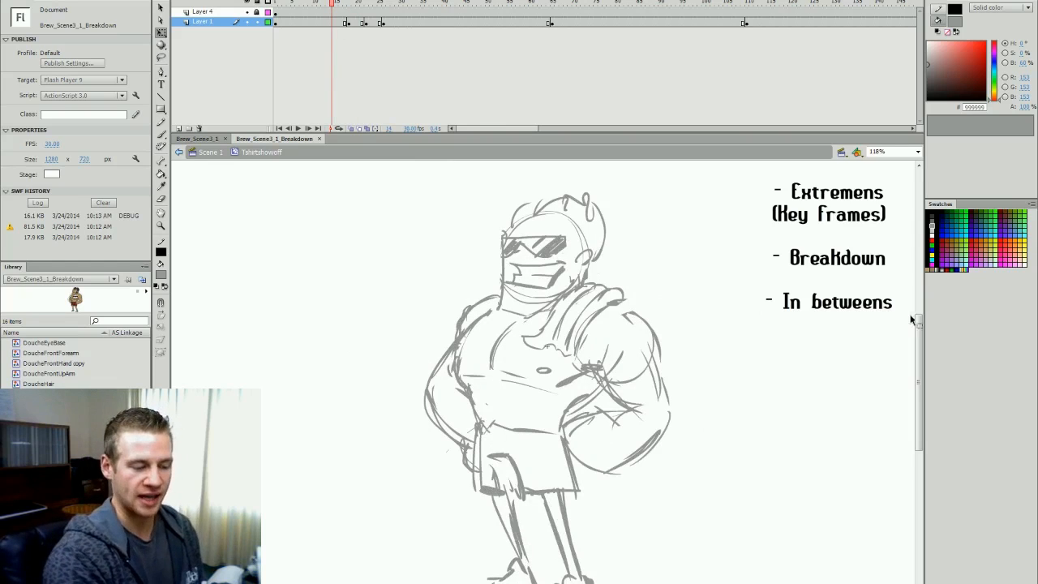
pyautogui.moveTo(917, 317); pyautogui.dragTo(902, 317)
pyautogui.moveTo(357, 5)
pyautogui.mouseDown()
pyautogui.moveTo(323, 32)
pyautogui.moveTo(380, 45)
pyautogui.moveTo(355, 50)
pyautogui.mouseUp()
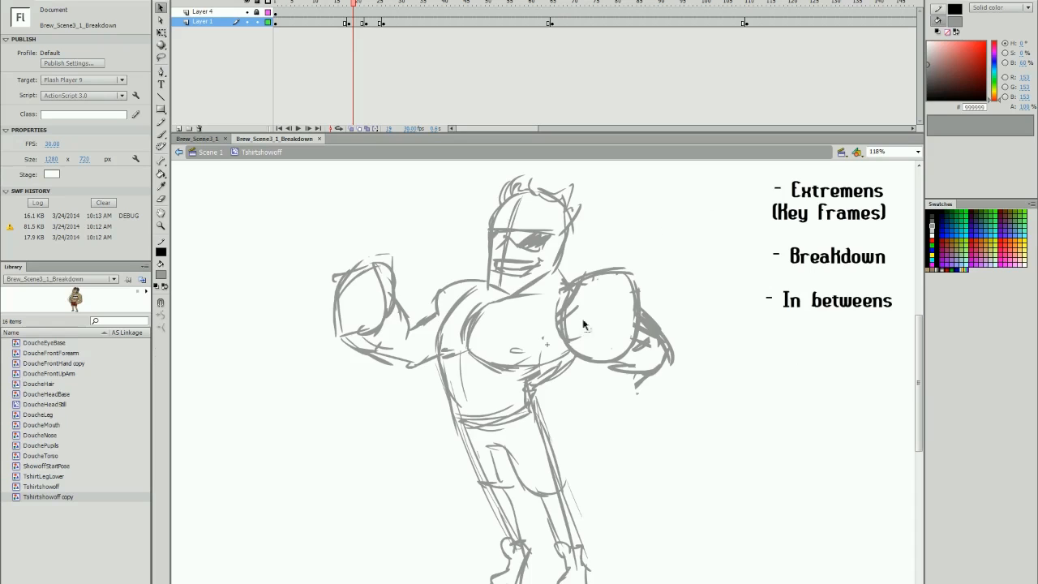
# Insert a blank keyframe at frame 64, between the double-biceps and pointing poses, and turn on onion skinning.
pyautogui.click(549, 4)
pyautogui.press('F7')
pyautogui.click(351, 128)
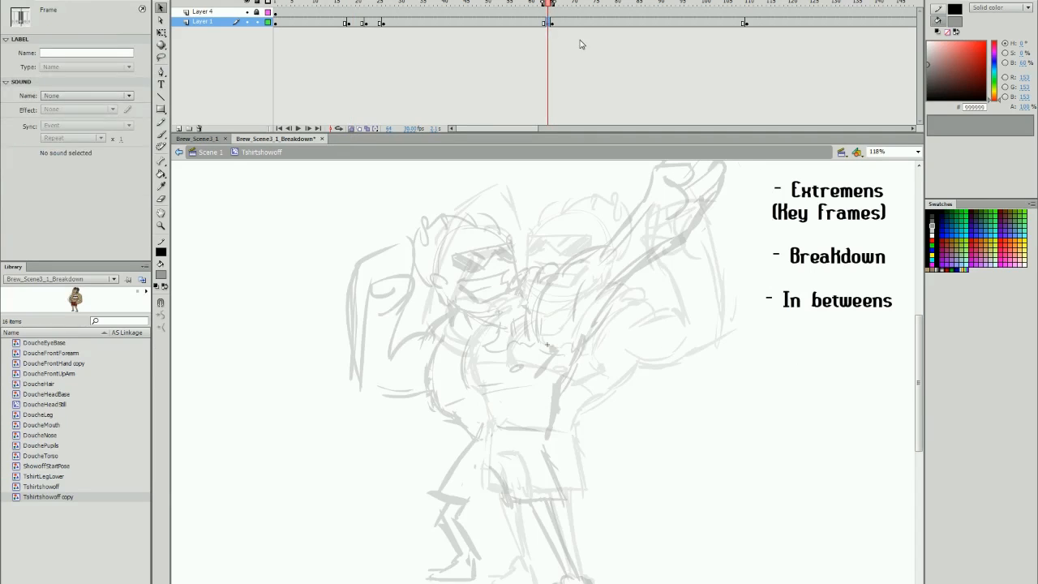
# Add a layer above the drawings and brush red arcs marking the paths of both hands between the two poses.
pyautogui.click(178, 128)
pyautogui.press('b')
pyautogui.click(932, 241)
pyautogui.moveTo(919, 349); pyautogui.dragTo(919, 342)
pyautogui.moveTo(689, 167)
pyautogui.mouseDown()
pyautogui.moveTo(701, 225)
pyautogui.moveTo(671, 180)
pyautogui.moveTo(651, 257)
pyautogui.mouseUp()
pyautogui.hotkey('ctrl', 'z')
pyautogui.moveTo(497, 209); pyautogui.dragTo(347, 305)
# Brush a blue arc for the head's path across the onion-skinned heads and lock the layer holding the arcs.
pyautogui.click(942, 235)
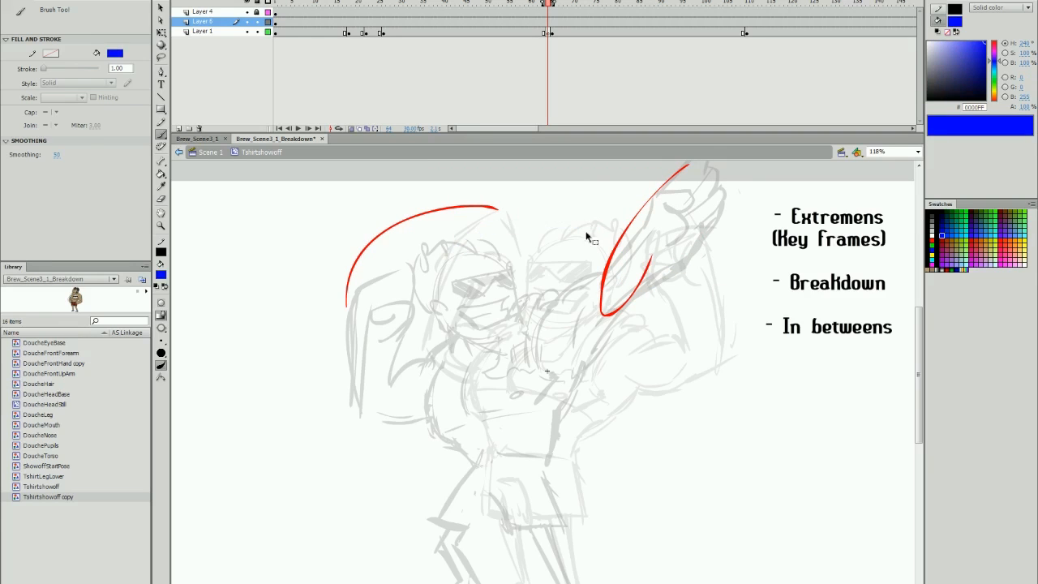
pyautogui.click(548, 31)
pyautogui.moveTo(595, 236)
pyautogui.mouseDown()
pyautogui.moveTo(467, 250)
pyautogui.moveTo(566, 230)
pyautogui.moveTo(503, 310)
pyautogui.mouseUp()
pyautogui.click(932, 225)
pyautogui.click(257, 22)
# Sketch the breakdown's head with its centre line under the blue arc and ovals for both fists along the red arcs.
pyautogui.moveTo(566, 228); pyautogui.dragTo(557, 305)
pyautogui.moveTo(501, 307); pyautogui.dragTo(539, 338)
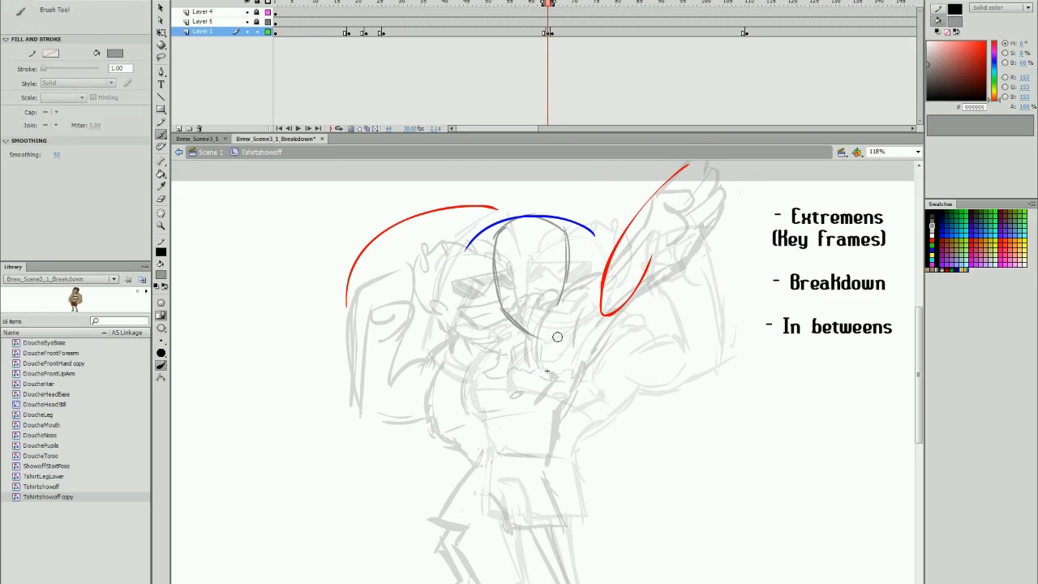
pyautogui.moveTo(566, 219); pyautogui.dragTo(538, 339)
pyautogui.moveTo(494, 231); pyautogui.dragTo(509, 320)
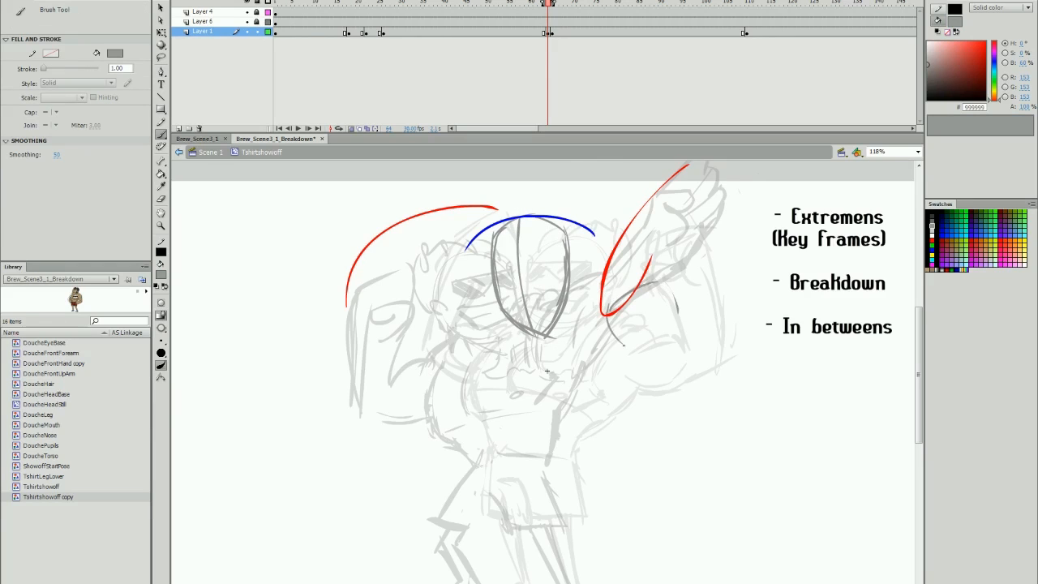
pyautogui.moveTo(414, 221); pyautogui.dragTo(380, 302)
pyautogui.moveTo(359, 272); pyautogui.dragTo(389, 317)
# Unlock the arc layer and nudge the arcs together with the head and fist sketch up about 8 pixels.
pyautogui.moveTo(917, 346); pyautogui.dragTo(919, 366)
pyautogui.click(257, 22)
pyautogui.press('q')
pyautogui.hotkey('ctrl', 'a')
pyautogui.press('Up')
pyautogui.press('Up')
pyautogui.press('Up')
pyautogui.press('Up')
pyautogui.press('Up')
pyautogui.press('Up')
pyautogui.press('Up')
pyautogui.press('Up')
# Sketch the shoulder curve, chest centre line and lower chest line beneath the breakdown's head in grey.
pyautogui.press('b')
pyautogui.moveTo(475, 312); pyautogui.dragTo(468, 381)
pyautogui.moveTo(471, 365); pyautogui.dragTo(572, 358)
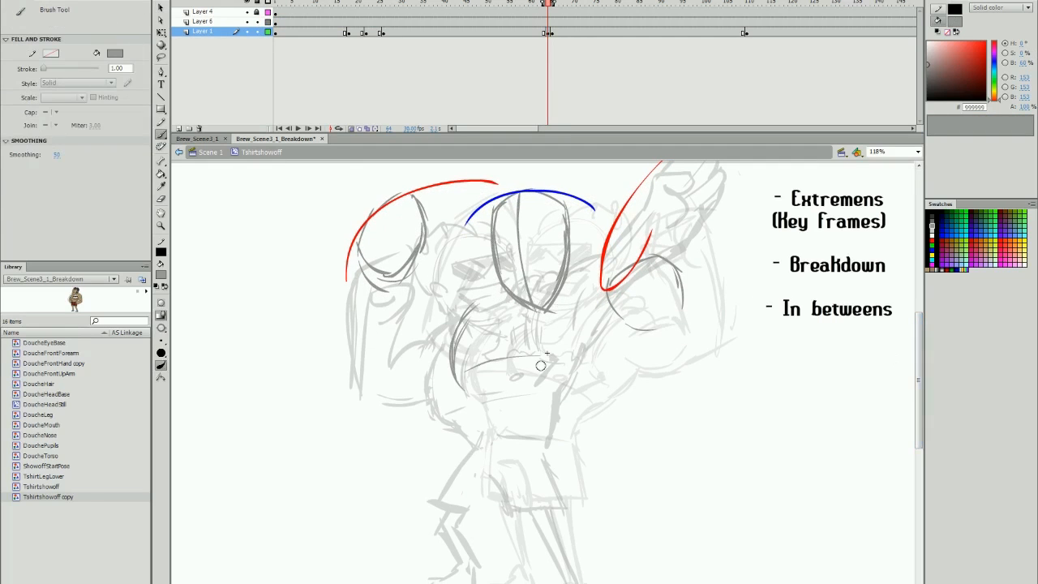
pyautogui.moveTo(519, 313); pyautogui.dragTo(511, 369)
pyautogui.moveTo(568, 312); pyautogui.dragTo(560, 369)
# Sketch the breakdown's shorts, the raised bent leg with its foot, and the straight supporting leg.
pyautogui.moveTo(485, 434)
pyautogui.mouseDown()
pyautogui.moveTo(456, 485)
pyautogui.moveTo(511, 479)
pyautogui.mouseUp()
pyautogui.moveTo(469, 487); pyautogui.dragTo(482, 557)
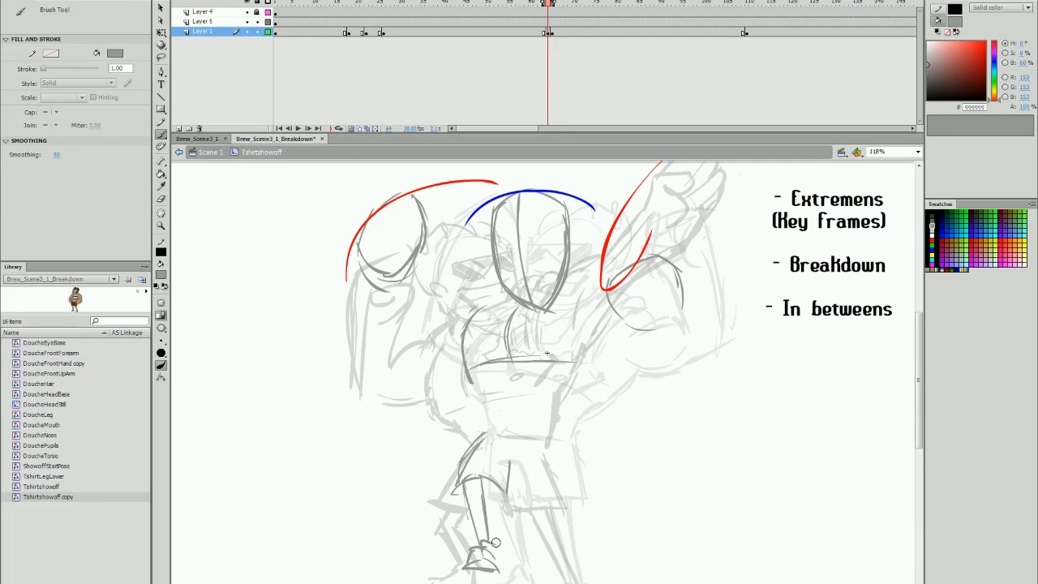
pyautogui.moveTo(486, 432); pyautogui.dragTo(567, 434)
pyautogui.moveTo(560, 430); pyautogui.dragTo(572, 504)
pyautogui.moveTo(513, 458); pyautogui.dragTo(560, 560)
pyautogui.moveTo(540, 507); pyautogui.dragTo(574, 579)
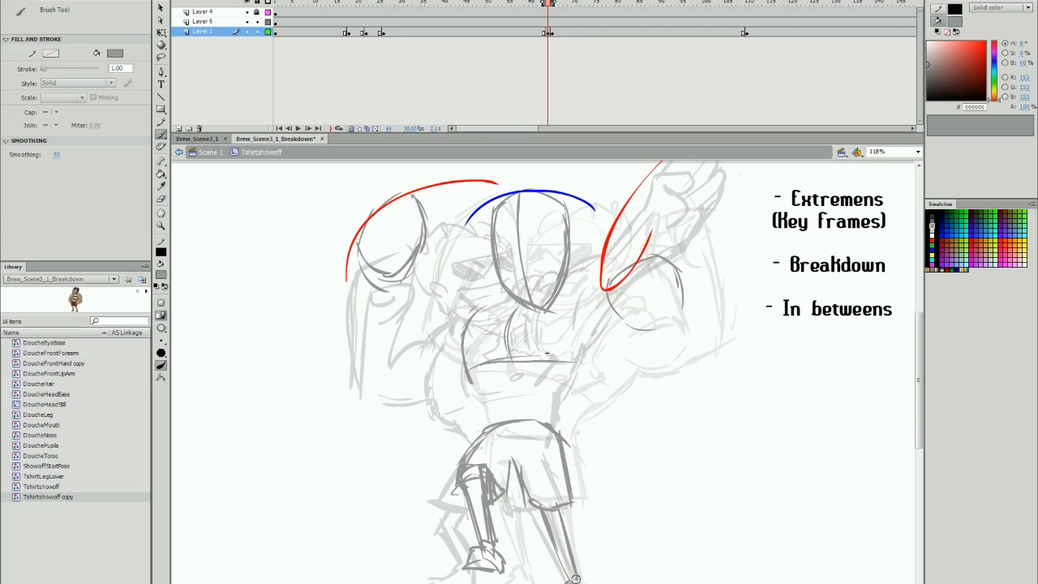
# Connect the chest to the shorts with both waist lines and add the underarm curve and short neck lines.
pyautogui.moveTo(471, 371); pyautogui.dragTo(488, 433)
pyautogui.press(',')
pyautogui.press('.')
pyautogui.moveTo(612, 354); pyautogui.dragTo(567, 410)
pyautogui.moveTo(573, 391); pyautogui.dragTo(561, 436)
pyautogui.moveTo(564, 284); pyautogui.dragTo(560, 303)
pyautogui.moveTo(505, 284); pyautogui.dragTo(497, 301)
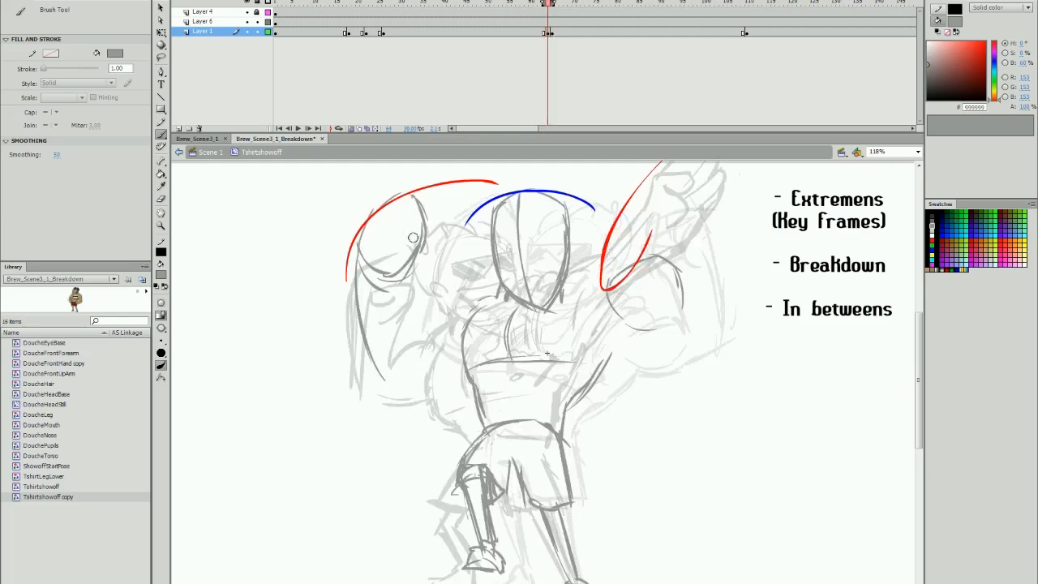
# Sketch the raised arm's forearm and upper arm, linking its fist to the shoulder.
pyautogui.moveTo(420, 248); pyautogui.dragTo(403, 335)
pyautogui.moveTo(387, 247); pyautogui.dragTo(358, 363)
pyautogui.moveTo(498, 284); pyautogui.dragTo(461, 318)
pyautogui.moveTo(391, 365); pyautogui.dragTo(461, 357)
pyautogui.moveTo(412, 334); pyautogui.dragTo(452, 313)
# Add a finger line to the raised arm's fist, lasso the fist and shift it lower onto the forearm.
pyautogui.press('l')
pyautogui.press('b')
pyautogui.moveTo(375, 251); pyautogui.dragTo(390, 275)
pyautogui.press('l')
pyautogui.moveTo(446, 198)
pyautogui.mouseDown()
pyautogui.moveTo(456, 194)
pyautogui.moveTo(415, 181)
pyautogui.mouseUp()
pyautogui.press('q')
pyautogui.moveTo(378, 196); pyautogui.dragTo(373, 220)
pyautogui.click(806, 424)
# Flip between frame 64 and its neighbours to compare the new breakdown with the double-biceps and pointing poses.
pyautogui.press(',')
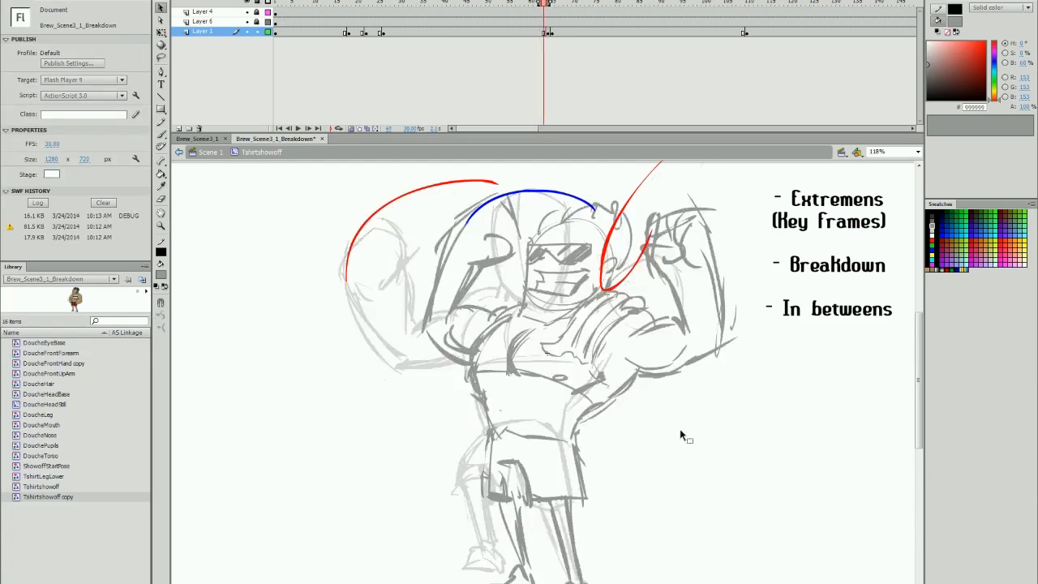
pyautogui.press('.')
pyautogui.press('.')
pyautogui.press(',')
# Draw the fingers on the other fist at the end of its red arc and sketch the bent arm behind it.
pyautogui.press('b')
pyautogui.scroll(1, 665, 389)
pyautogui.press('.')
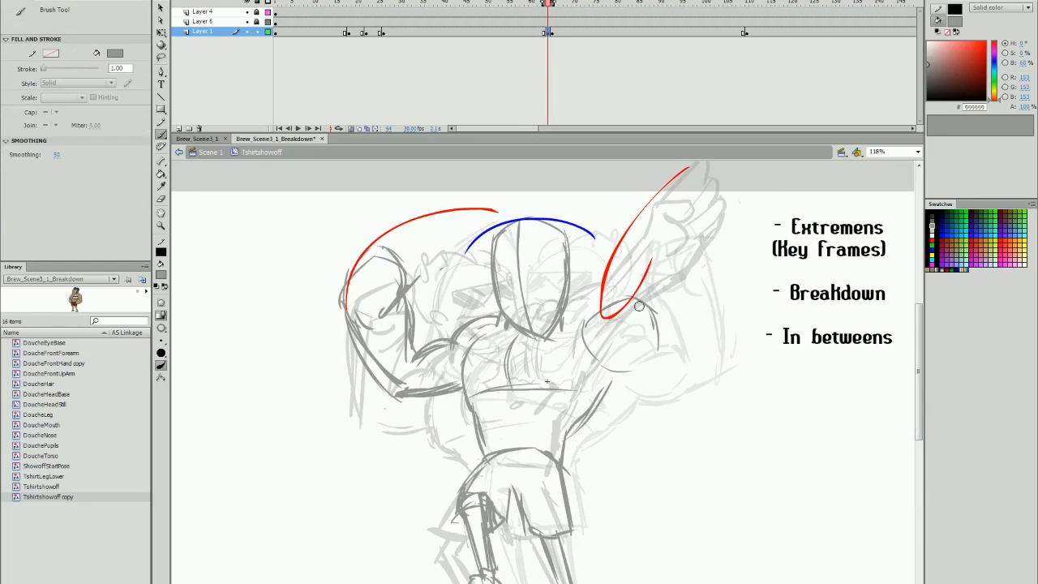
pyautogui.press(',')
pyautogui.press('.')
pyautogui.moveTo(561, 329); pyautogui.dragTo(579, 307)
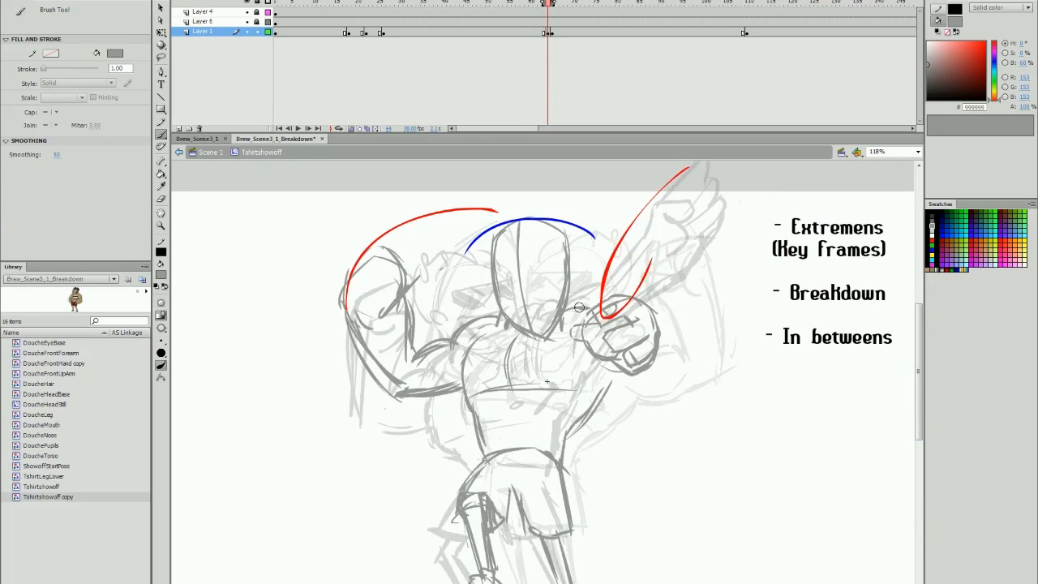
pyautogui.press(',')
pyautogui.press('.')
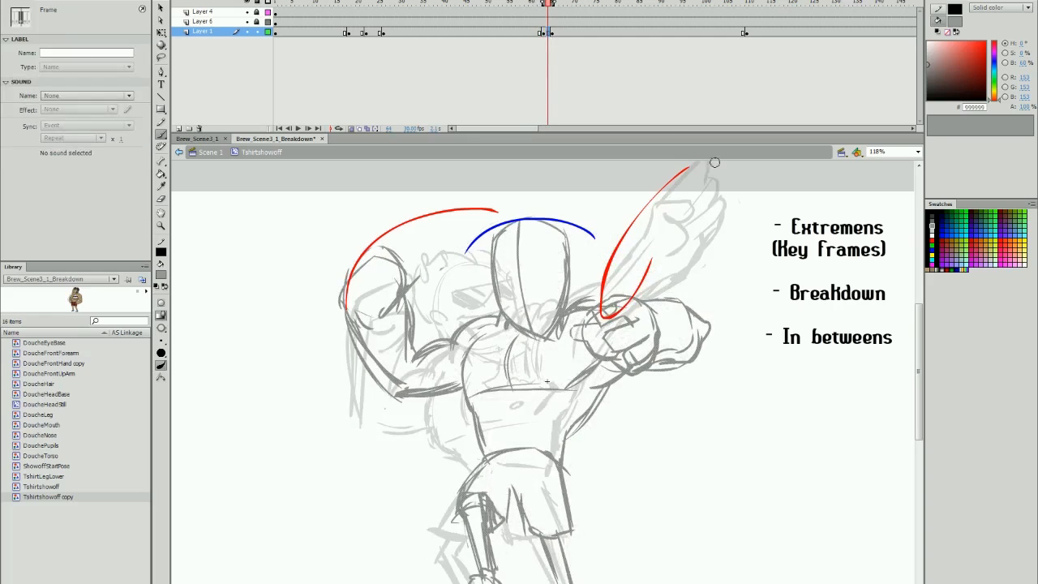
# Sketch the eye line, eyes and face guidelines on the breakdown's head at frame 63 and save the file.
pyautogui.press(',')
pyautogui.hotkey('ctrl', 'z')
pyautogui.moveTo(493, 270); pyautogui.dragTo(561, 264)
pyautogui.moveTo(484, 275); pyautogui.dragTo(496, 289)
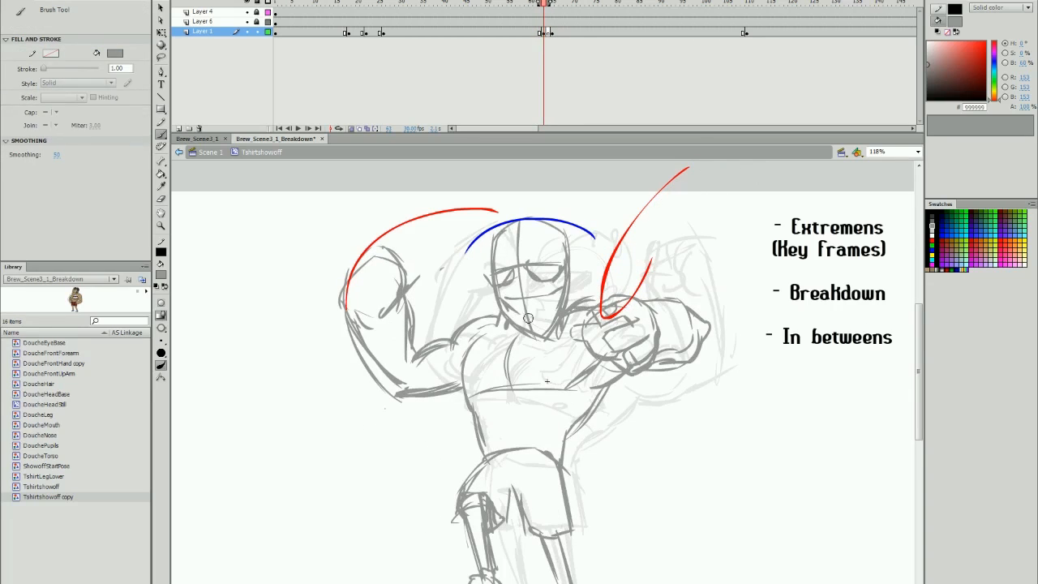
pyautogui.press('.')
pyautogui.press(',')
pyautogui.press(',')
pyautogui.hotkey('ctrl', 's')
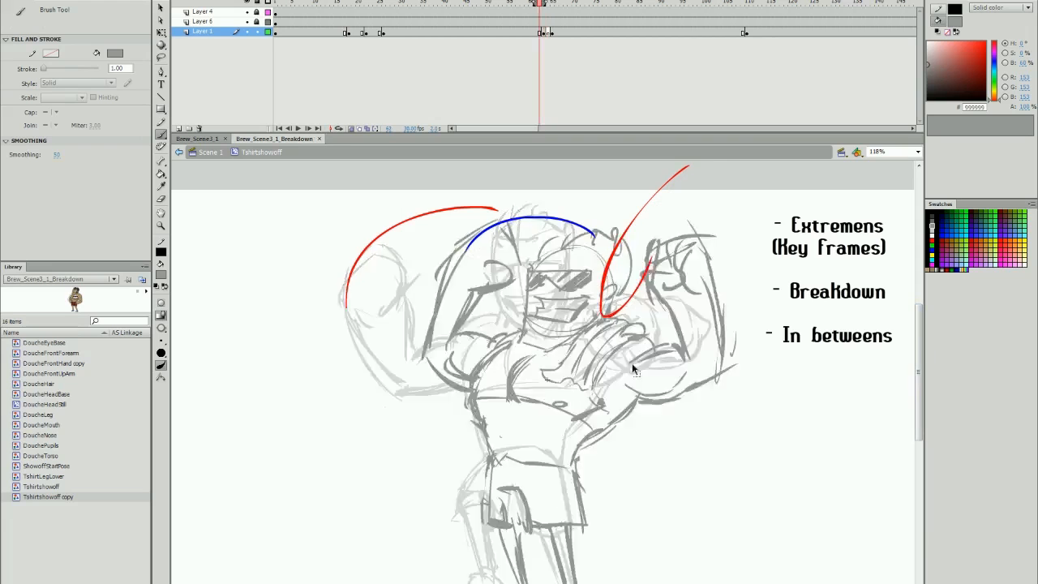
# On frame 64, sketch an open hand on the pointing arm's red arc and nudge it closer to the pointing hand.
pyautogui.press('.')
pyautogui.moveTo(919, 394)
pyautogui.mouseDown()
pyautogui.moveTo(919, 403)
pyautogui.moveTo(919, 394)
pyautogui.mouseUp()
pyautogui.press(',')
pyautogui.press('.')
pyautogui.press('.')
pyautogui.moveTo(575, 278)
pyautogui.mouseDown()
pyautogui.moveTo(595, 230)
pyautogui.moveTo(609, 235)
pyautogui.mouseUp()
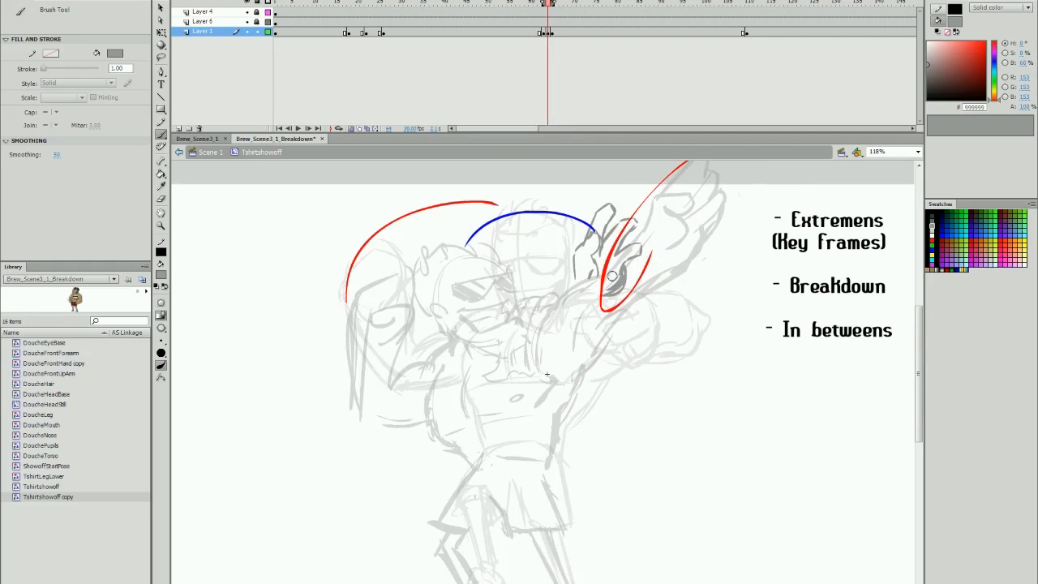
pyautogui.click(547, 32)
pyautogui.press('v')
pyautogui.moveTo(621, 280); pyautogui.dragTo(633, 266)
# Sketch the tilted head at the end of the blue arc on frame 64, with its face guidelines, jaw and eyes.
pyautogui.press('b')
pyautogui.moveTo(483, 228)
pyautogui.mouseDown()
pyautogui.moveTo(505, 223)
pyautogui.moveTo(490, 320)
pyautogui.mouseUp()
pyautogui.moveTo(456, 243); pyautogui.dragTo(535, 333)
pyautogui.moveTo(524, 235); pyautogui.dragTo(537, 314)
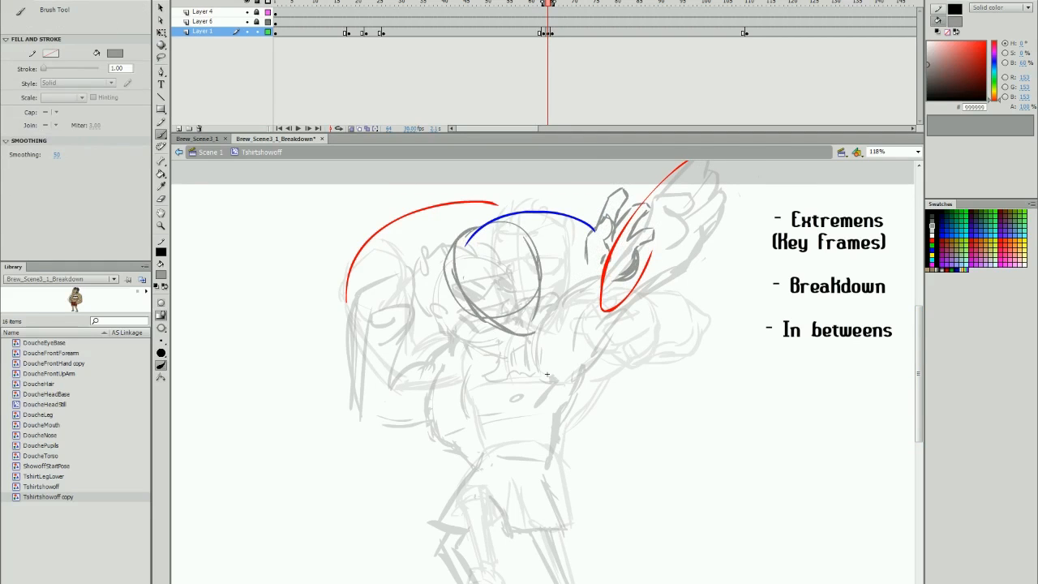
pyautogui.moveTo(492, 224); pyautogui.dragTo(526, 332)
pyautogui.moveTo(529, 258); pyautogui.dragTo(489, 286)
pyautogui.moveTo(919, 373); pyautogui.dragTo(919, 378)
pyautogui.press(',')
pyautogui.press('.')
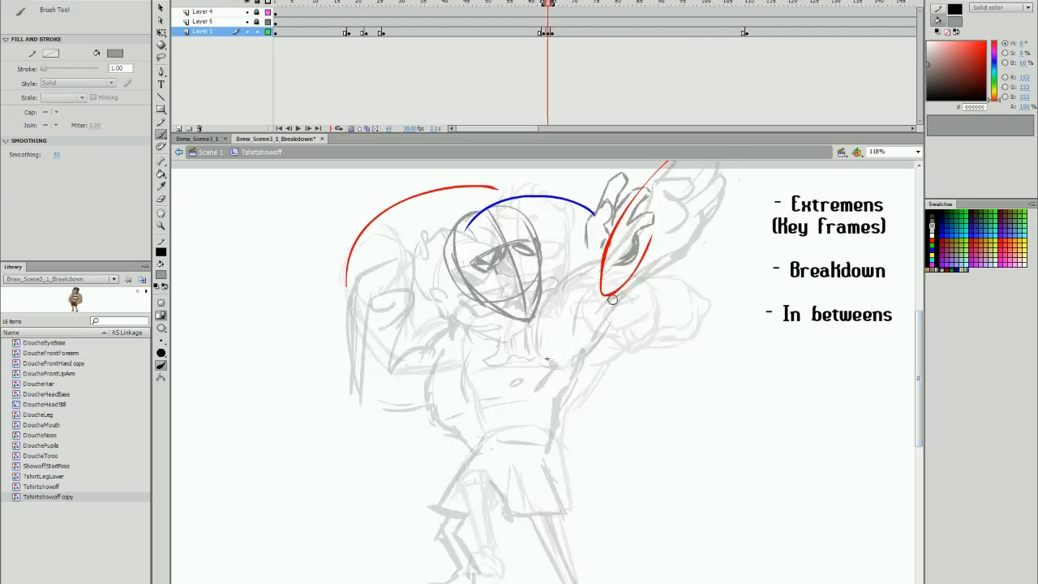
# Return to the breakdown frames, unlock Layer 6 and delete the bent arm's red arc.
pyautogui.press(',')
pyautogui.press(',')
pyautogui.press('v')
pyautogui.click(543, 22)
pyautogui.click(257, 22)
pyautogui.press('Delete')
pyautogui.press('b')
# Redraw the bent arm's arc in red as a wider loop that curves outward and back under, then lock Layer 6.
pyautogui.click(932, 240)
pyautogui.moveTo(346, 286)
pyautogui.mouseDown()
pyautogui.moveTo(497, 189)
pyautogui.moveTo(330, 297)
pyautogui.mouseUp()
pyautogui.click(522, 23)
pyautogui.click(543, 32)
pyautogui.click(203, 22)
pyautogui.hotkey('ctrl', 'z')
pyautogui.press(',')
pyautogui.moveTo(327, 258); pyautogui.dragTo(357, 318)
pyautogui.press('.')
pyautogui.press(',')
pyautogui.moveTo(506, 185)
pyautogui.mouseDown()
pyautogui.moveTo(512, 194)
pyautogui.moveTo(477, 178)
pyautogui.moveTo(395, 190)
pyautogui.mouseUp()
pyautogui.press('Delete')
pyautogui.press('b')
pyautogui.click(543, 33)
pyautogui.click(257, 22)
# Delete the bent arm on frame 63 and sketch a higher raised arm whose fist reaches the new red arc.
pyautogui.press('l')
pyautogui.moveTo(486, 296); pyautogui.dragTo(491, 282)
pyautogui.press('Delete')
pyautogui.press('b')
pyautogui.moveTo(366, 207); pyautogui.dragTo(376, 243)
pyautogui.moveTo(401, 242); pyautogui.dragTo(421, 187)
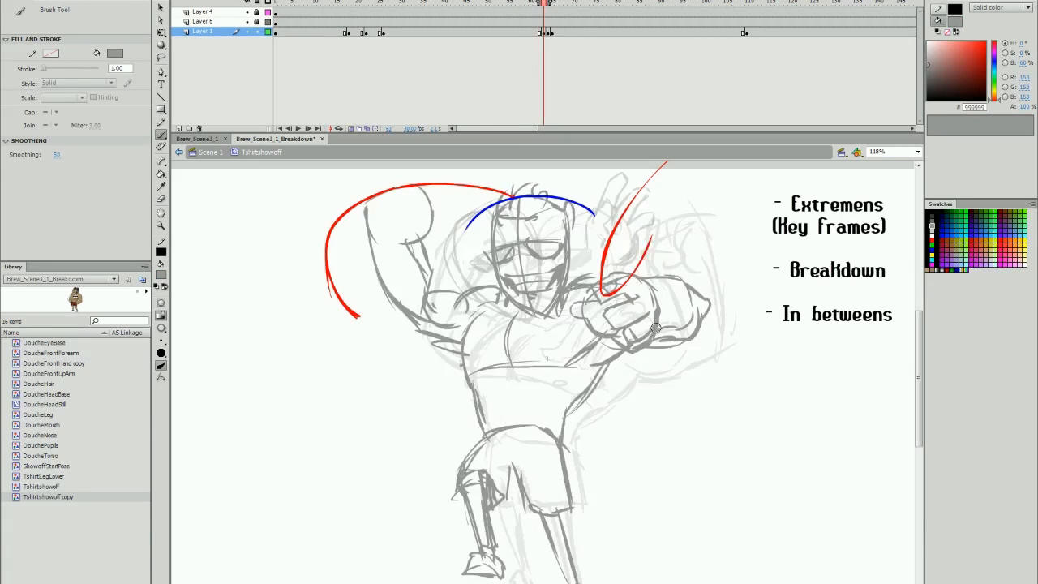
# On frame 64, sketch the bent arm's fist and forearm on the lower part of the red arc.
pyautogui.press('.')
pyautogui.moveTo(317, 269); pyautogui.dragTo(369, 284)
pyautogui.moveTo(352, 316); pyautogui.dragTo(358, 377)
pyautogui.moveTo(318, 274); pyautogui.dragTo(385, 374)
pyautogui.moveTo(365, 278); pyautogui.dragTo(410, 349)
pyautogui.press(',')
pyautogui.press(',')
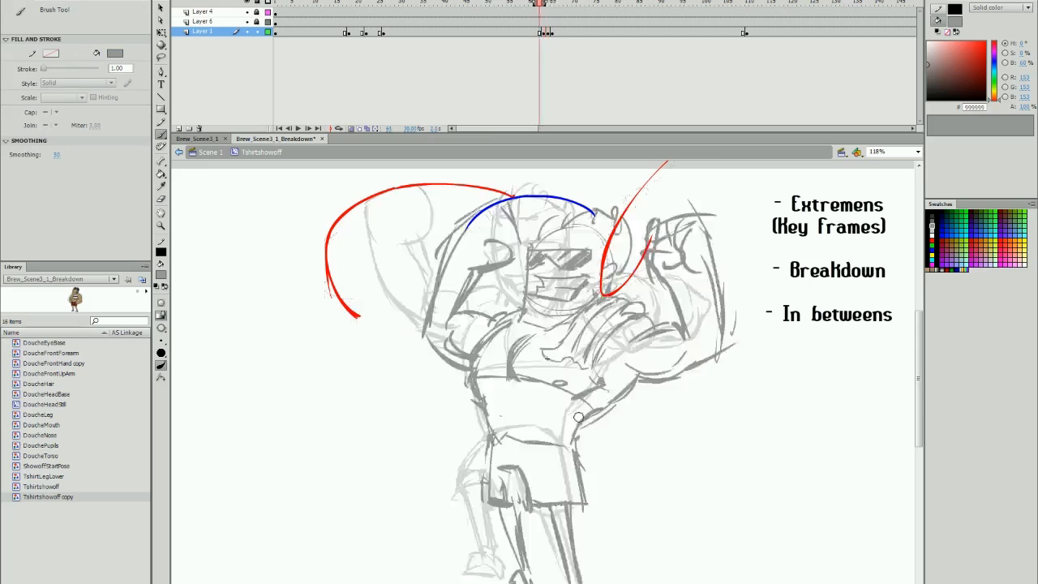
# Sketch the open hand's forearm, the shoulder and torso, and the waistline on frame 64.
pyautogui.press('.')
pyautogui.moveTo(637, 234); pyautogui.dragTo(632, 319)
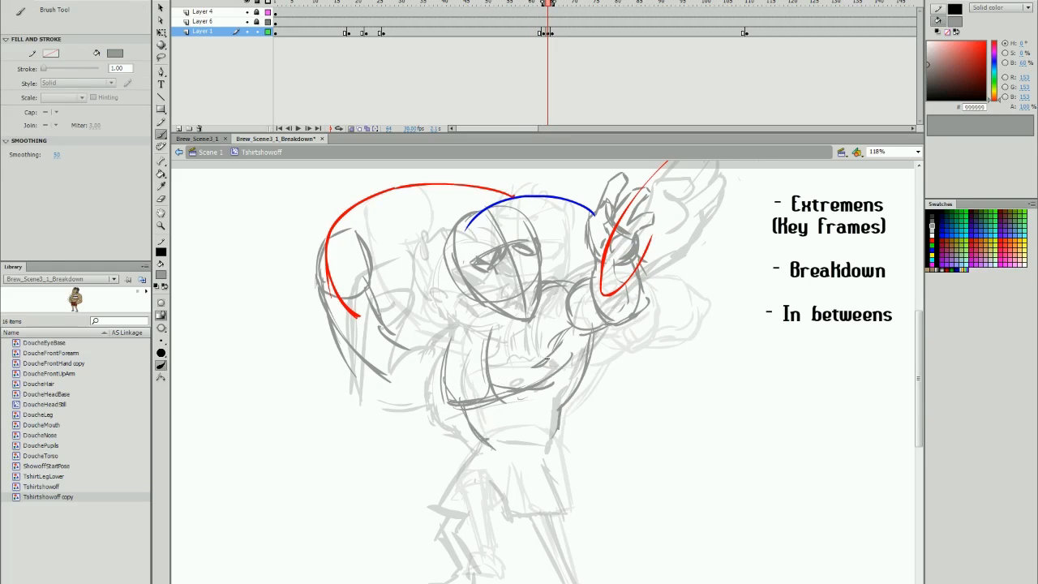
pyautogui.moveTo(486, 436); pyautogui.dragTo(561, 433)
# On frame 63, lasso the lifted lower leg, move it up and redraw the shorts around it.
pyautogui.press(',')
pyautogui.press('.')
pyautogui.press(',')
pyautogui.press('v')
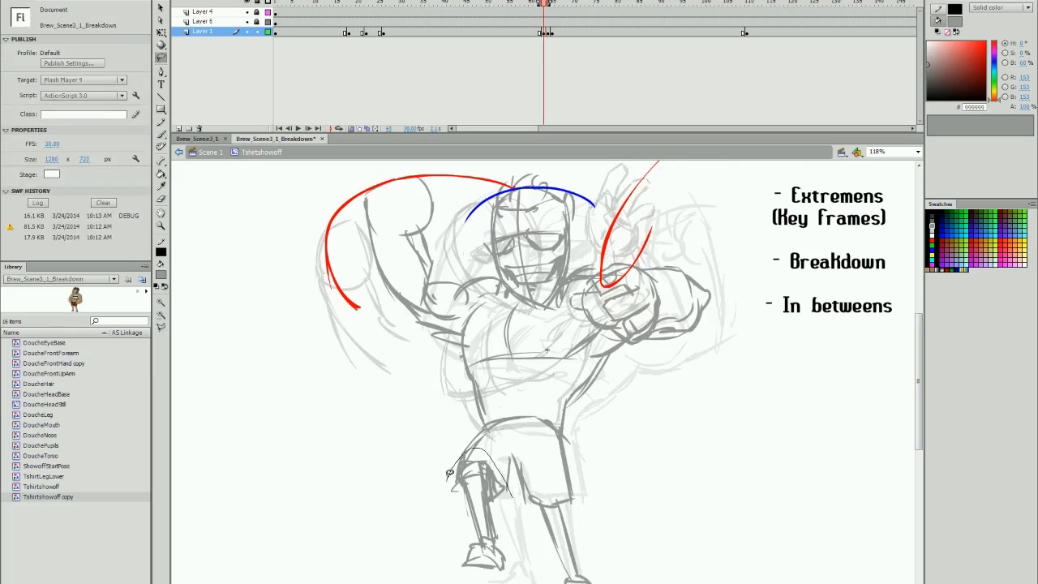
pyautogui.moveTo(488, 519); pyautogui.dragTo(487, 500)
pyautogui.press('b')
pyautogui.moveTo(509, 449); pyautogui.dragTo(533, 447)
# Sketch the stepping foot and shin, the shorts and the straight leg on frame 64.
pyautogui.press('.')
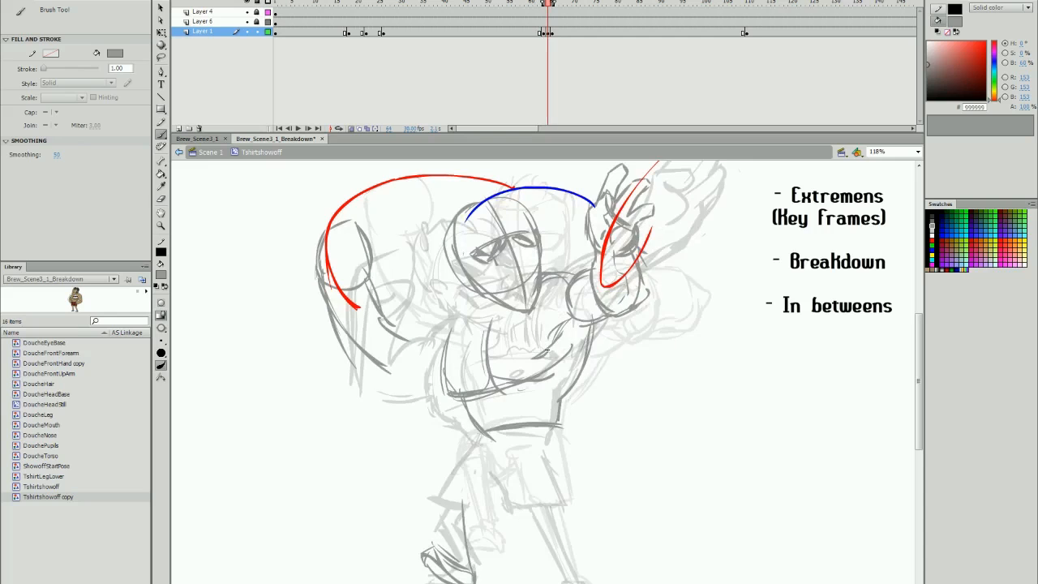
pyautogui.moveTo(445, 496); pyautogui.dragTo(464, 566)
pyautogui.moveTo(465, 495); pyautogui.dragTo(477, 576)
pyautogui.moveTo(482, 433); pyautogui.dragTo(440, 467)
pyautogui.moveTo(513, 464)
pyautogui.mouseDown()
pyautogui.moveTo(477, 512)
pyautogui.moveTo(524, 509)
pyautogui.mouseUp()
pyautogui.moveTo(559, 429); pyautogui.dragTo(587, 582)
pyautogui.press(',')
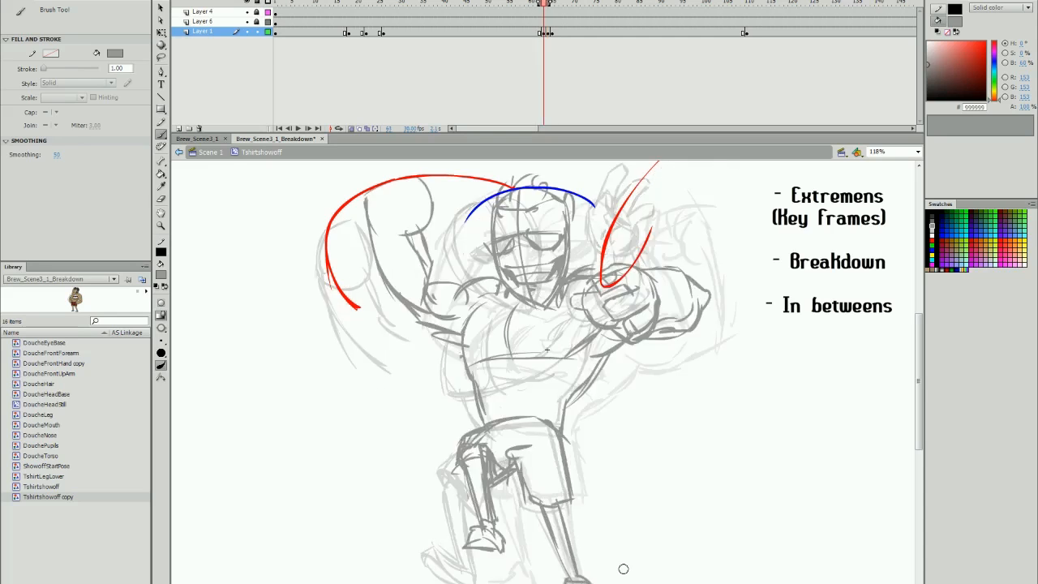
# Remove the stepping leg's rough lines on frame 64 and redraw its shorts hem and lower leg.
pyautogui.press('.')
pyautogui.press('l')
pyautogui.press('Delete')
pyautogui.moveTo(508, 425); pyautogui.dragTo(470, 510)
pyautogui.press('b')
pyautogui.moveTo(460, 494); pyautogui.dragTo(463, 561)
# Sketch the bent arm's forearm and elbow on frame 64 and add an elbow line to the pointing pose.
pyautogui.press('.')
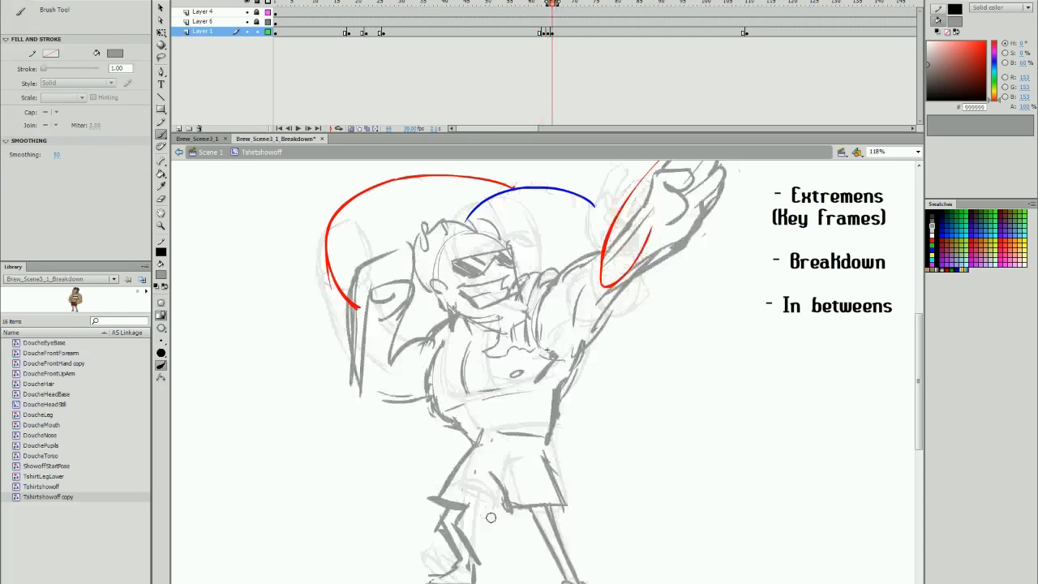
pyautogui.press(',')
pyautogui.moveTo(344, 314); pyautogui.dragTo(418, 355)
pyautogui.moveTo(384, 304)
pyautogui.mouseDown()
pyautogui.moveTo(413, 336)
pyautogui.moveTo(439, 328)
pyautogui.moveTo(429, 375)
pyautogui.mouseUp()
pyautogui.press(',')
pyautogui.press('.')
pyautogui.press('.')
pyautogui.moveTo(362, 370); pyautogui.dragTo(403, 403)
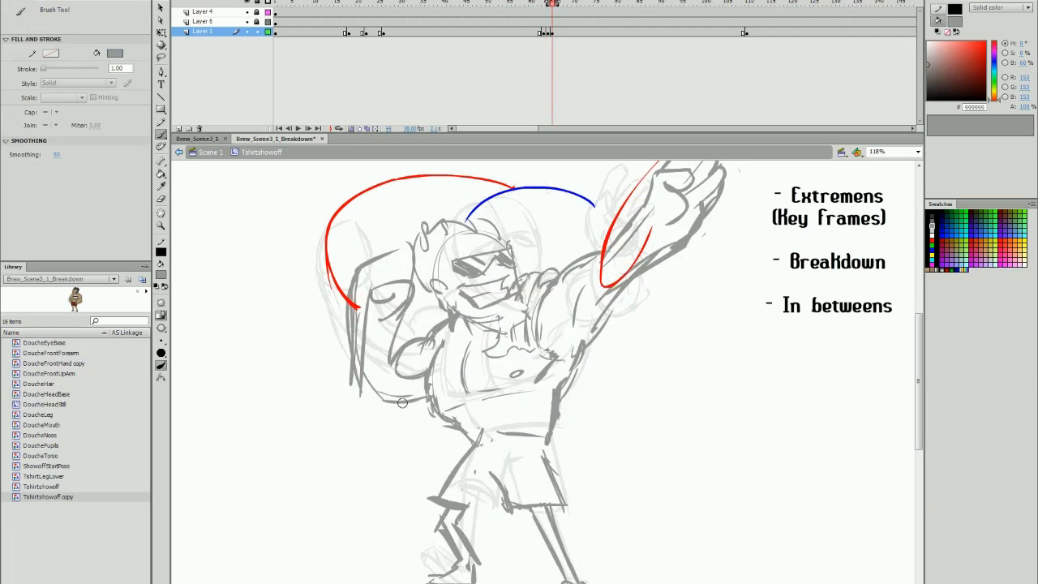
# Lasso the bent arm's forearm on frame 64 and adjust its position with Free Transform.
pyautogui.press(',')
pyautogui.press('l')
pyautogui.moveTo(380, 302); pyautogui.dragTo(389, 357)
pyautogui.press('q')
pyautogui.moveTo(389, 276); pyautogui.dragTo(398, 289)
pyautogui.press('b')
# Turn off onion skinning, space the breakdown keyframes further apart on Layer 1 and play the animation.
pyautogui.click(352, 129)
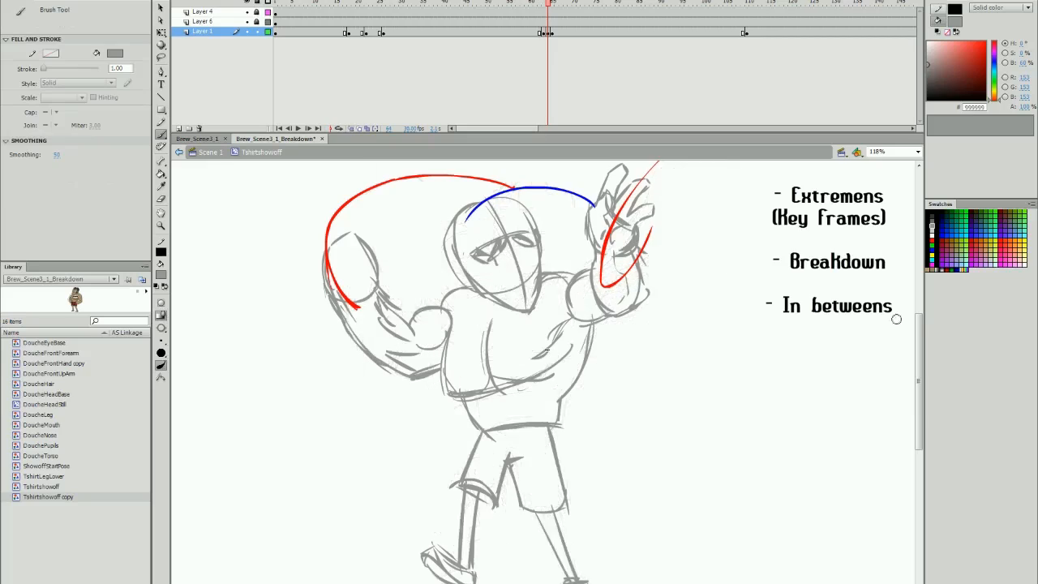
pyautogui.moveTo(918, 439); pyautogui.dragTo(918, 436)
pyautogui.click(547, 33)
pyautogui.moveTo(543, 33); pyautogui.dragTo(566, 32)
pyautogui.press('Return')
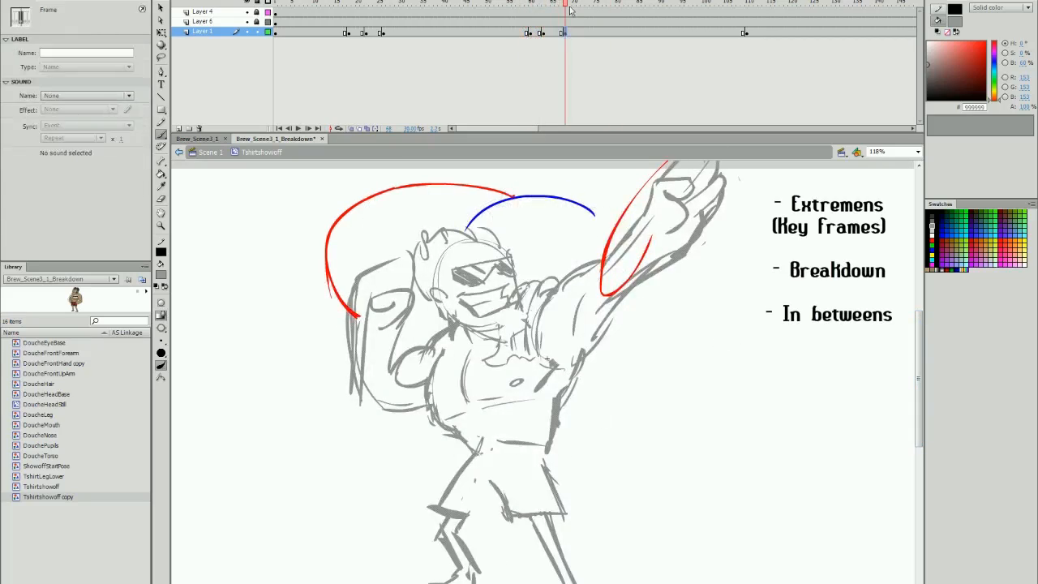
pyautogui.press('Return')
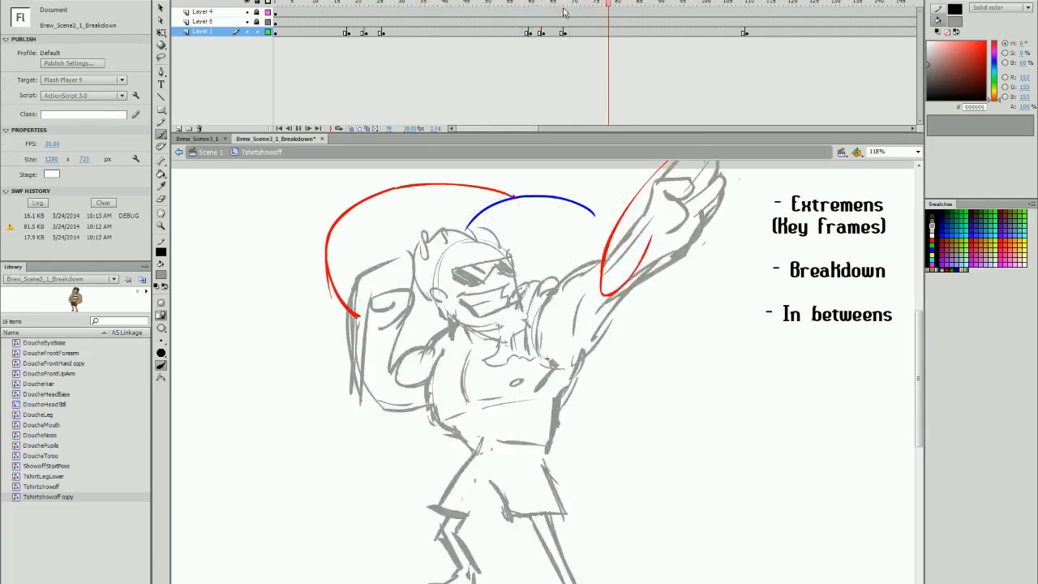
# Insert keyframes on Layer 6 to time the arcs with the poses and play the animation.
pyautogui.moveTo(510, 130); pyautogui.dragTo(524, 130)
pyautogui.click(409, 22)
pyautogui.press('F6')
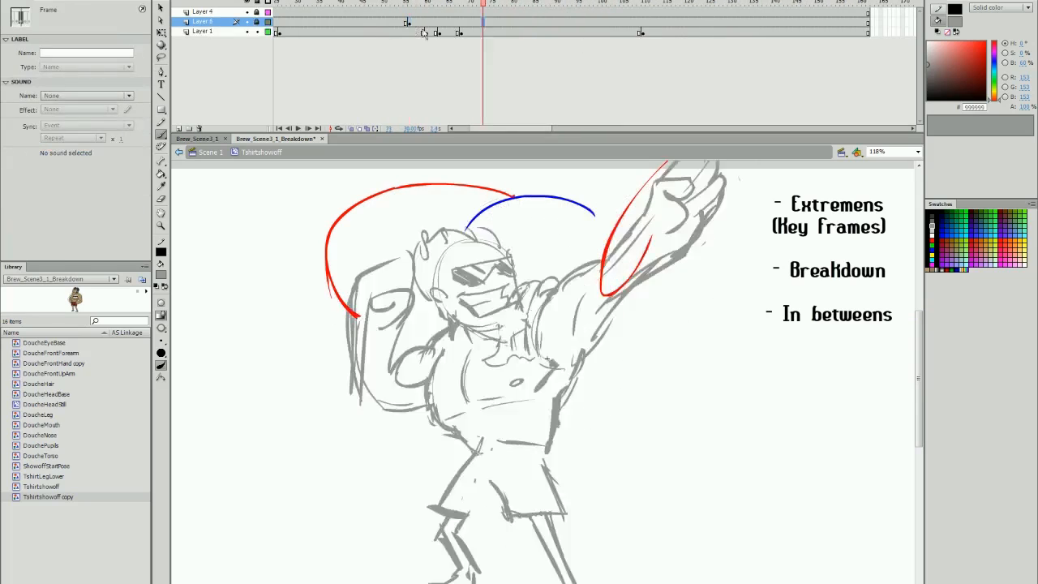
pyautogui.press('Return')
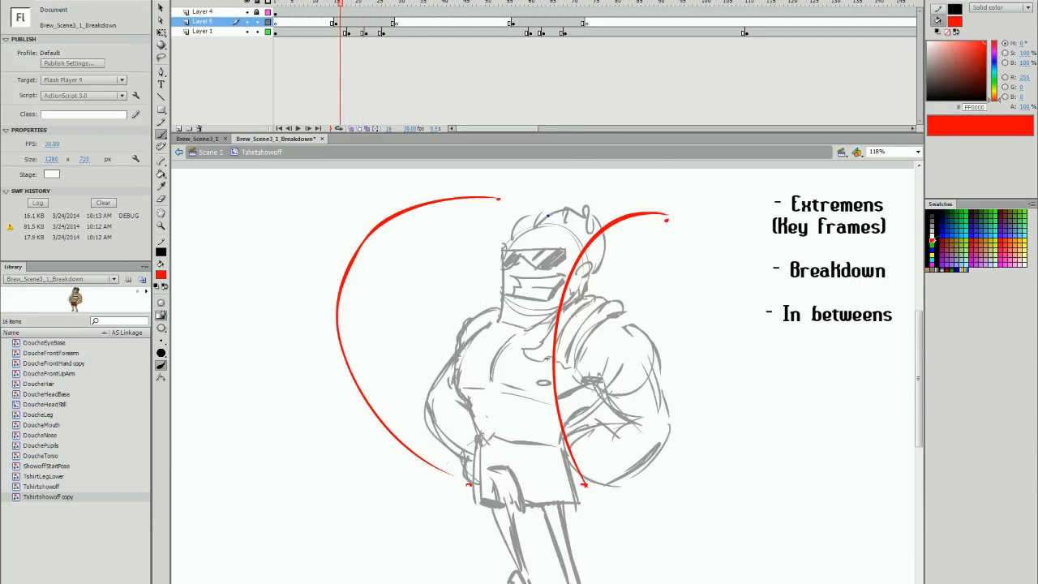
# For the first movement, draw arrowheads on the blue head arc and on the red hand arc.
pyautogui.click(346, 4)
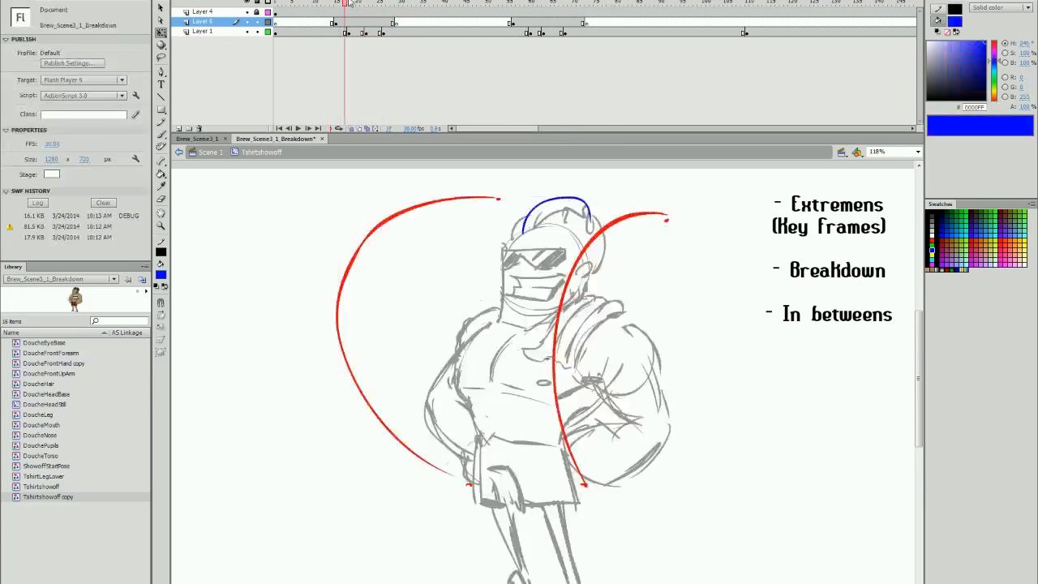
pyautogui.press('b')
pyautogui.moveTo(586, 217); pyautogui.dragTo(594, 225)
pyautogui.click(932, 241)
pyautogui.moveTo(653, 213); pyautogui.dragTo(665, 207)
# On the second movement's arcs, add filled red arrowheads for both hands and a blue one for the head, then play.
pyautogui.click(521, 4)
pyautogui.moveTo(503, 186); pyautogui.dragTo(512, 197)
pyautogui.press('k')
pyautogui.click(502, 193)
pyautogui.press('b')
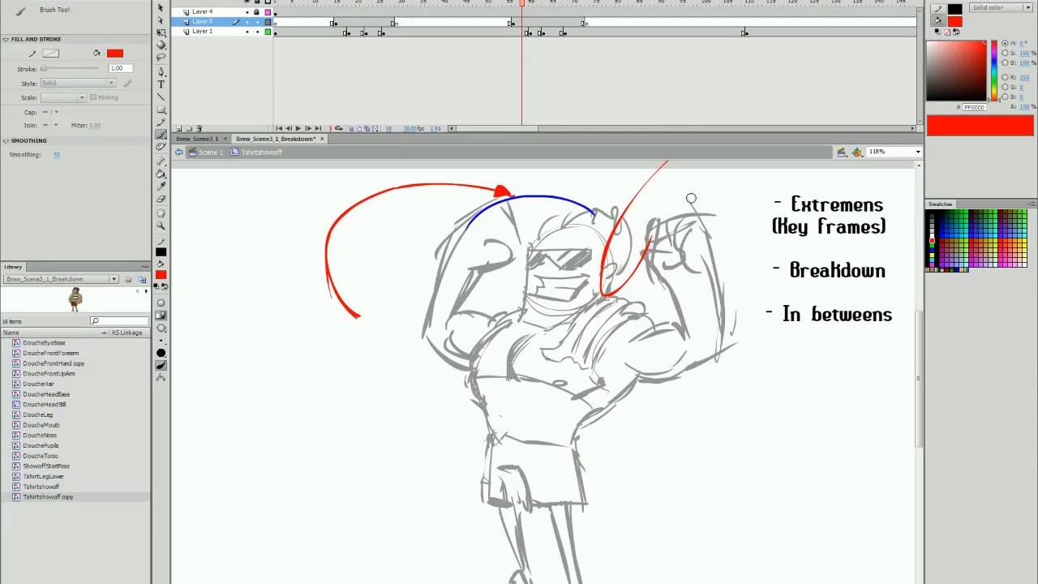
pyautogui.scroll(2, 742, 195)
pyautogui.moveTo(672, 175); pyautogui.dragTo(690, 169)
pyautogui.press('i')
pyautogui.click(467, 252)
pyautogui.press('b')
pyautogui.moveTo(460, 247); pyautogui.dragTo(464, 266)
pyautogui.press('Return')
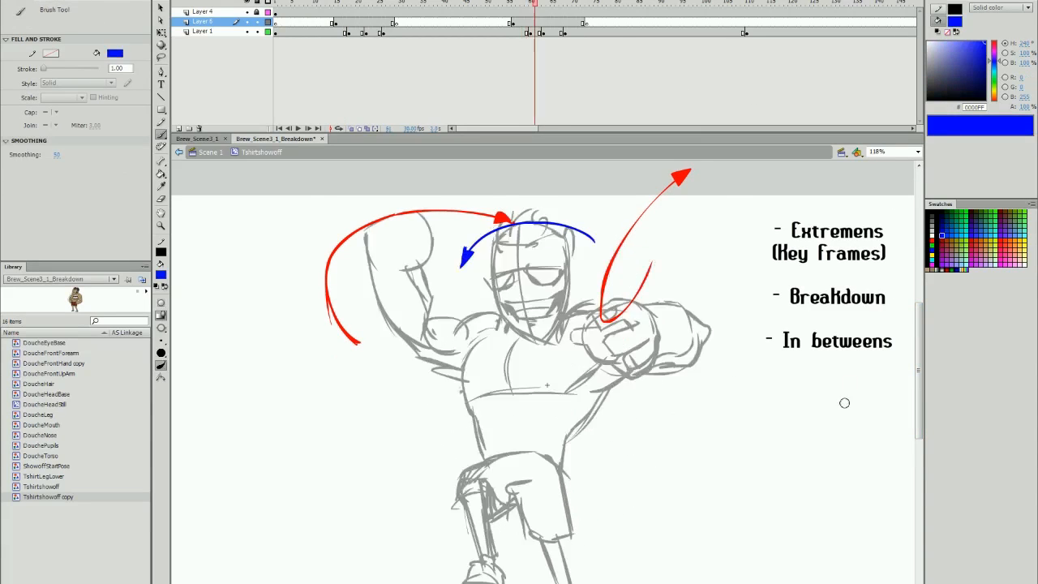
# Insert blank keyframes on Layer 6 and Layer 1 between the pointing pose and the following pose, with onion skinning on.
pyautogui.click(648, 22)
pyautogui.press('F7')
pyautogui.click(650, 24)
pyautogui.click(648, 32)
pyautogui.press('F7')
pyautogui.click(351, 128)
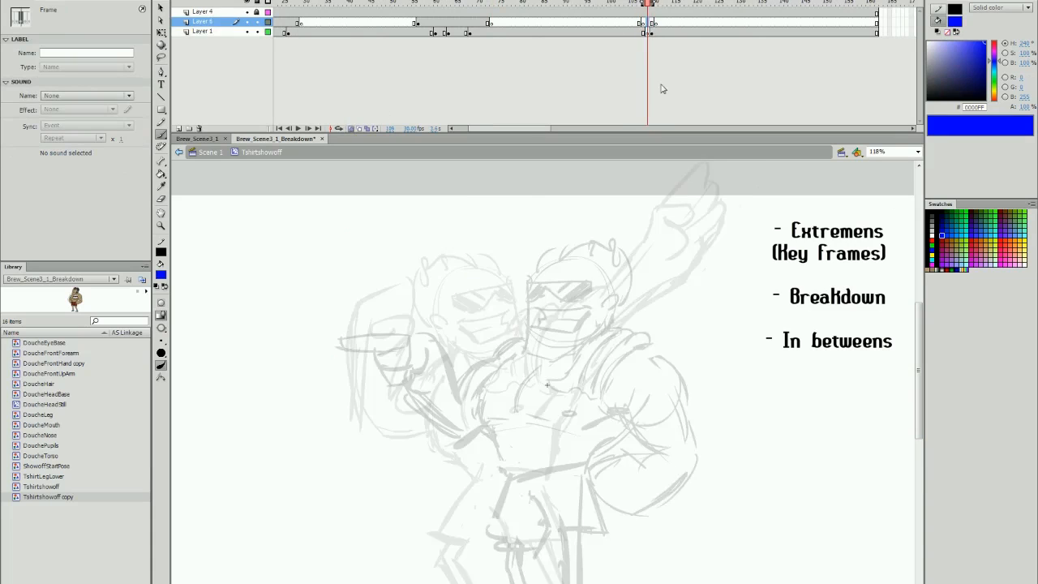
pyautogui.click(932, 241)
pyautogui.scroll(-1, 848, 362)
pyautogui.press('.')
pyautogui.press(',')
# Draw a blue head arc dipping down between the two heads and finish it with a filled arrowhead.
pyautogui.click(932, 250)
pyautogui.moveTo(919, 340); pyautogui.dragTo(920, 338)
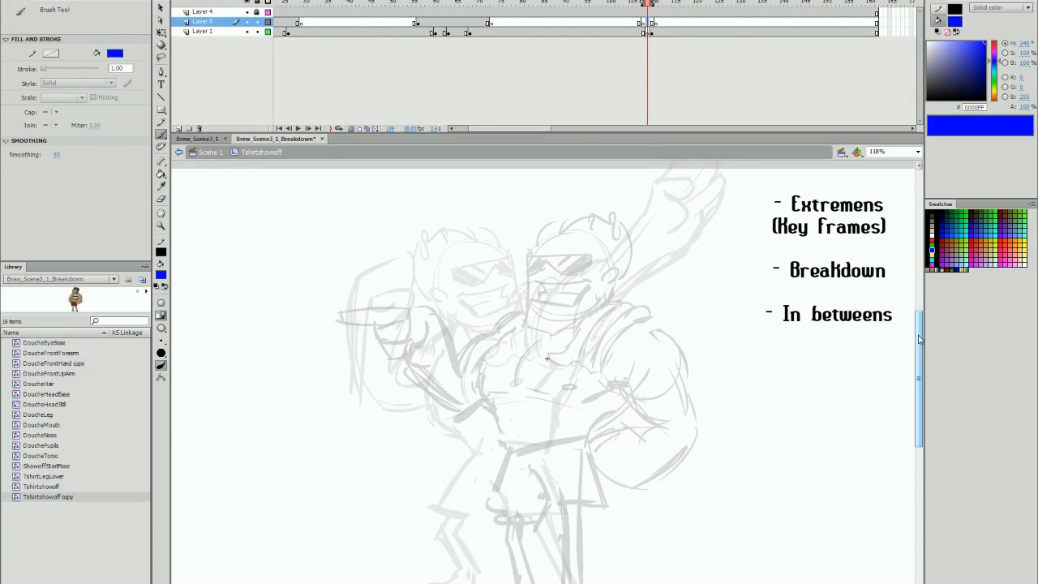
pyautogui.press('Return')
pyautogui.click(738, 22)
pyautogui.click(743, 23)
pyautogui.moveTo(457, 246); pyautogui.dragTo(577, 238)
pyautogui.moveTo(583, 235); pyautogui.dragTo(581, 236)
pyautogui.press('k')
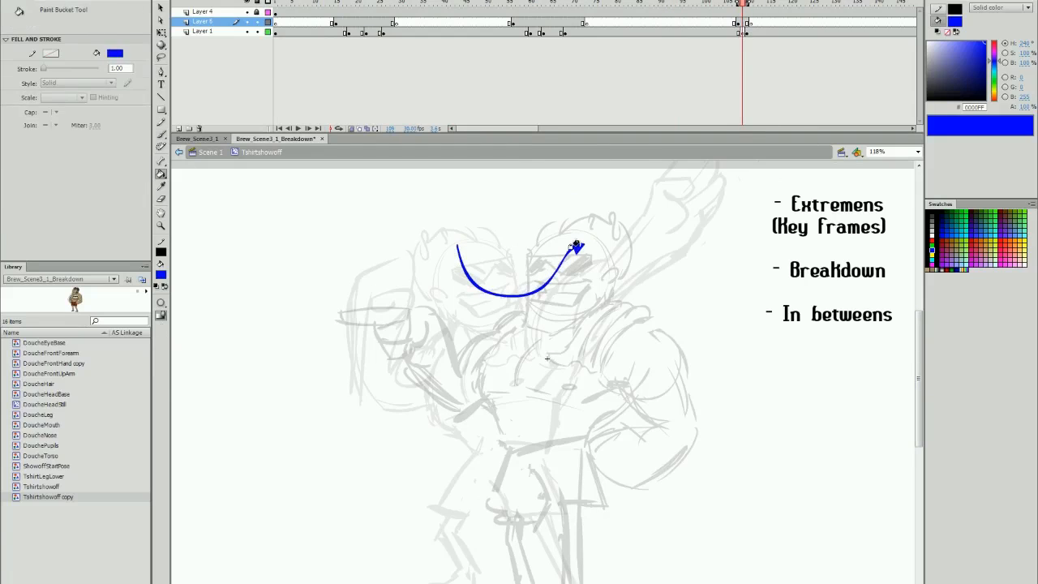
pyautogui.click(577, 240)
# Draw a red arc for the bent arm's hand, swinging down and back up to a filled arrowhead.
pyautogui.click(931, 241)
pyautogui.press('b')
pyautogui.moveTo(359, 282); pyautogui.dragTo(429, 331)
pyautogui.moveTo(428, 324); pyautogui.dragTo(427, 326)
pyautogui.press('k')
pyautogui.click(426, 333)
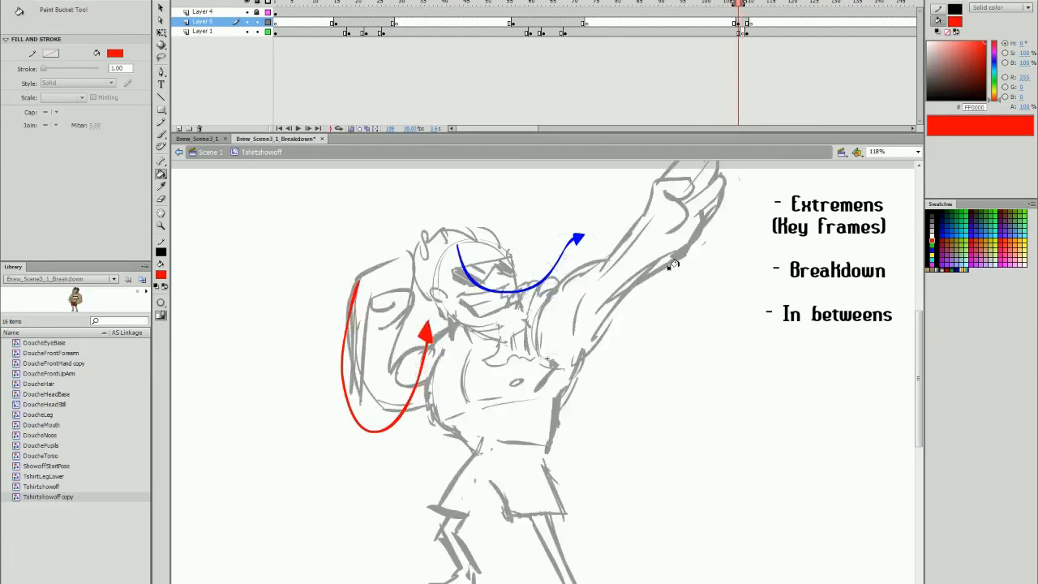
# Make the bent arm's red arc shallower with Free Transform.
pyautogui.press('q')
pyautogui.click(392, 427)
pyautogui.moveTo(388, 432); pyautogui.dragTo(387, 399)
pyautogui.click(894, 332)
# Draw a red arc from the pointing hand sweeping outward and down to the hip, ending in a filled arrowhead.
pyautogui.press('b')
pyautogui.moveTo(696, 166)
pyautogui.mouseDown()
pyautogui.moveTo(726, 203)
pyautogui.moveTo(629, 458)
pyautogui.mouseUp()
pyautogui.press('k')
pyautogui.click(618, 458)
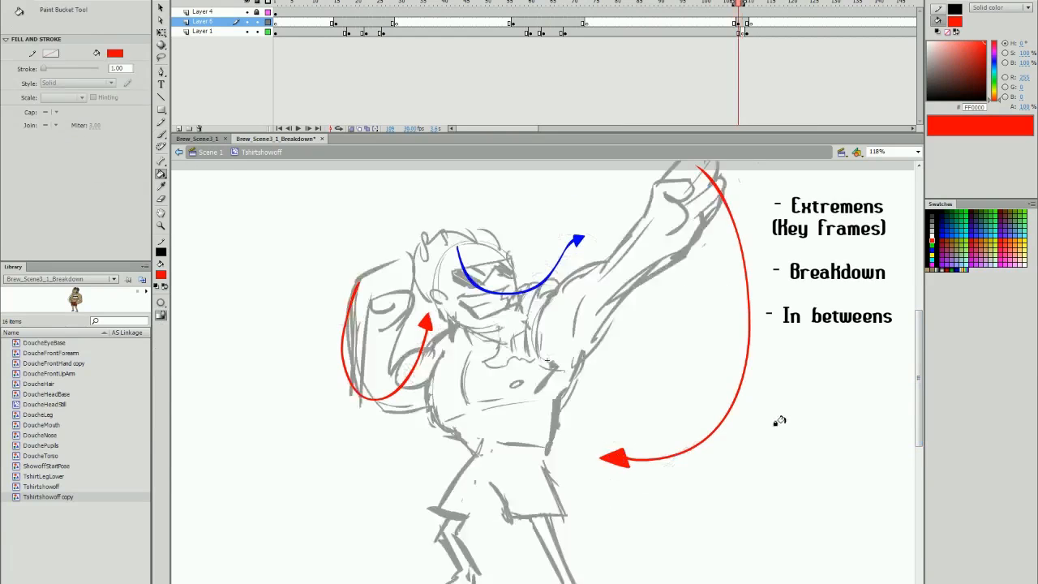
# Bend the pointing hand's large red arc further outward.
pyautogui.click(748, 344)
pyautogui.moveTo(751, 167); pyautogui.dragTo(763, 157)
# Rough out the breakdown pose's head outline in grey on Layer 1, at the dip of the blue arc, undoing unwanted strokes.
pyautogui.moveTo(527, 129); pyautogui.dragTo(543, 136)
pyautogui.click(604, 32)
pyautogui.click(932, 226)
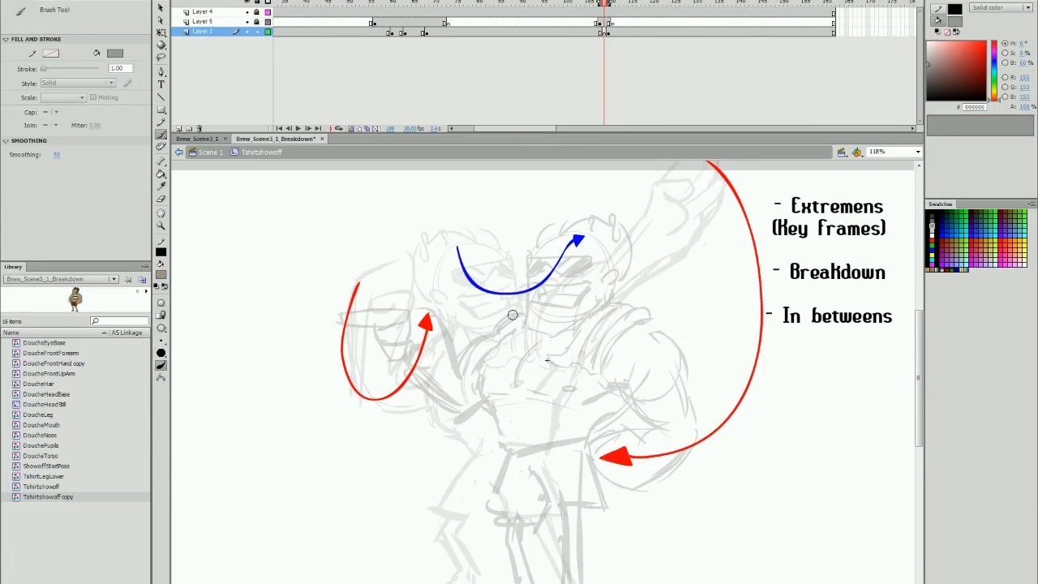
pyautogui.moveTo(501, 289)
pyautogui.mouseDown()
pyautogui.moveTo(525, 301)
pyautogui.moveTo(521, 370)
pyautogui.mouseUp()
pyautogui.moveTo(457, 316); pyautogui.dragTo(481, 383)
pyautogui.hotkey('ctrl', 'z')
pyautogui.hotkey('ctrl', 'z')
pyautogui.hotkey('ctrl', 'z')
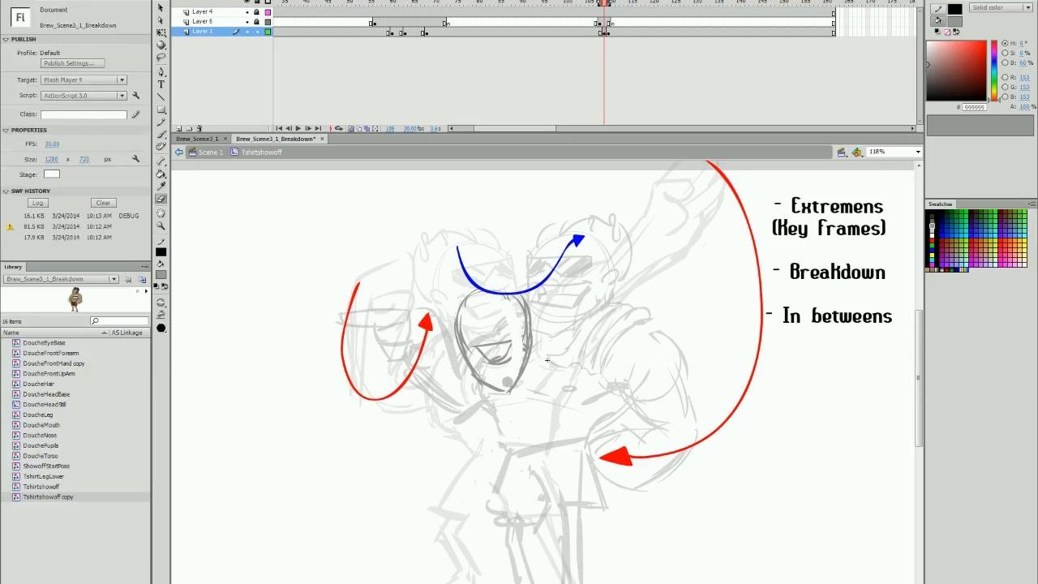
# Add a centre line, sunglasses, mouth lines and spiky hair to the breakdown pose's head.
pyautogui.moveTo(496, 294); pyautogui.dragTo(505, 391)
pyautogui.moveTo(471, 343); pyautogui.dragTo(527, 340)
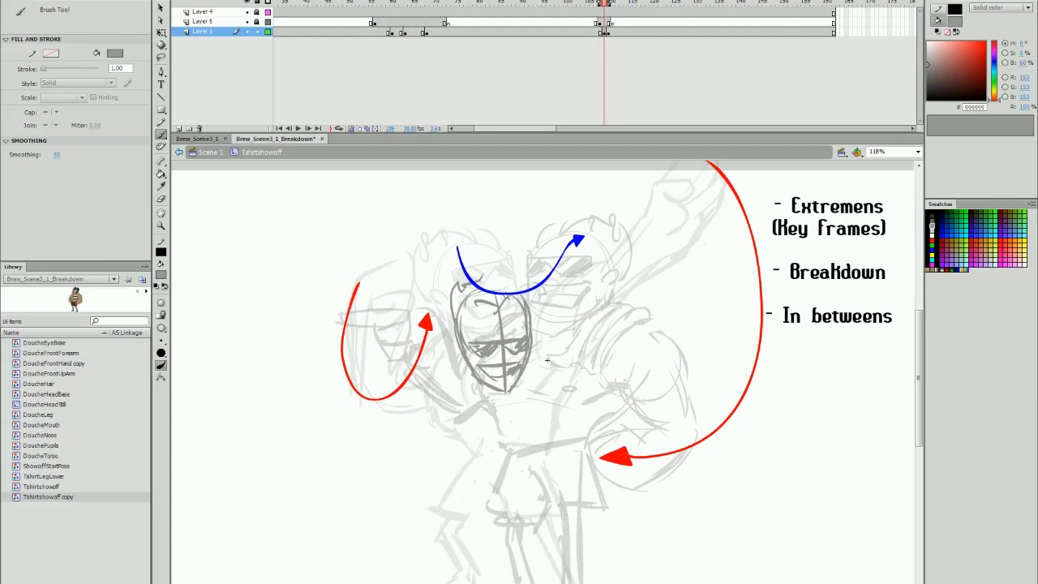
pyautogui.press('.')
pyautogui.moveTo(484, 279); pyautogui.dragTo(504, 278)
pyautogui.moveTo(498, 273); pyautogui.dragTo(528, 295)
# Sketch the shoulder and outstretched arm with its hand on the large red arc, and delete the stray upper-arm line.
pyautogui.moveTo(532, 327); pyautogui.dragTo(586, 348)
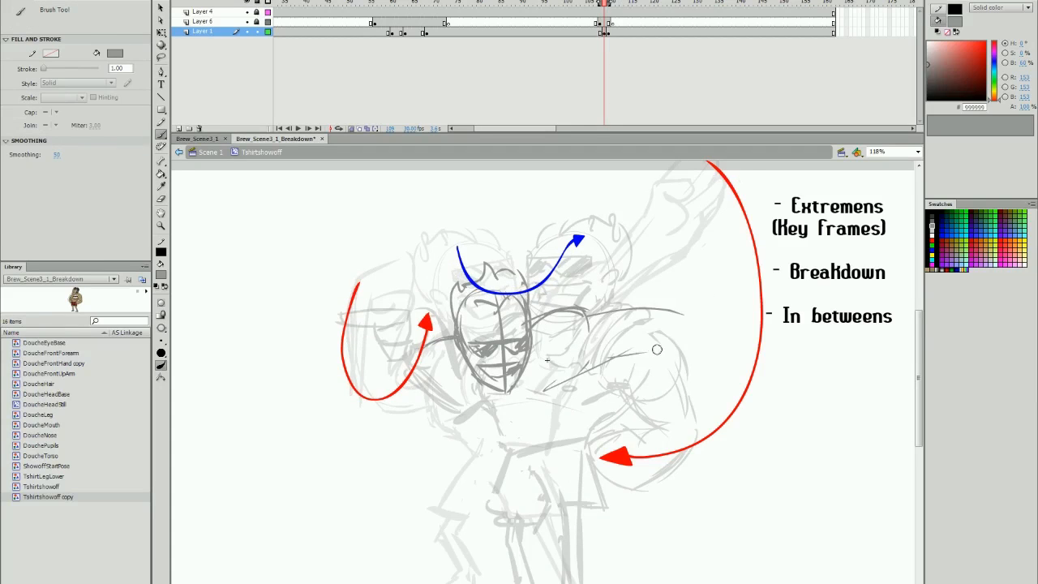
pyautogui.moveTo(715, 359); pyautogui.dragTo(739, 379)
pyautogui.moveTo(761, 260); pyautogui.dragTo(762, 378)
pyautogui.moveTo(585, 314); pyautogui.dragTo(758, 266)
pyautogui.press('l')
pyautogui.moveTo(600, 318); pyautogui.dragTo(687, 315)
pyautogui.press('Delete')
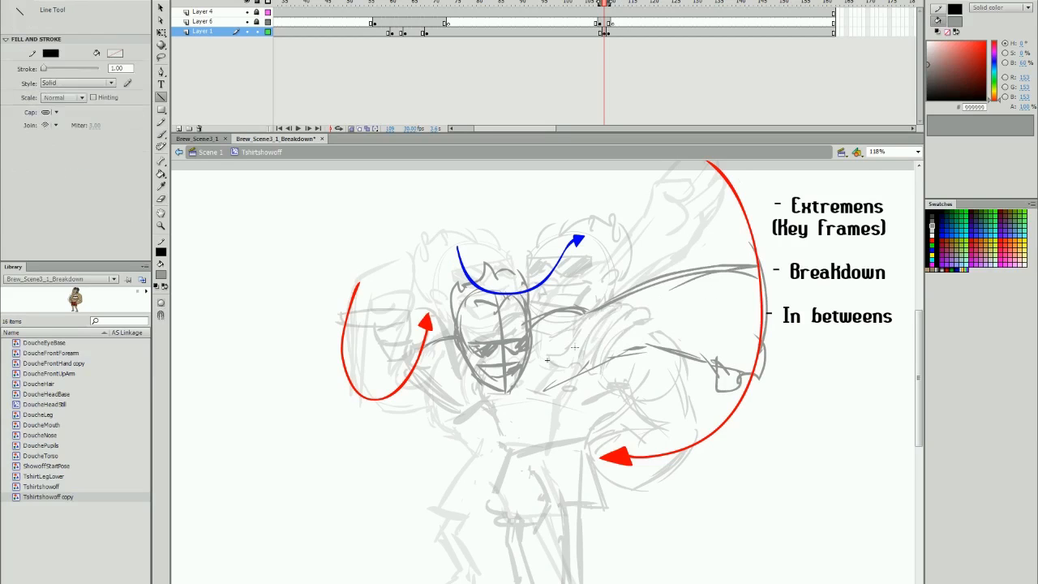
# Sketch the breakdown pose's chest and tapering torso down to the waist.
pyautogui.press('b')
pyautogui.moveTo(444, 366)
pyautogui.mouseDown()
pyautogui.moveTo(486, 429)
pyautogui.moveTo(598, 367)
pyautogui.mouseUp()
pyautogui.moveTo(472, 420); pyautogui.dragTo(566, 464)
pyautogui.moveTo(603, 367); pyautogui.dragTo(560, 466)
# Sketch the breakdown pose's planted leg and foot with the first lines of the shorts, comparing against the neighbouring key pose.
pyautogui.moveTo(919, 397); pyautogui.dragTo(919, 407)
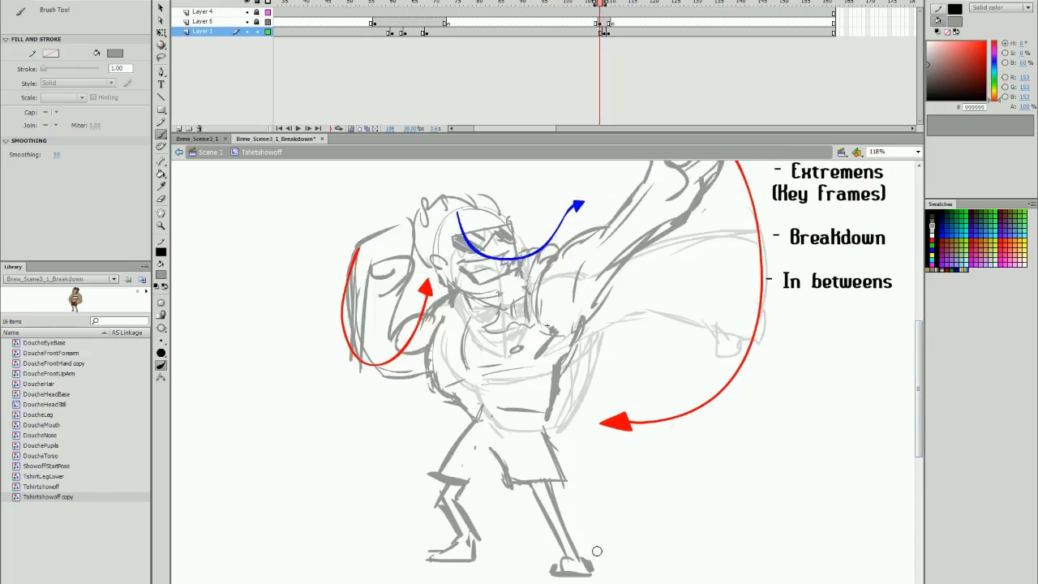
pyautogui.press('.')
pyautogui.press('.')
pyautogui.moveTo(558, 456); pyautogui.dragTo(572, 552)
pyautogui.moveTo(568, 455); pyautogui.dragTo(585, 503)
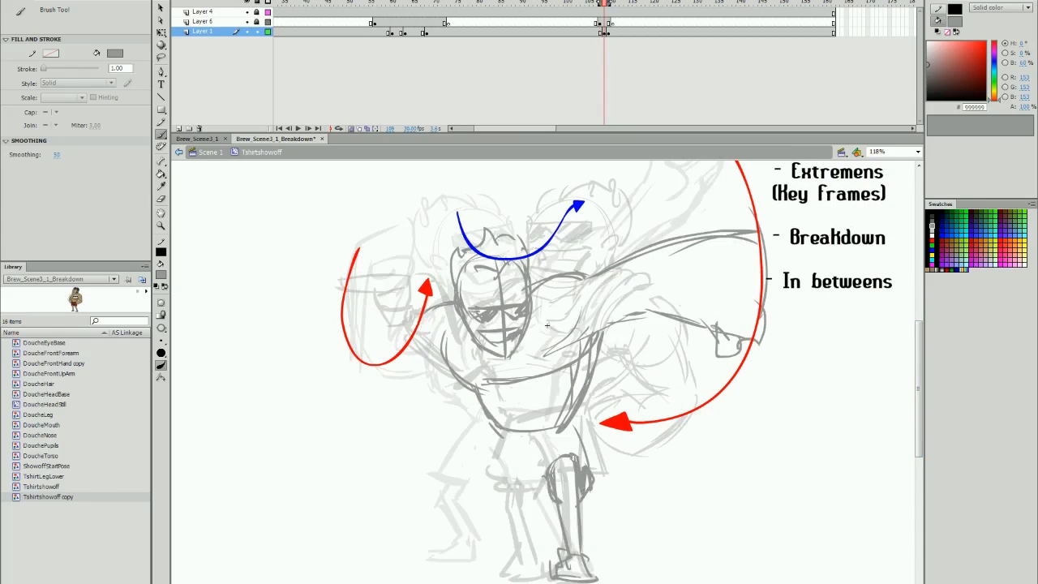
pyautogui.press('.')
pyautogui.press('.')
pyautogui.moveTo(919, 379); pyautogui.dragTo(919, 375)
pyautogui.press('.')
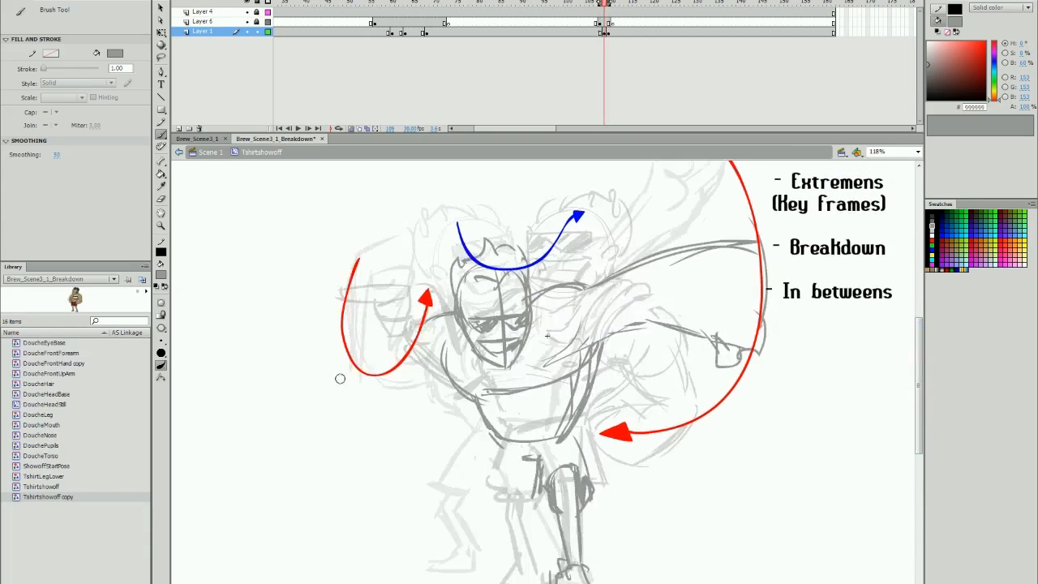
# Sketch the bent arm's upper arm, forearm and fist by the low point of its red arc.
pyautogui.press('.')
pyautogui.moveTo(346, 341)
pyautogui.mouseDown()
pyautogui.moveTo(336, 370)
pyautogui.moveTo(346, 406)
pyautogui.moveTo(390, 370)
pyautogui.moveTo(417, 423)
pyautogui.mouseUp()
pyautogui.press('.')
pyautogui.moveTo(397, 368); pyautogui.dragTo(423, 397)
pyautogui.moveTo(427, 341); pyautogui.dragTo(413, 380)
pyautogui.press('l')
pyautogui.moveTo(367, 344); pyautogui.dragTo(372, 406)
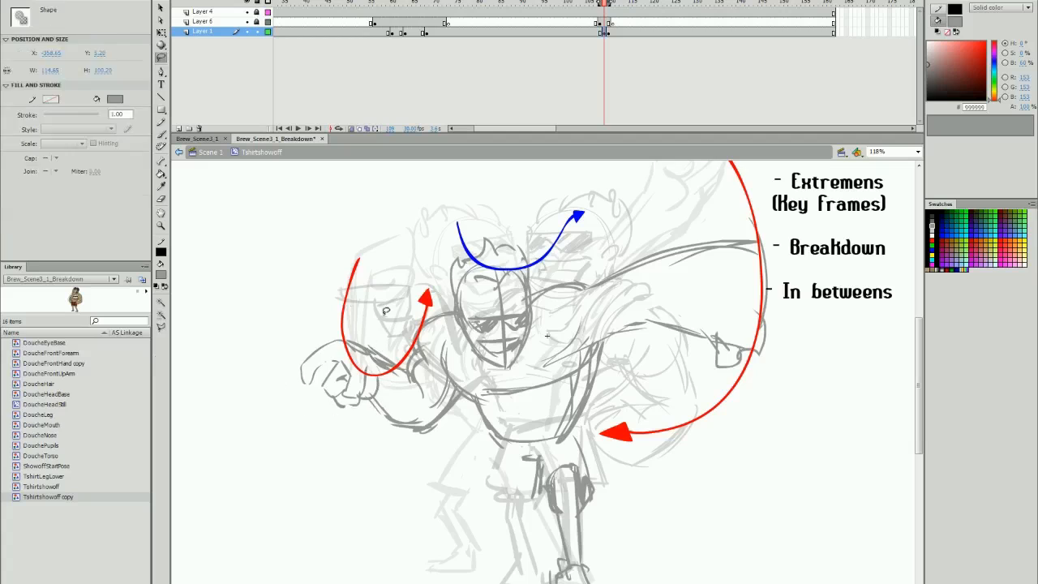
pyautogui.press('b')
pyautogui.moveTo(341, 373)
pyautogui.mouseDown()
pyautogui.moveTo(365, 341)
pyautogui.moveTo(296, 325)
pyautogui.mouseUp()
# Rotate the bent arm's forearm and fist upward with Free Transform so that the fist sits on the red arc.
pyautogui.press('l')
pyautogui.press('q')
pyautogui.moveTo(397, 341); pyautogui.dragTo(414, 333)
pyautogui.press('b')
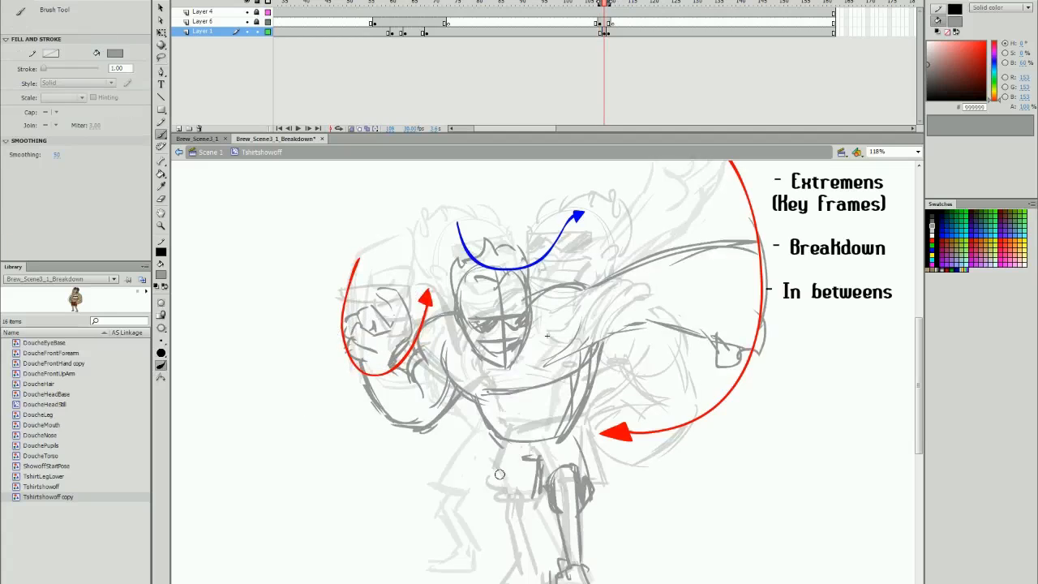
# Sketch the breakdown pose's raised leg with its foot and the remaining shorts.
pyautogui.press('.')
pyautogui.press('.')
pyautogui.moveTo(918, 398); pyautogui.dragTo(920, 404)
pyautogui.hotkey('ctrl', 's')
pyautogui.keyDown('ctrl'); pyautogui.click(876, 412); pyautogui.keyUp('ctrl')
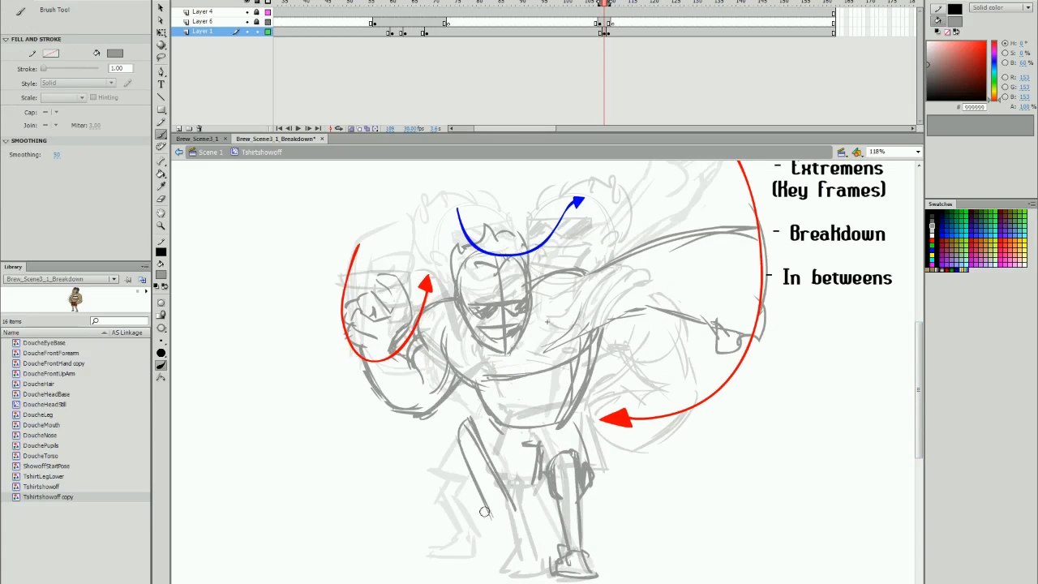
pyautogui.moveTo(919, 382); pyautogui.dragTo(920, 375)
pyautogui.press('.')
# Move the breakdown drawing one frame earlier on Layer 1 and insert a blank keyframe after it.
pyautogui.click(604, 32)
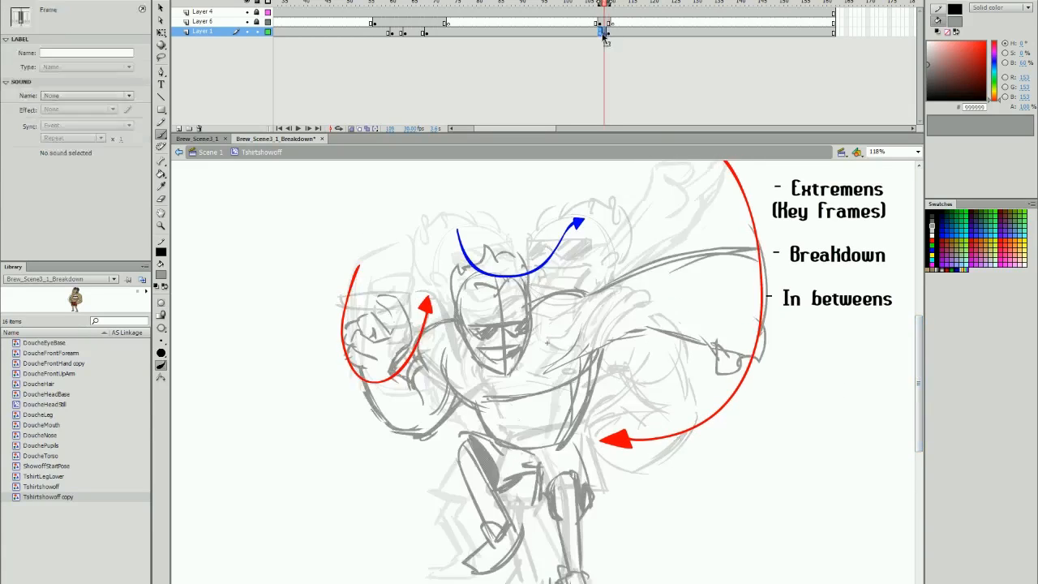
pyautogui.moveTo(604, 33); pyautogui.dragTo(600, 33)
pyautogui.press('.')
pyautogui.press('F7')
# Sketch the in-between pose's head with sunglasses and hair, its hip-side arm and its chest on the new keyframe.
pyautogui.moveTo(566, 260); pyautogui.dragTo(517, 287)
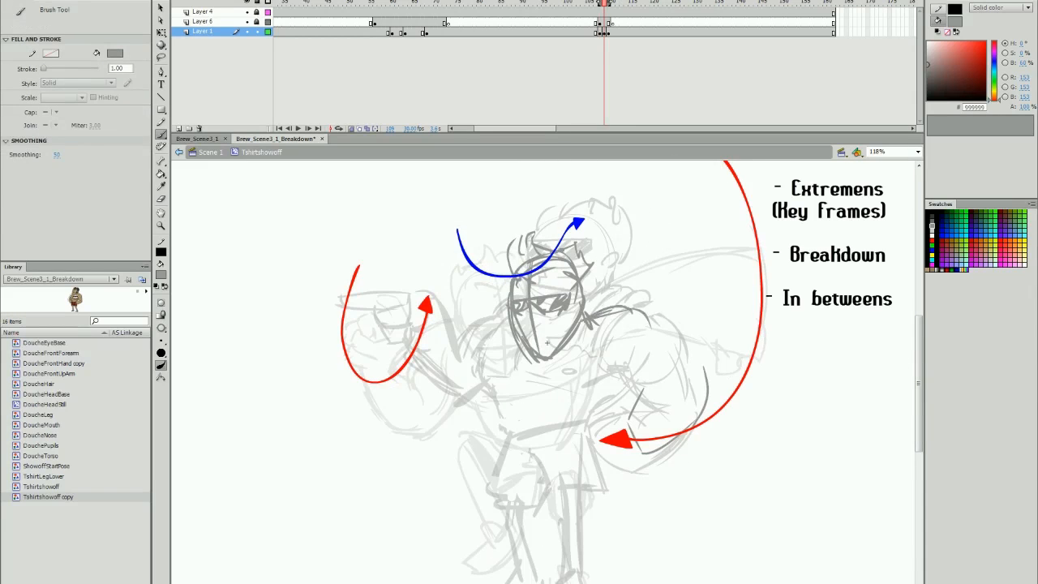
pyautogui.moveTo(702, 351); pyautogui.dragTo(701, 417)
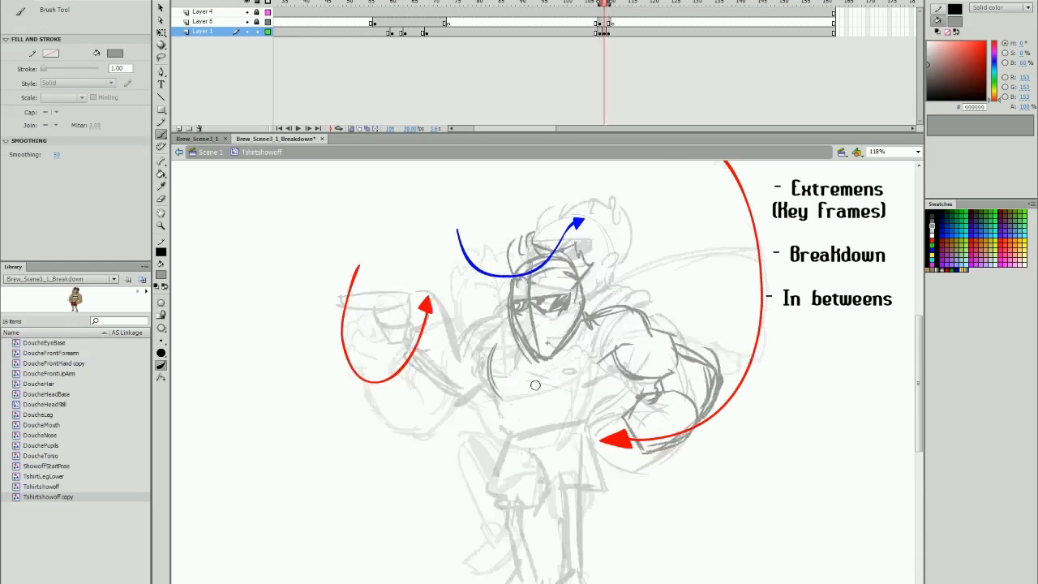
pyautogui.press('.')
pyautogui.moveTo(496, 392); pyautogui.dragTo(618, 372)
pyautogui.press('.')
# Select the in-between pose's head with the Lasso and rotate and reposition it with Free Transform.
pyautogui.press('l')
pyautogui.moveTo(585, 324); pyautogui.dragTo(590, 314)
pyautogui.press('q')
pyautogui.moveTo(598, 229); pyautogui.dragTo(607, 236)
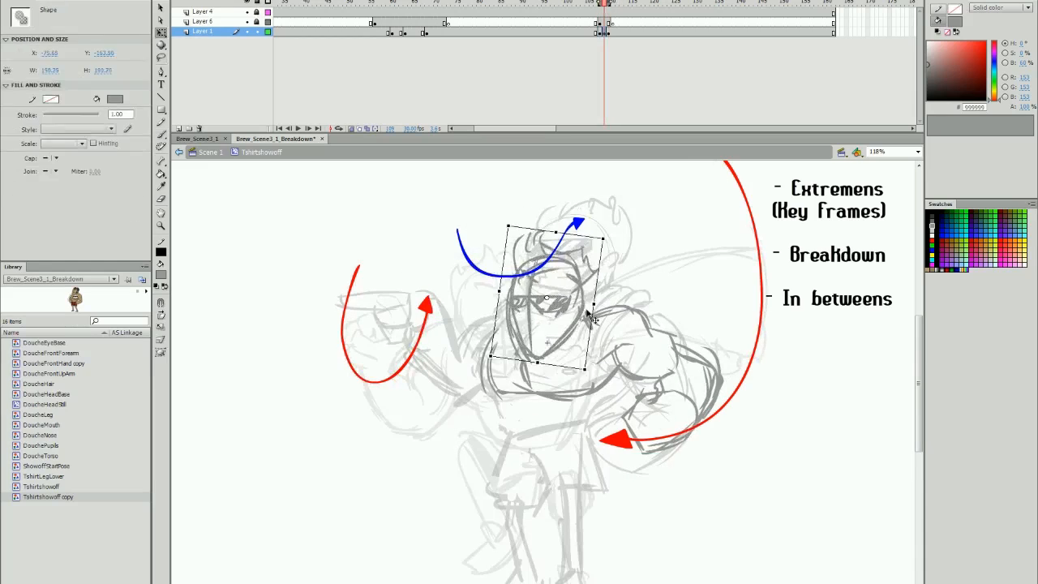
pyautogui.press('b')
# Sketch the in-between pose's pointing hand near the small red arc and adjust it with Free Transform.
pyautogui.press('.')
pyautogui.press('.')
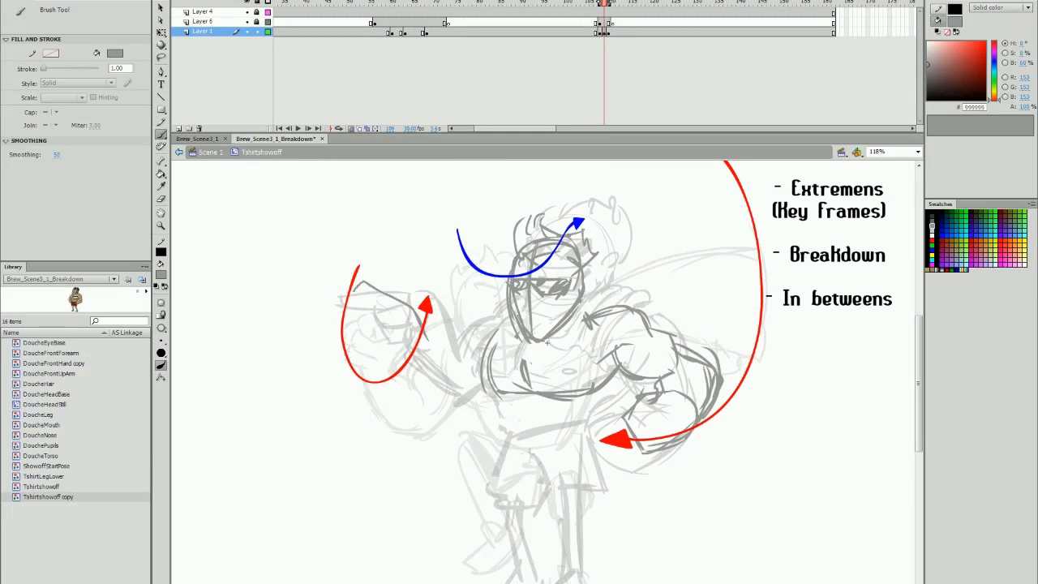
pyautogui.press('.')
pyautogui.press('l')
pyautogui.moveTo(440, 325); pyautogui.dragTo(429, 314)
pyautogui.press('q')
pyautogui.moveTo(427, 279); pyautogui.dragTo(433, 290)
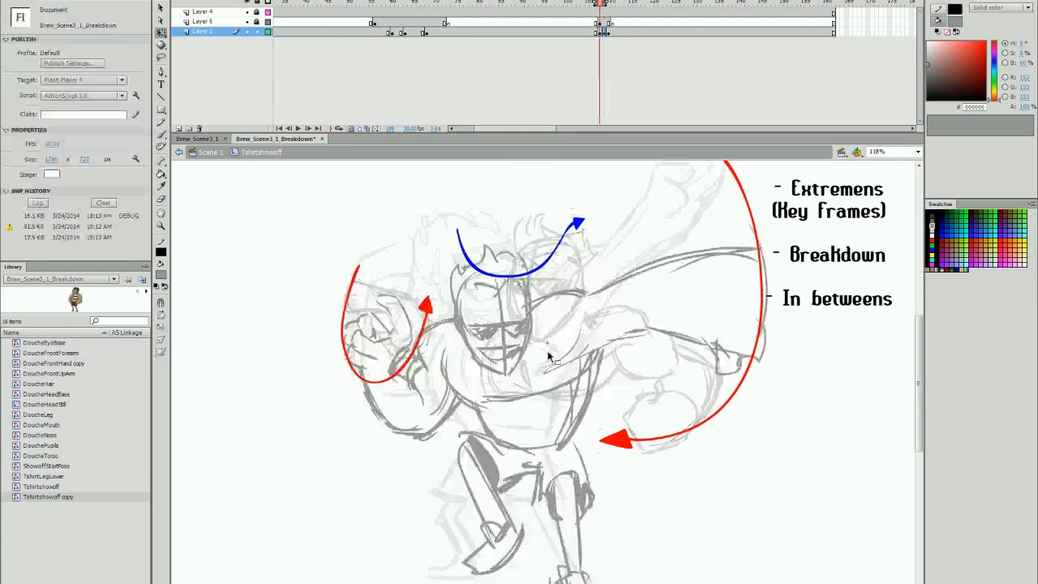
# Draw the in-between pose's forearm and rework it into a slanted line from the pointing hand to the elbow.
pyautogui.press('.')
pyautogui.press('b')
pyautogui.moveTo(410, 358); pyautogui.dragTo(418, 387)
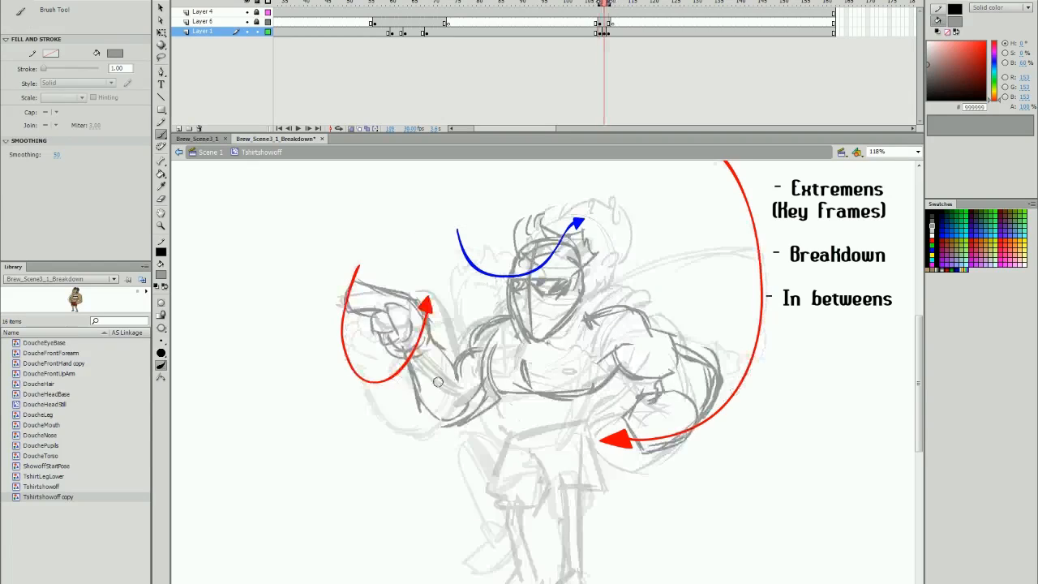
pyautogui.press('l')
pyautogui.press('b')
pyautogui.moveTo(403, 364); pyautogui.dragTo(452, 416)
pyautogui.press('.')
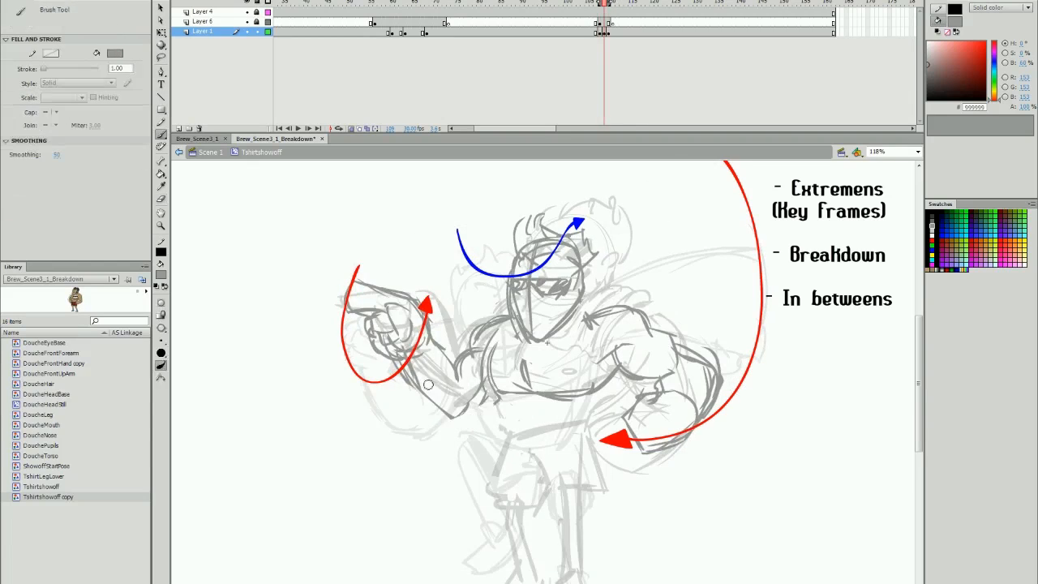
# Sketch the in-between pose's lower legs and the outline and hems of the shorts.
pyautogui.press('.')
pyautogui.moveTo(521, 517); pyautogui.dragTo(533, 567)
pyautogui.moveTo(501, 519)
pyautogui.mouseDown()
pyautogui.moveTo(504, 573)
pyautogui.moveTo(533, 577)
pyautogui.mouseUp()
pyautogui.moveTo(488, 488); pyautogui.dragTo(535, 514)
pyautogui.moveTo(516, 438); pyautogui.dragTo(485, 490)
pyautogui.moveTo(529, 468)
pyautogui.mouseDown()
pyautogui.moveTo(536, 514)
pyautogui.moveTo(548, 495)
pyautogui.moveTo(598, 491)
pyautogui.mouseUp()
# Complete the shorts' outer edge and the waistline of the in-between pose, flipping between frames to compare.
pyautogui.press('.')
pyautogui.press('.')
pyautogui.press('.')
pyautogui.moveTo(577, 443); pyautogui.dragTo(597, 505)
pyautogui.press('.')
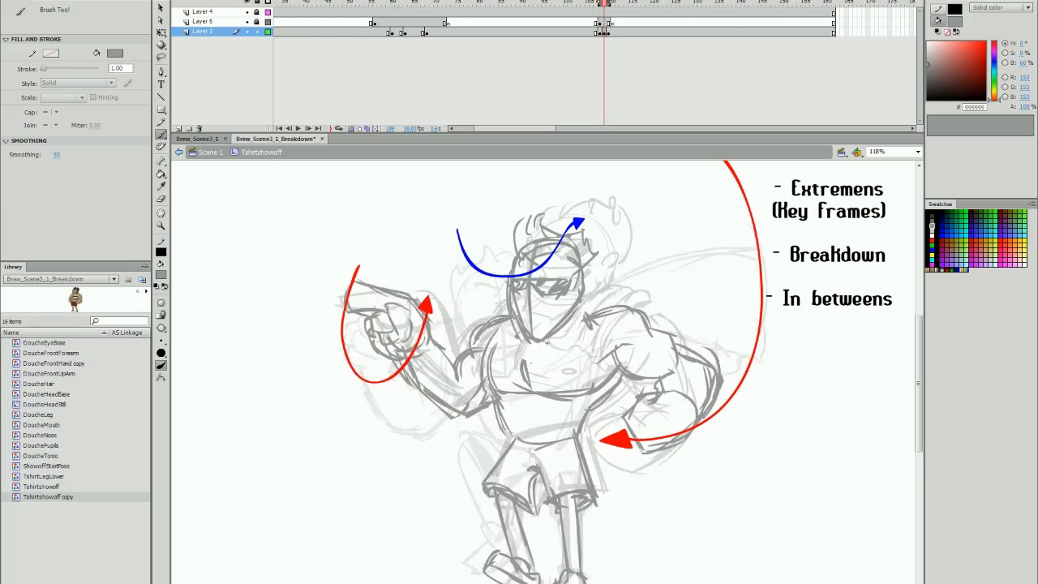
pyautogui.press('.')
pyautogui.moveTo(478, 426); pyautogui.dragTo(535, 439)
# Spread the last move's keyframes further apart on Layer 1 and the arc layer, play the animation and save the file.
pyautogui.press('.')
pyautogui.press('.')
pyautogui.press('.')
pyautogui.press('.')
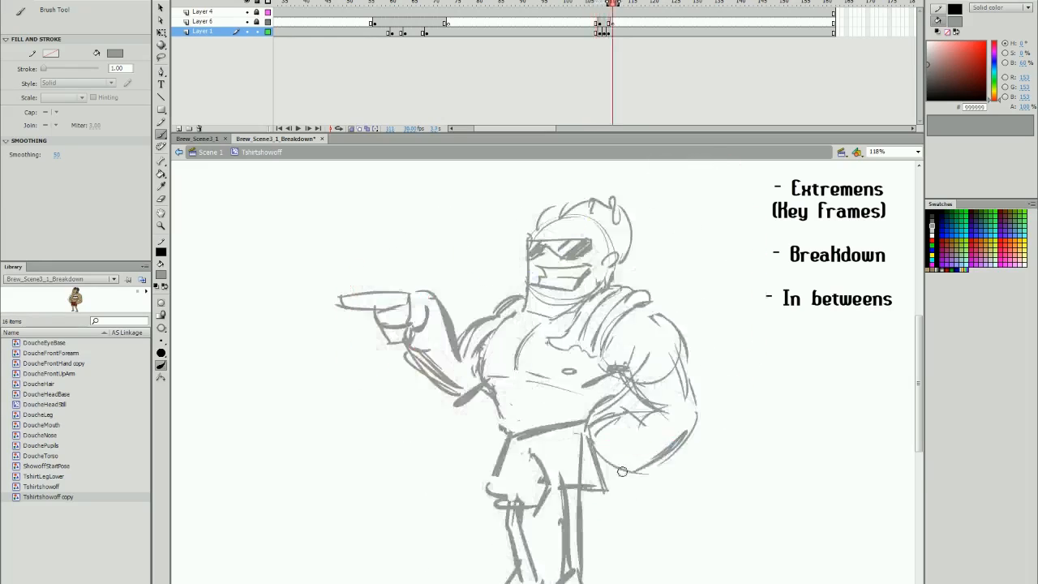
pyautogui.moveTo(608, 32); pyautogui.dragTo(616, 33)
pyautogui.moveTo(600, 32); pyautogui.dragTo(591, 33)
pyautogui.moveTo(613, 24); pyautogui.dragTo(629, 24)
pyautogui.moveTo(600, 23); pyautogui.dragTo(578, 24)
pyautogui.press('Return')
pyautogui.hotkey('ctrl', 's')
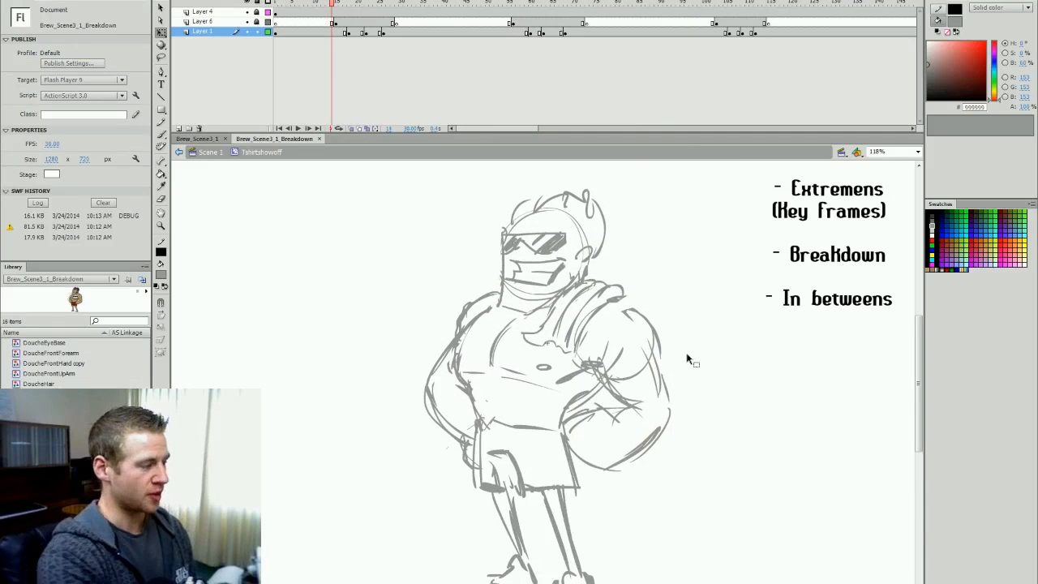
# Step through the first move's key, breakdown and in-between poses against the hand and head arcs.
pyautogui.press('.')
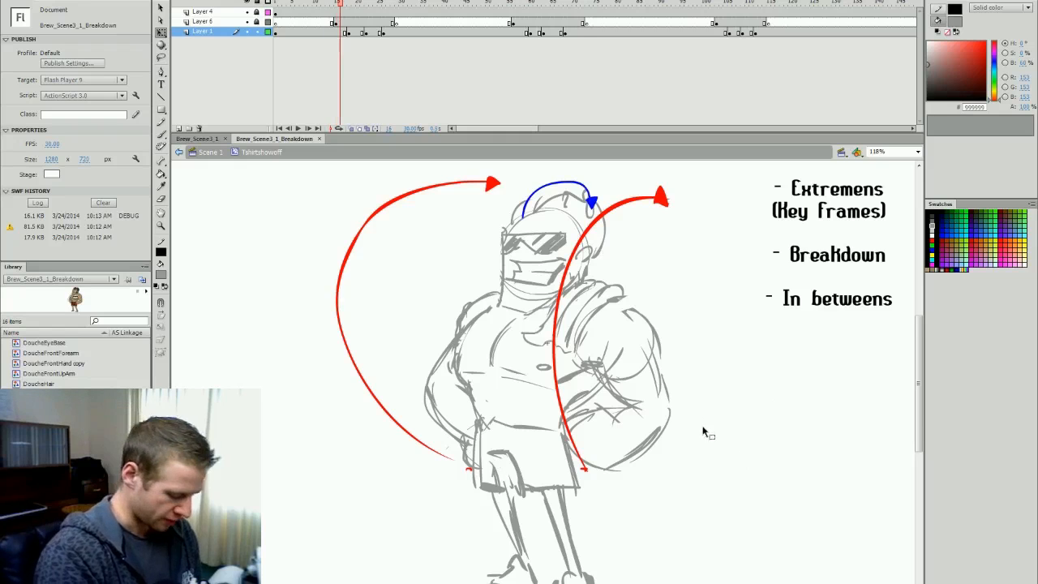
pyautogui.press('v')
pyautogui.press('.')
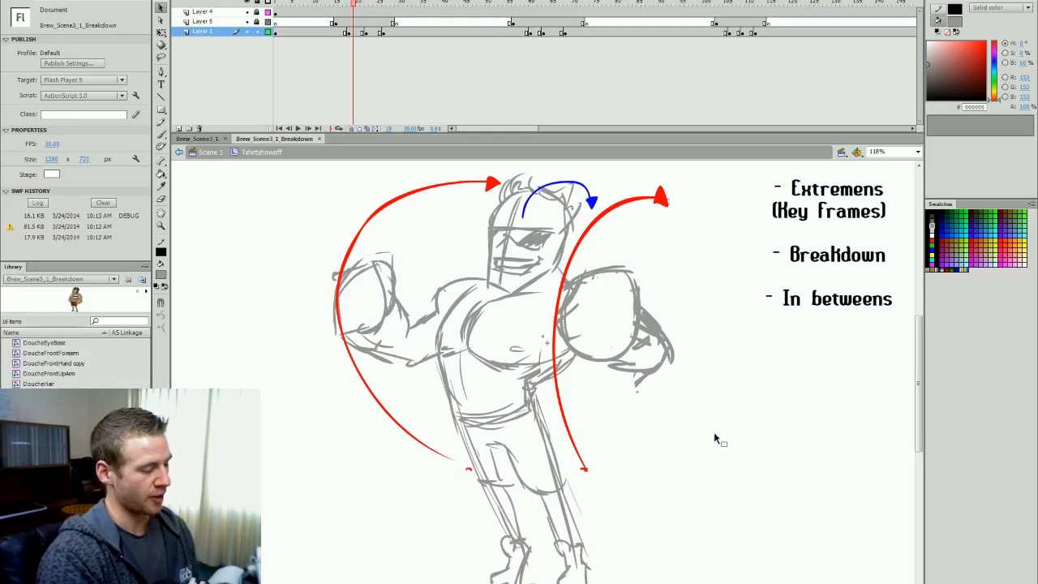
pyautogui.press('.')
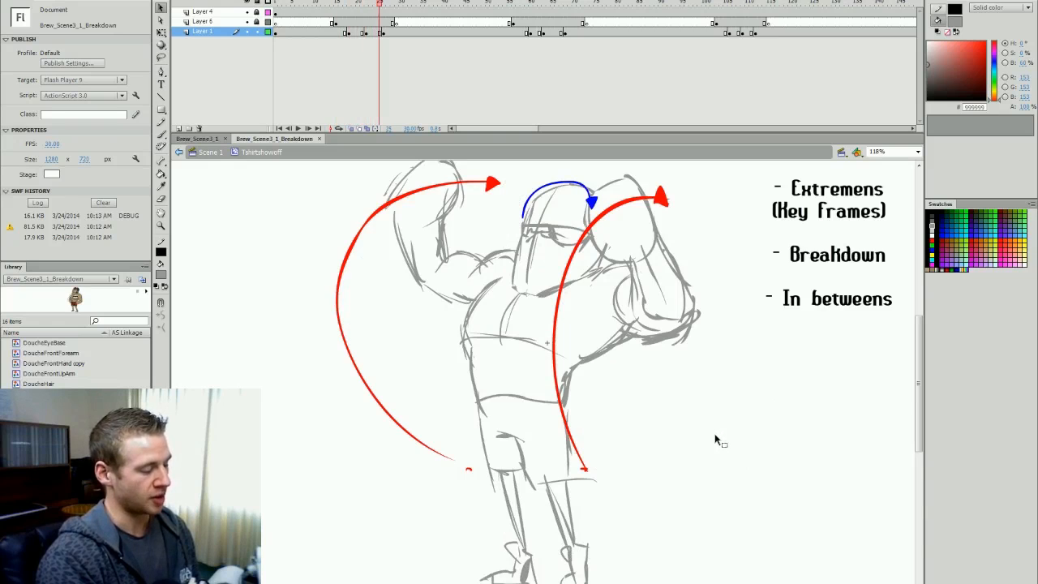
pyautogui.press('.')
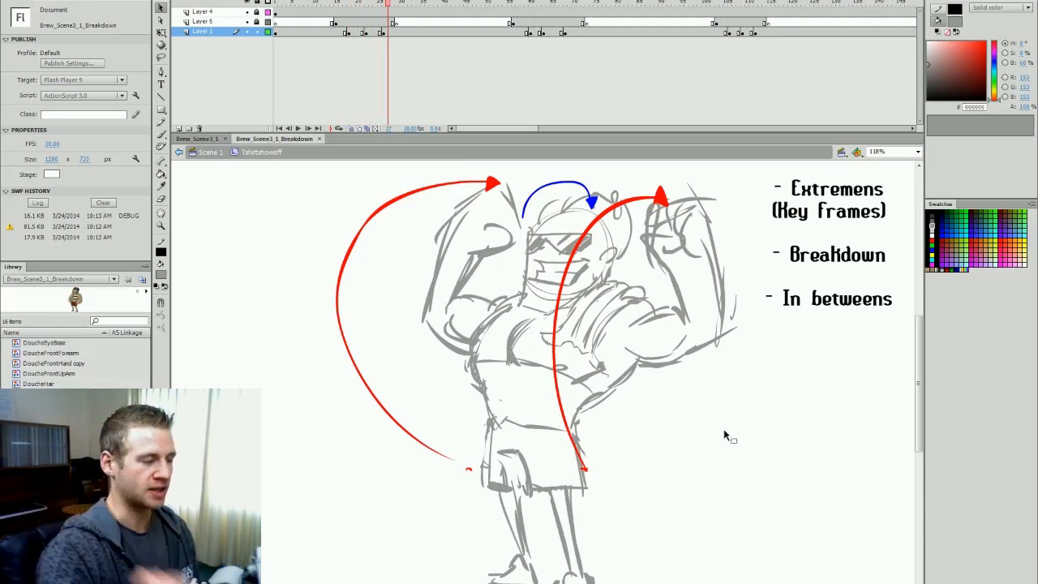
pyautogui.press('.')
# Scrub back and forth through the second move, from the flexing pose to the pointing pose, to check the arcs' directions.
pyautogui.click(511, 3)
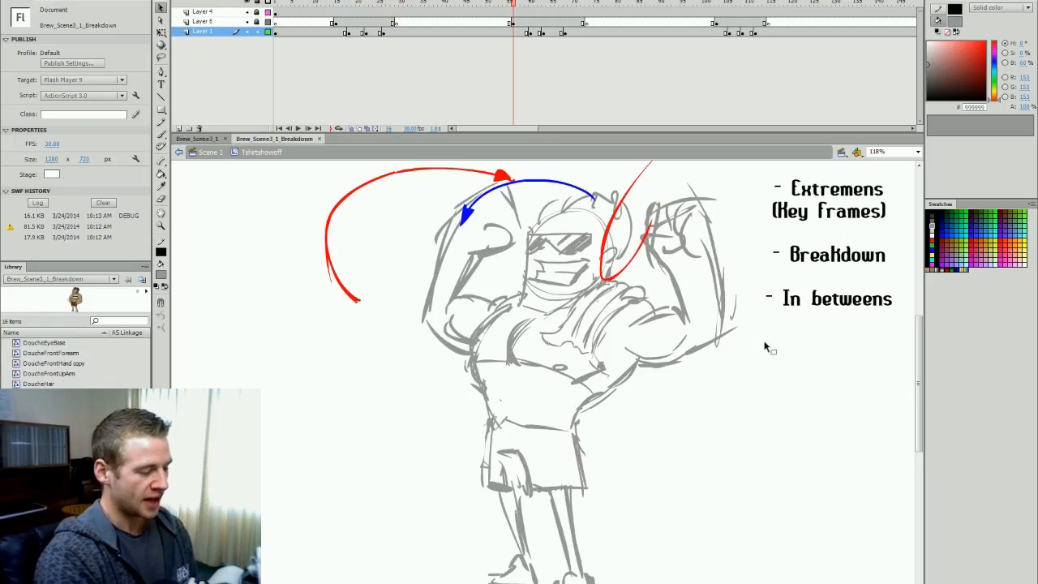
pyautogui.scroll(2, 918, 358)
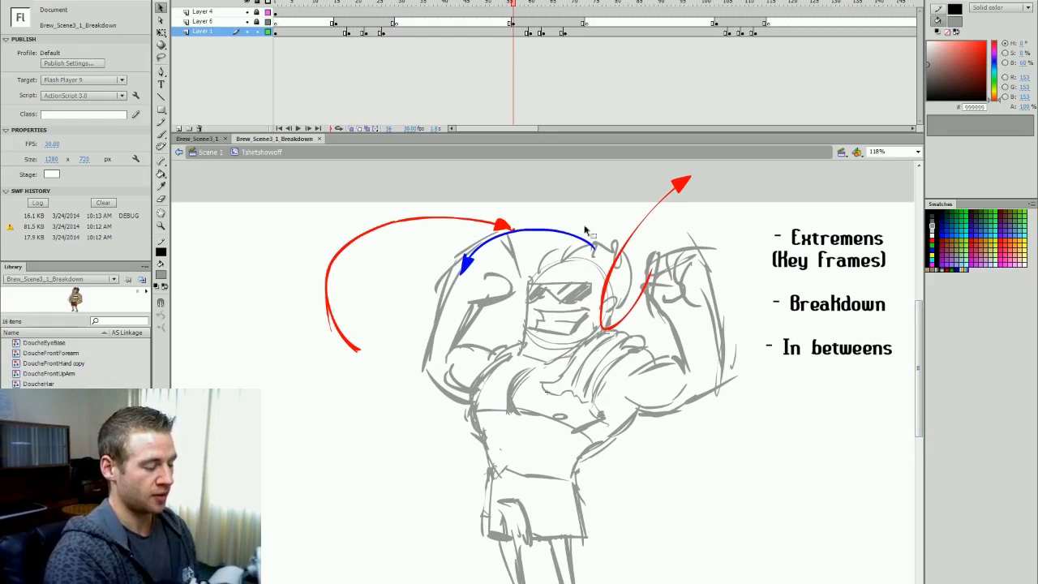
pyautogui.click(595, 4)
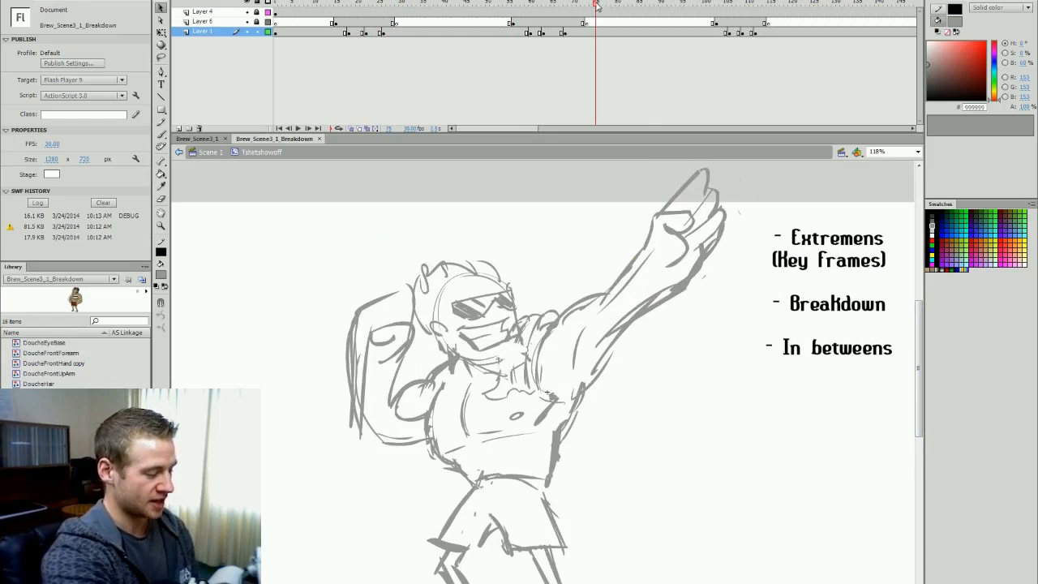
pyautogui.click(519, 4)
pyautogui.click(582, 4)
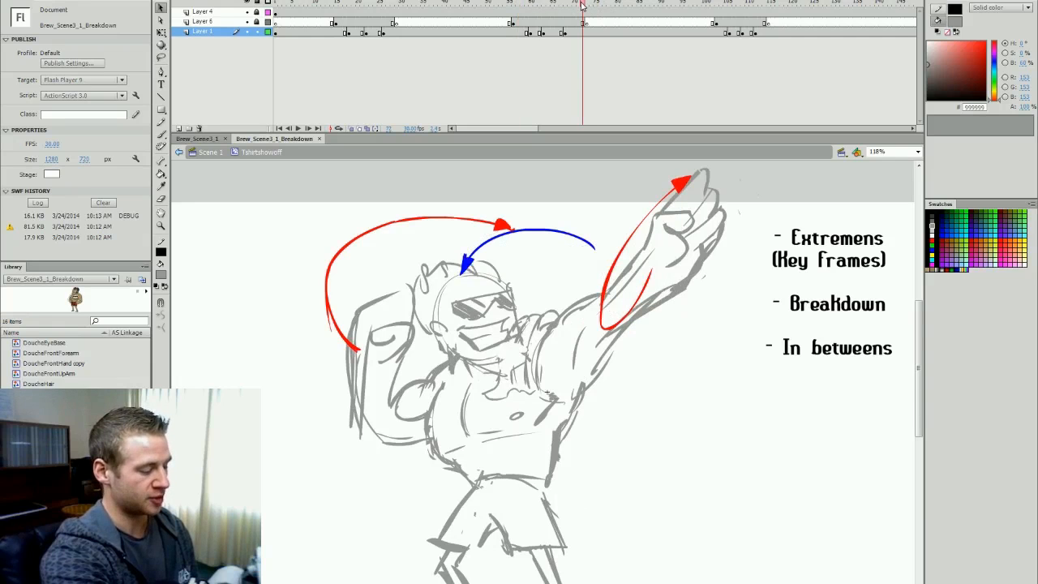
pyautogui.click(522, 4)
pyautogui.click(576, 4)
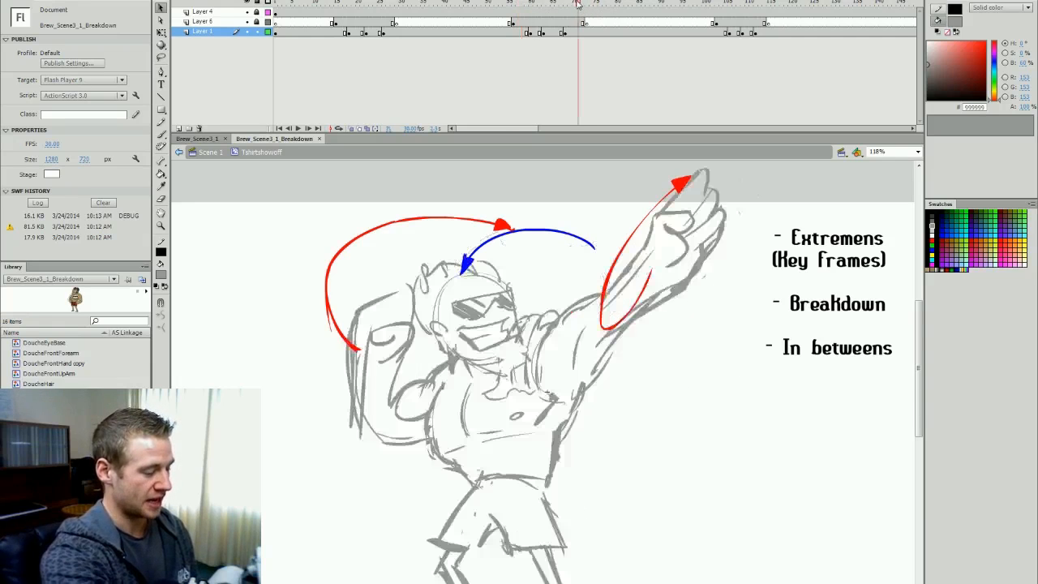
pyautogui.click(520, 4)
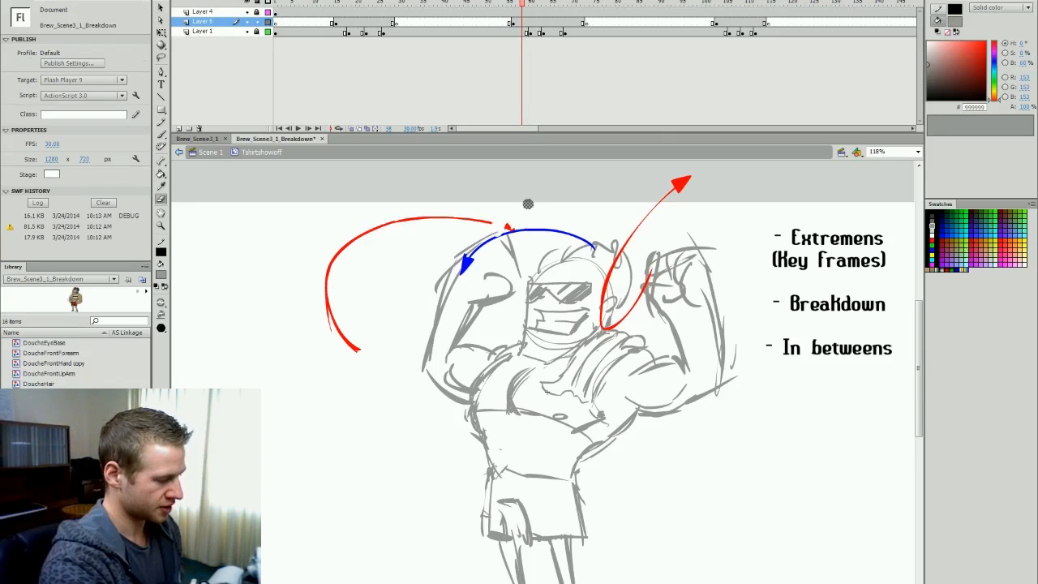
# Erase the arrowhead at the upper end of the bent arm's red arc, redraw it at the lower end, and lock the layer.
pyautogui.moveTo(516, 224)
pyautogui.mouseDown()
pyautogui.moveTo(503, 226)
pyautogui.moveTo(519, 216)
pyautogui.mouseUp()
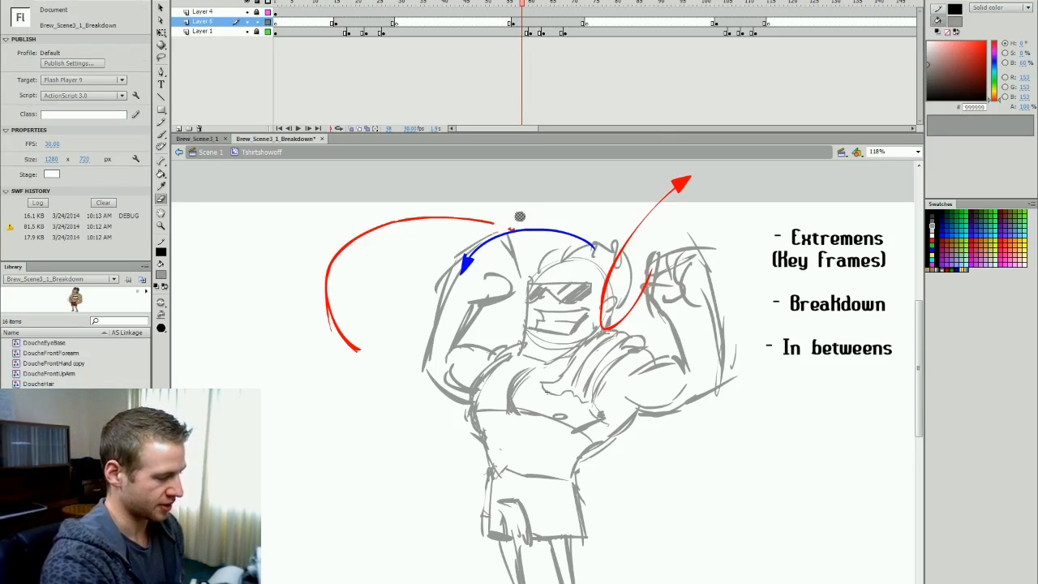
pyautogui.press('b')
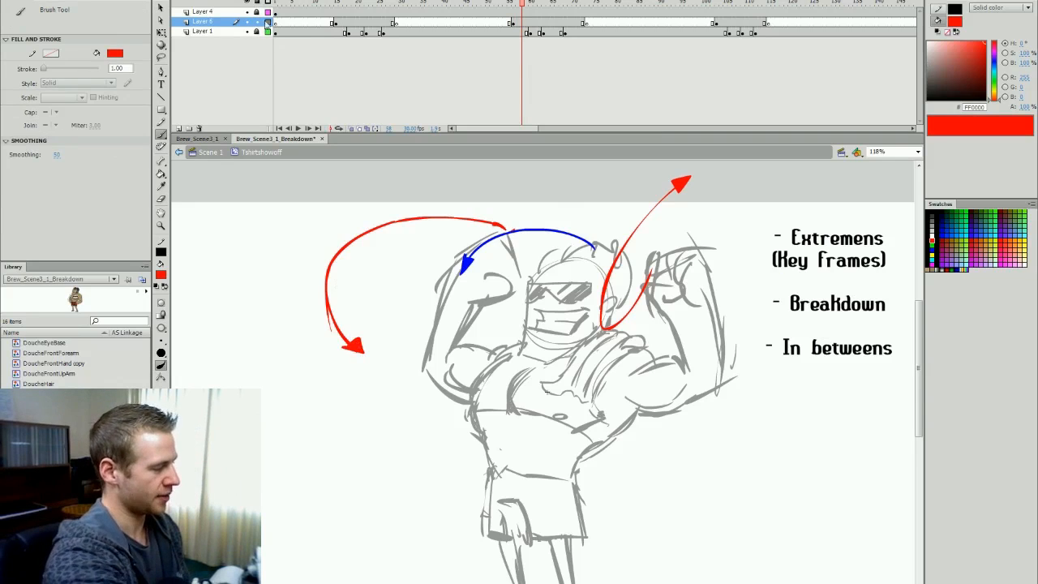
pyautogui.click(293, 46)
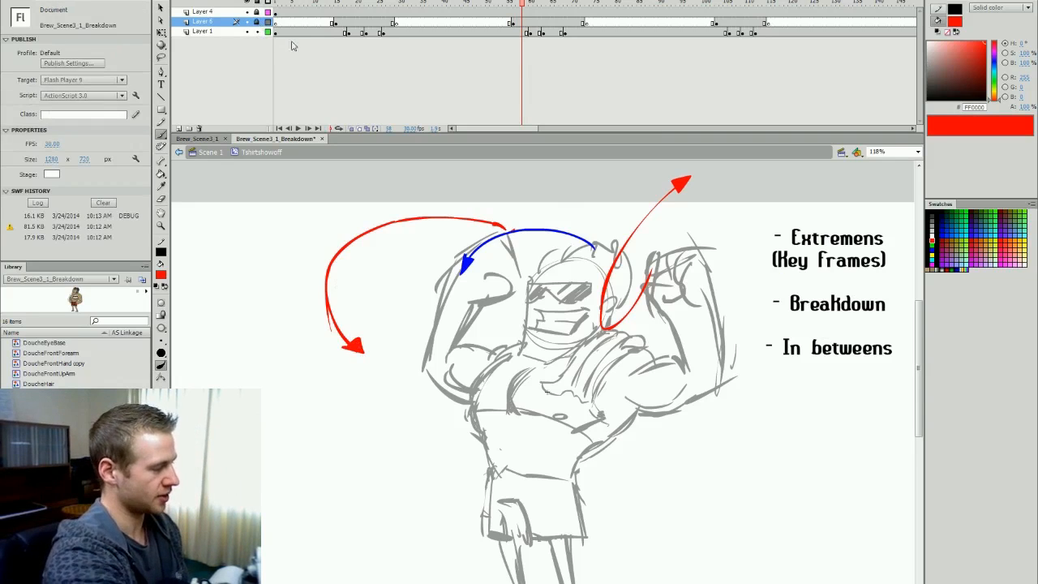
# Turn on onion skinning and step through the second move from the flexing pose to the raised-arm pose against its arcs.
pyautogui.click(351, 129)
pyautogui.press('v')
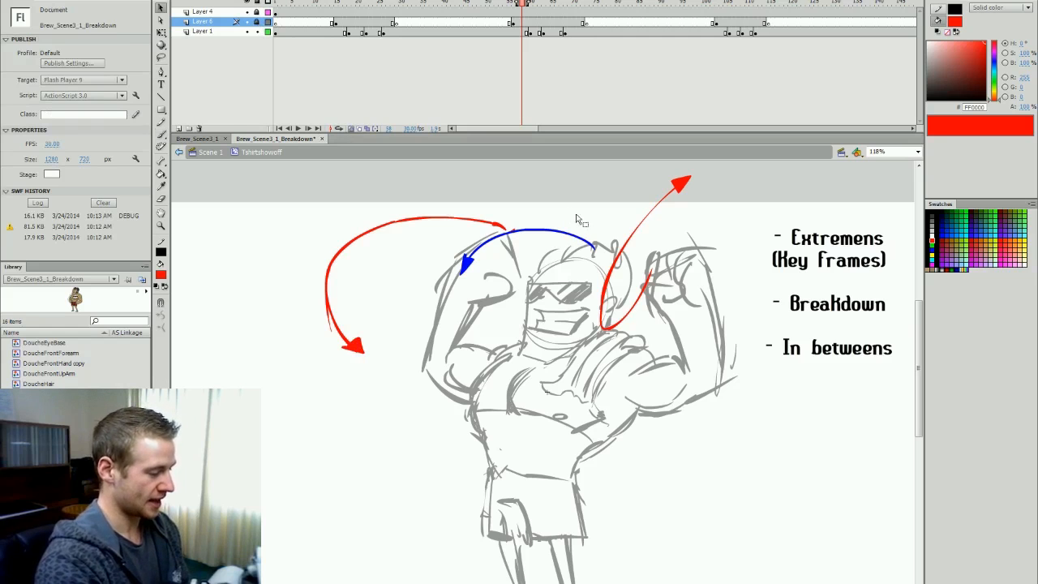
pyautogui.press('.')
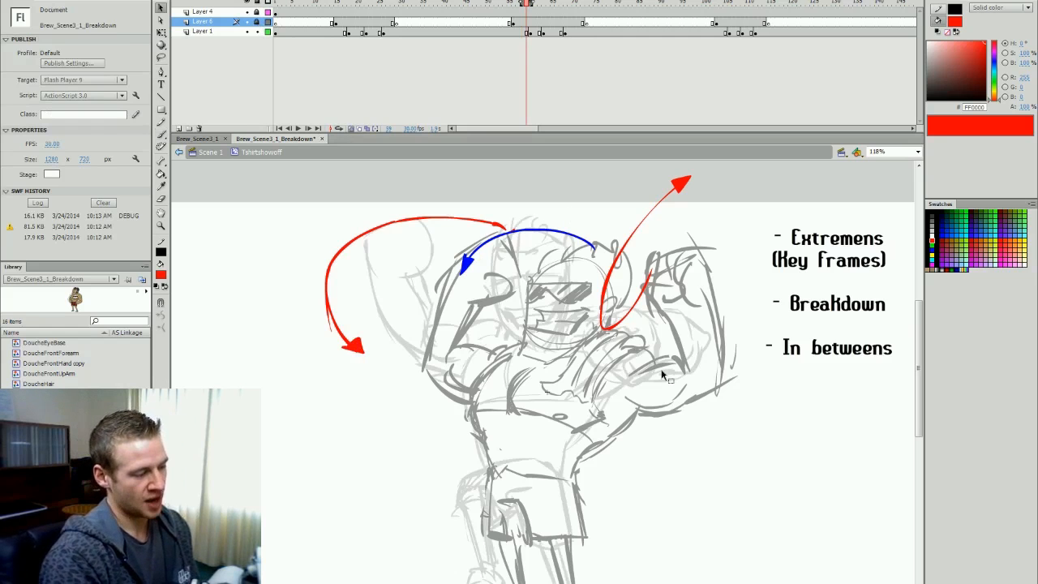
pyautogui.press('.')
pyautogui.press('.')
pyautogui.press('.')
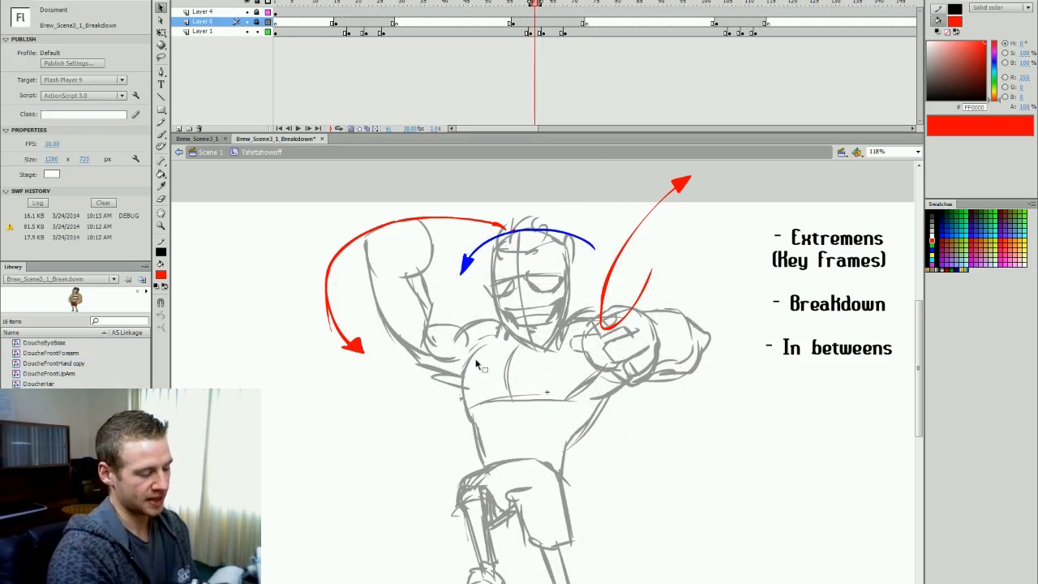
pyautogui.press('.')
pyautogui.press('.')
pyautogui.press('.')
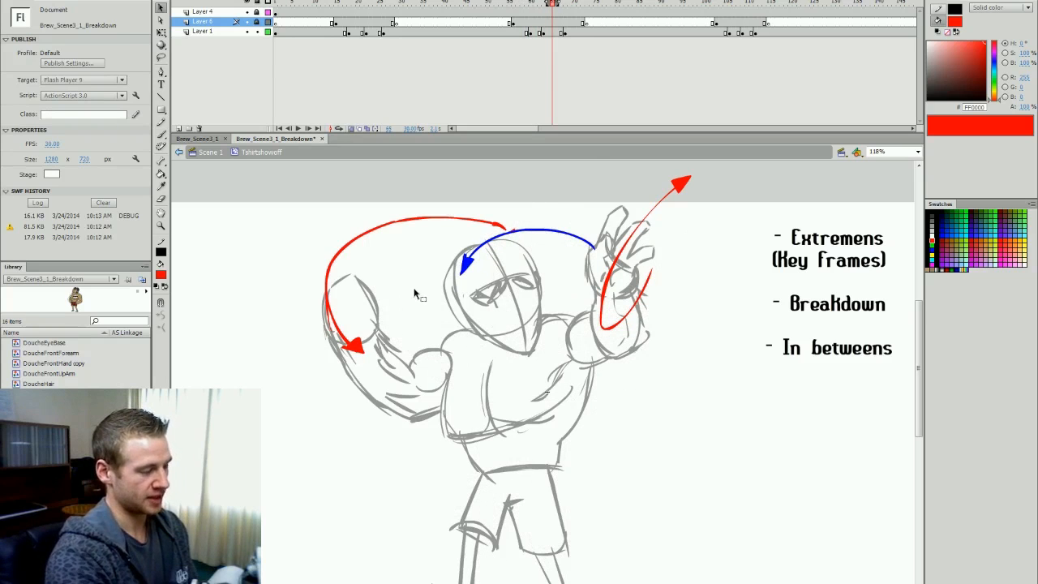
pyautogui.press('.')
pyautogui.press('.')
pyautogui.press('.')
pyautogui.press('.')
pyautogui.moveTo(570, 3); pyautogui.dragTo(579, 33)
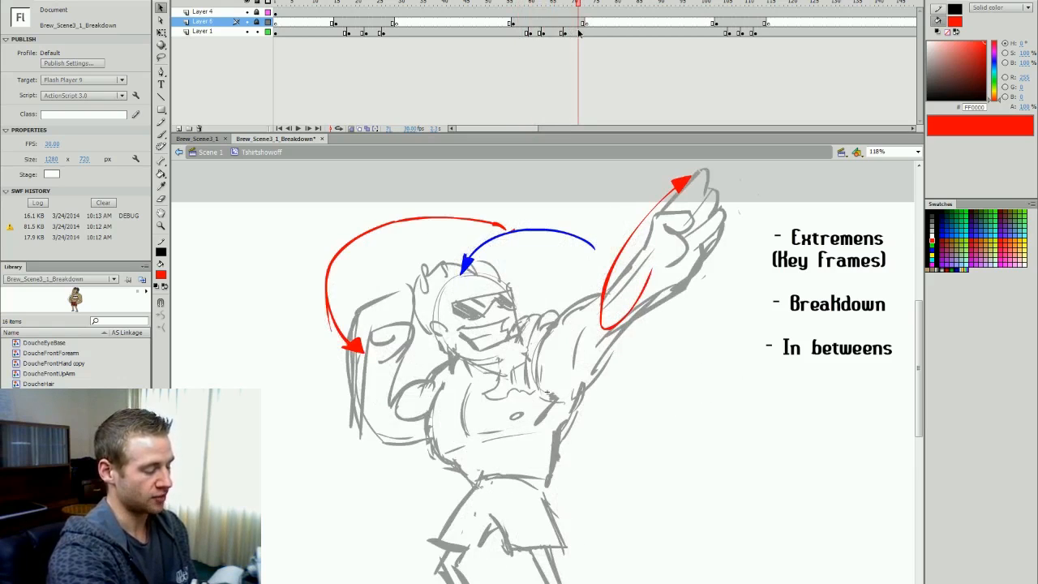
# Compare the second move's starting and ending key poses and play the move.
pyautogui.click(519, 6)
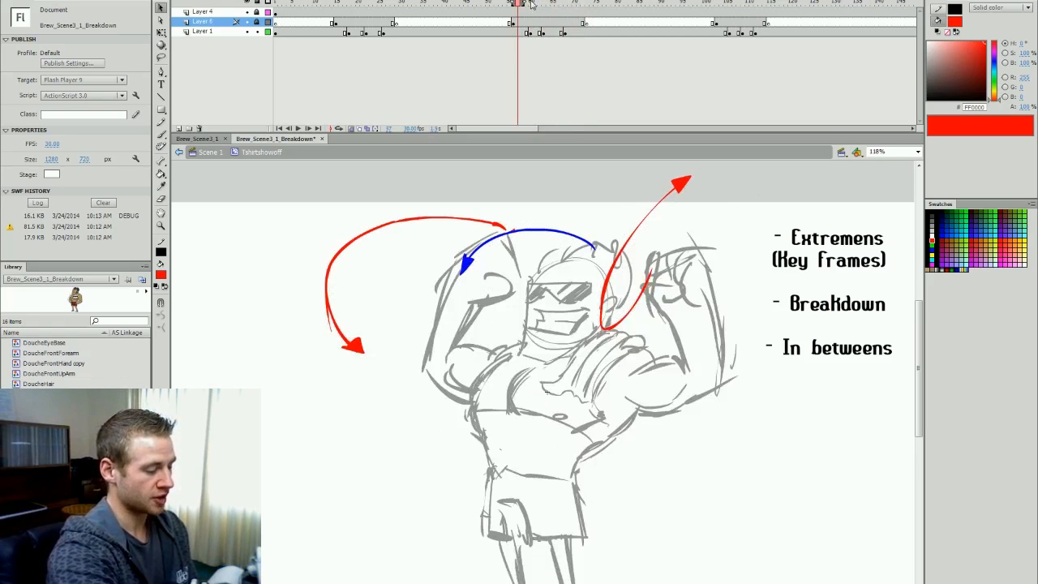
pyautogui.click(573, 5)
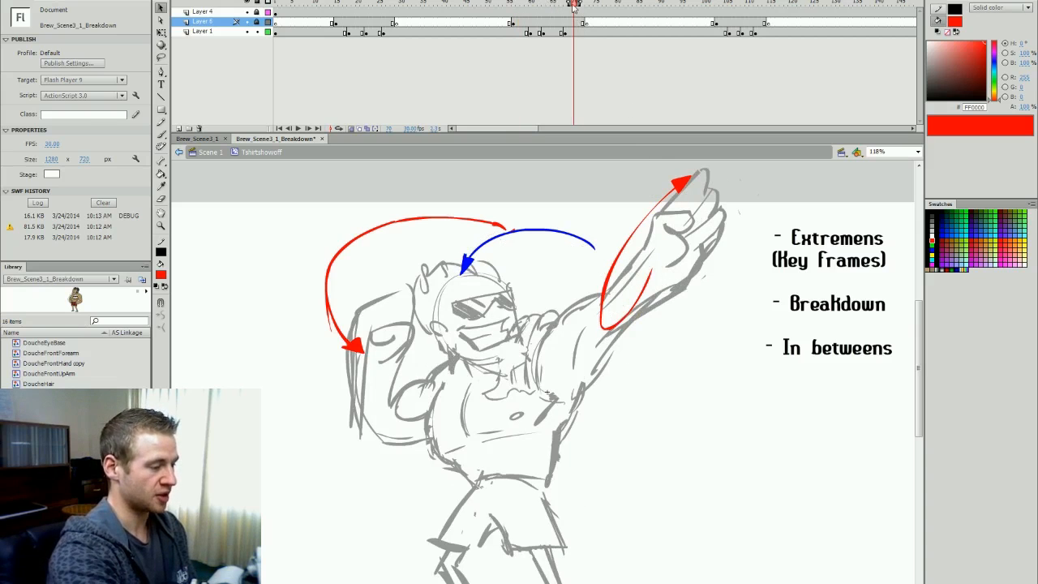
pyautogui.moveTo(523, 7)
pyautogui.mouseDown()
pyautogui.moveTo(548, 18)
pyautogui.moveTo(571, 8)
pyautogui.moveTo(524, 6)
pyautogui.moveTo(604, 7)
pyautogui.moveTo(519, 7)
pyautogui.mouseUp()
pyautogui.press('Return')
pyautogui.press('Return')
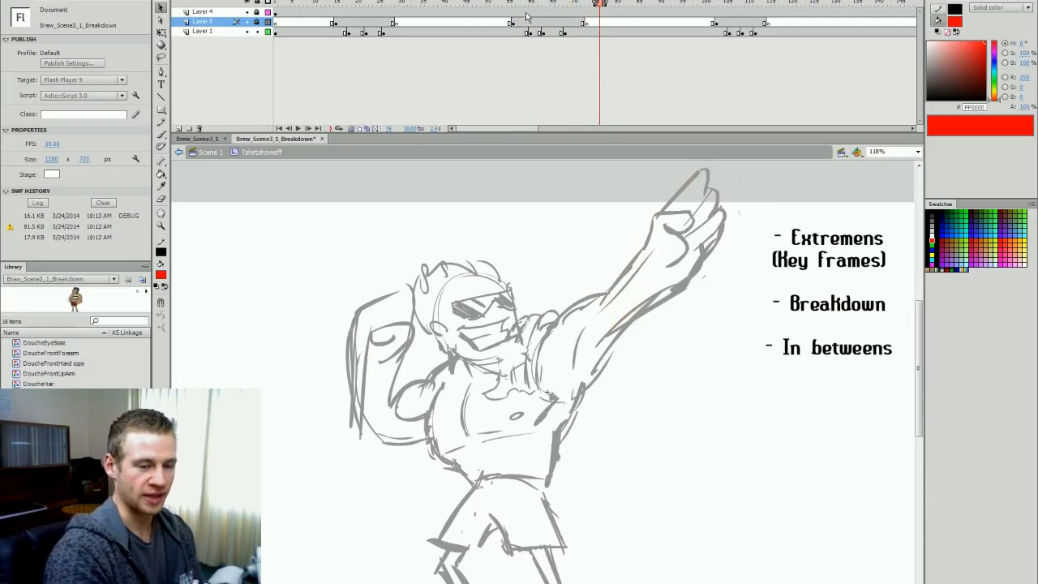
# Flip between the last move's two key poses, from the raised arm to the sideways pointing pose.
pyautogui.moveTo(919, 317); pyautogui.dragTo(920, 323)
pyautogui.moveTo(523, 128); pyautogui.dragTo(545, 114)
pyautogui.click(550, 4)
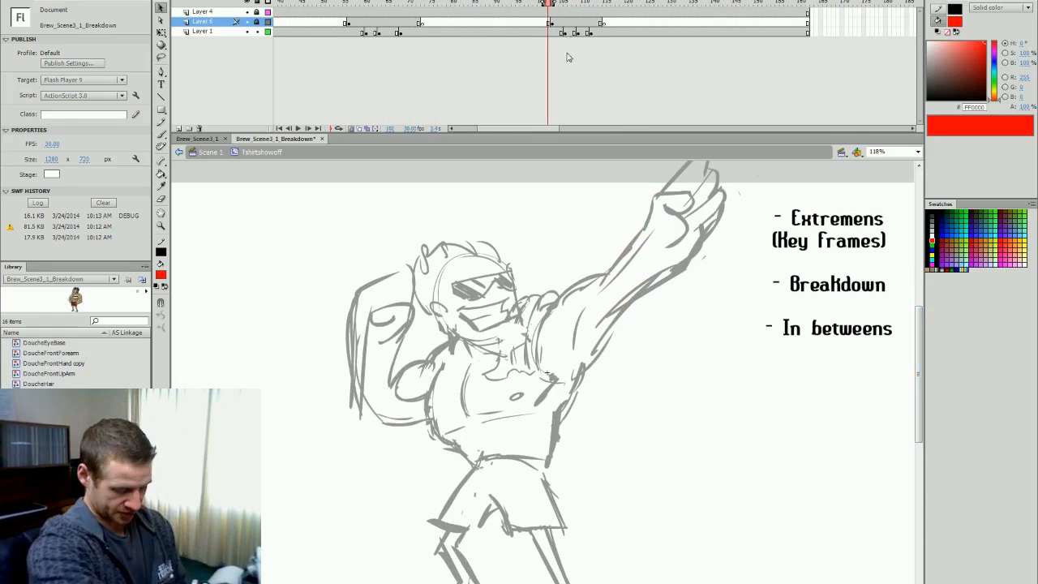
pyautogui.click(615, 4)
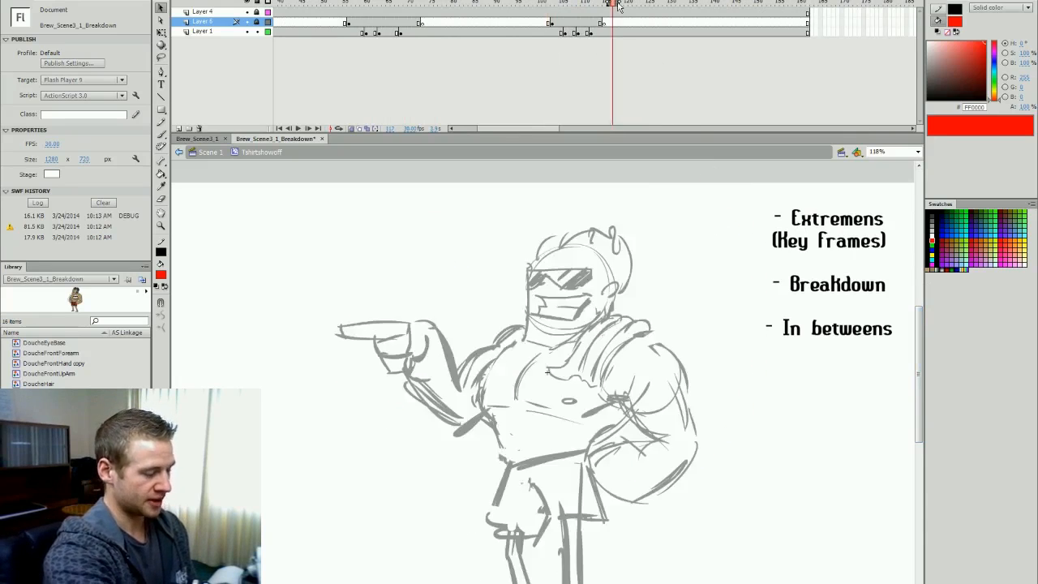
pyautogui.click(545, 4)
pyautogui.click(613, 4)
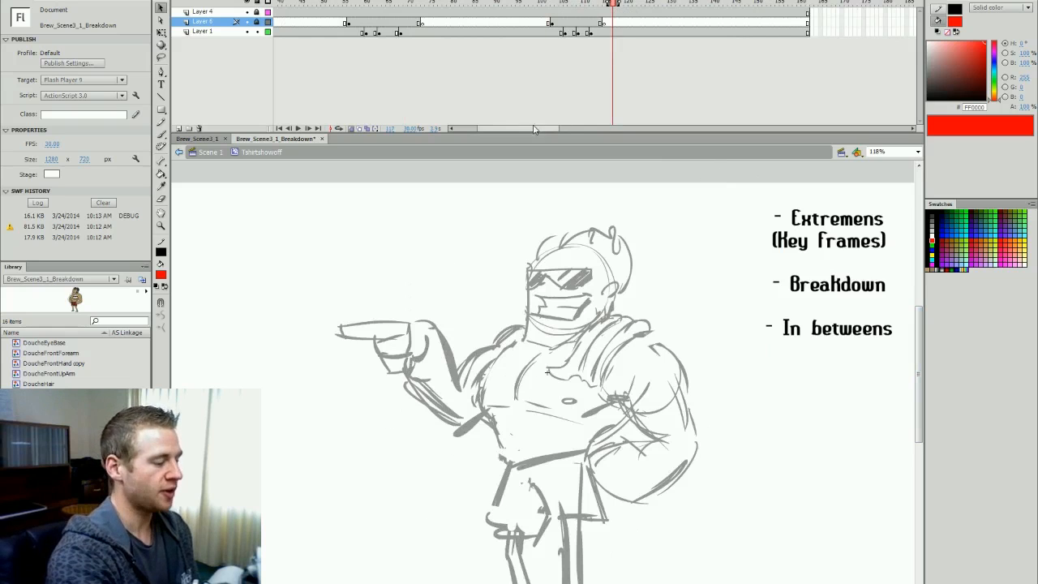
pyautogui.moveTo(536, 129); pyautogui.dragTo(489, 142)
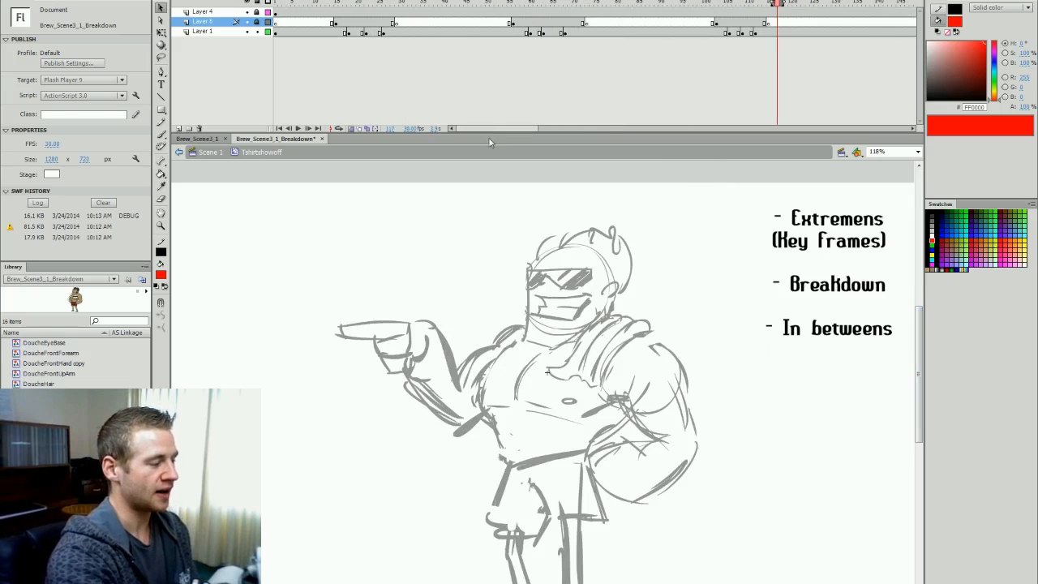
# Scrub through the first and second moves and play the last move from its raised-arm pose.
pyautogui.click(328, 5)
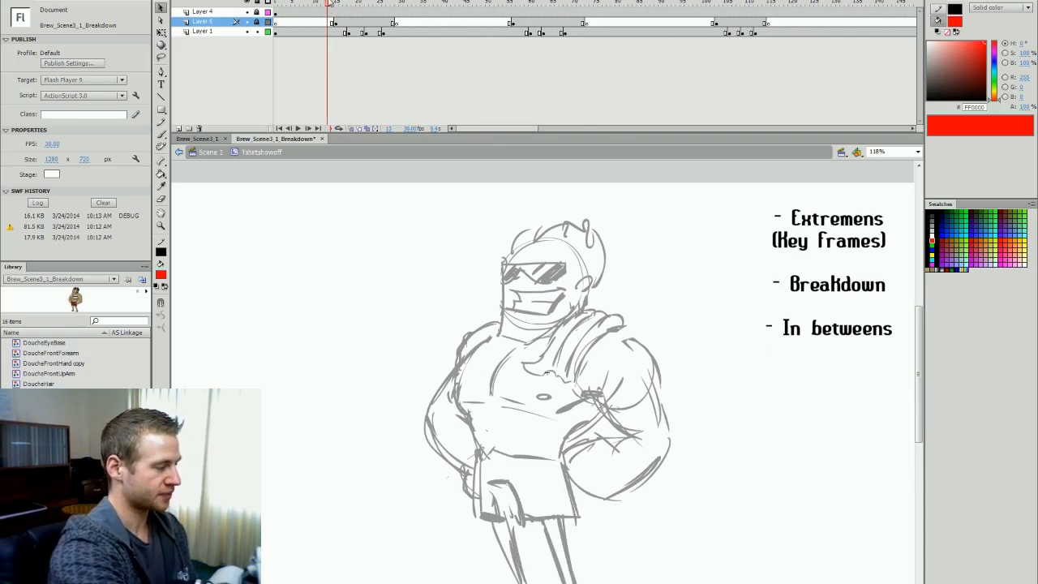
pyautogui.moveTo(353, 9); pyautogui.dragTo(407, 24)
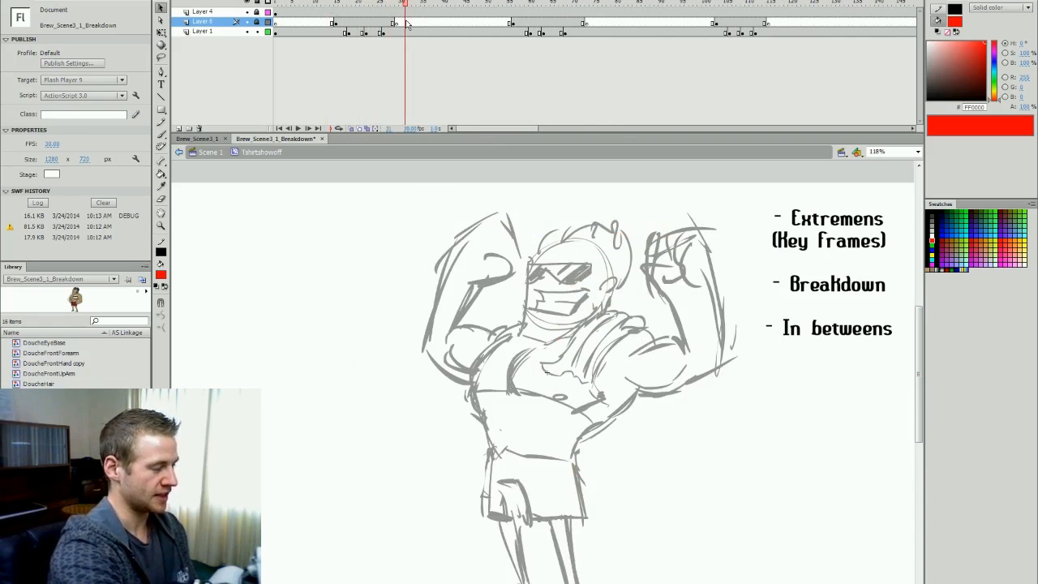
pyautogui.moveTo(515, 4); pyautogui.dragTo(596, 6)
pyautogui.moveTo(478, 129); pyautogui.dragTo(494, 129)
pyautogui.moveTo(584, 5)
pyautogui.mouseDown()
pyautogui.moveTo(648, 11)
pyautogui.moveTo(576, 35)
pyautogui.mouseUp()
pyautogui.press('Return')
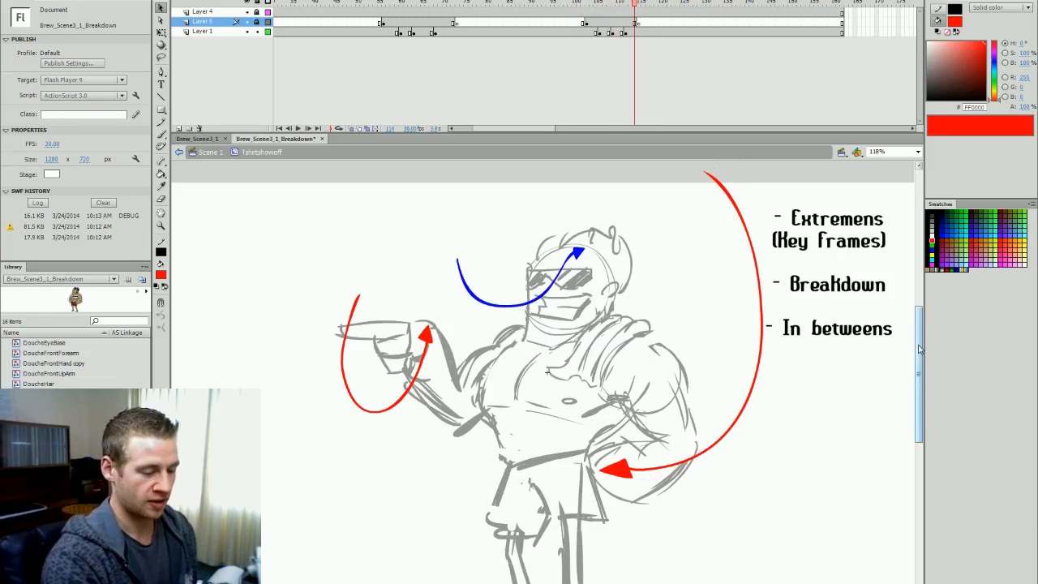
# Examine the last move's crouching breakdown pose against the hand and head arcs, comparing it with the preceding frames.
pyautogui.moveTo(919, 317); pyautogui.dragTo(919, 323)
pyautogui.moveTo(593, 5); pyautogui.dragTo(581, 7)
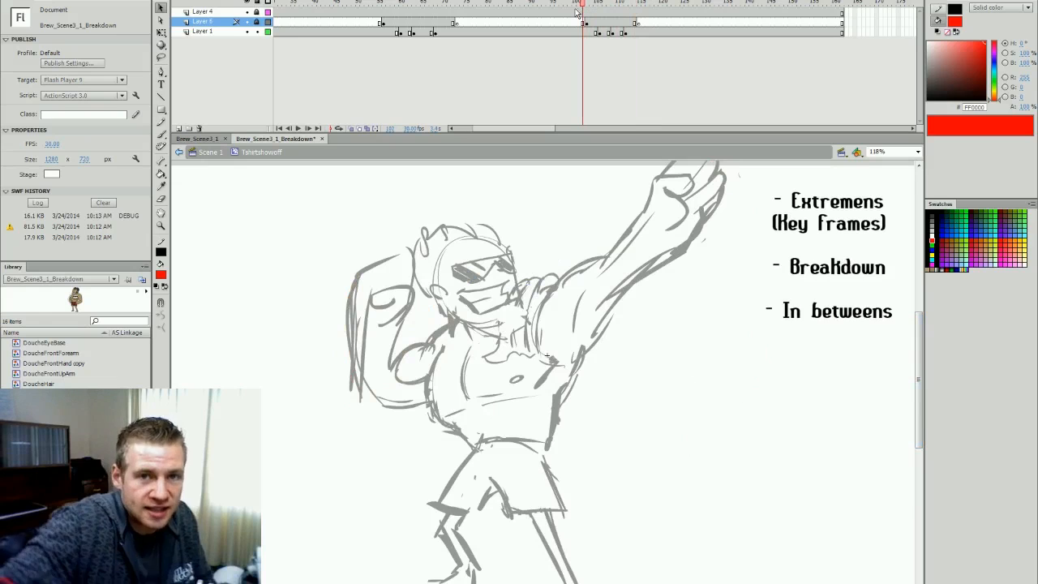
pyautogui.moveTo(582, 7)
pyautogui.mouseDown()
pyautogui.moveTo(649, 6)
pyautogui.moveTo(609, 6)
pyautogui.mouseUp()
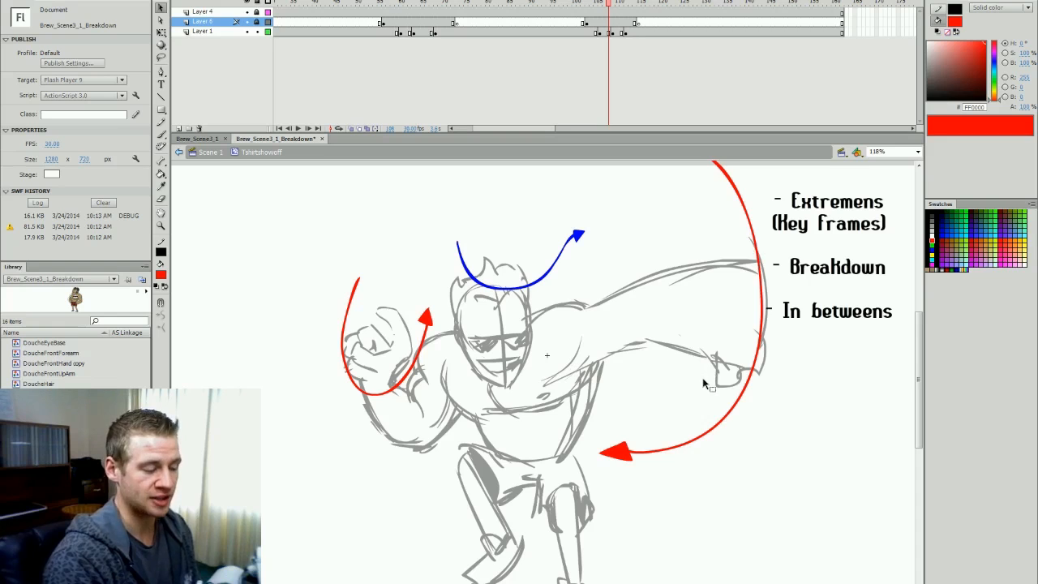
pyautogui.press(',')
pyautogui.press(',')
pyautogui.press(',')
pyautogui.press('.')
pyautogui.press('.')
pyautogui.press('.')
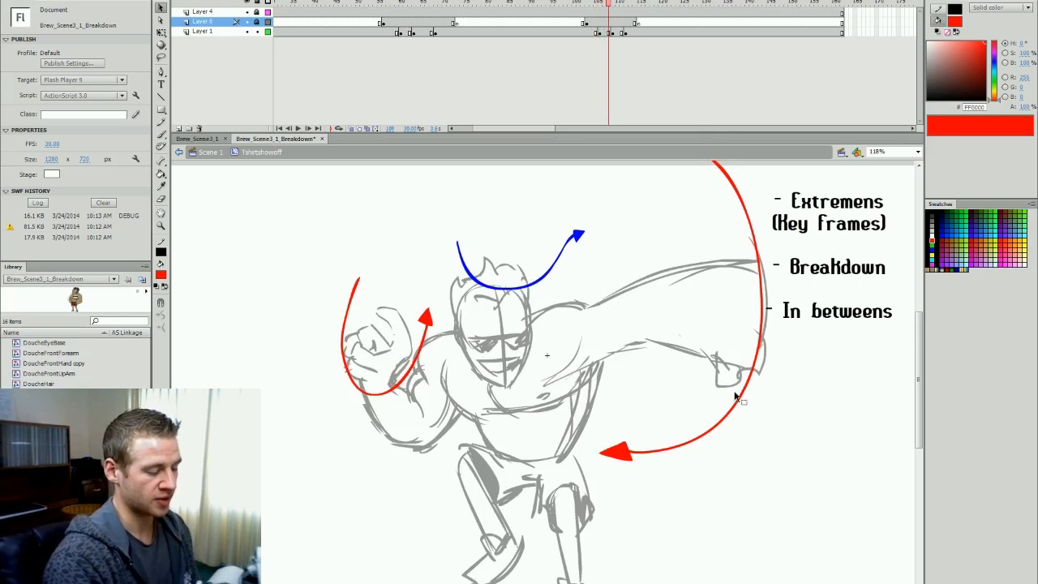
pyautogui.press(',')
pyautogui.press('.')
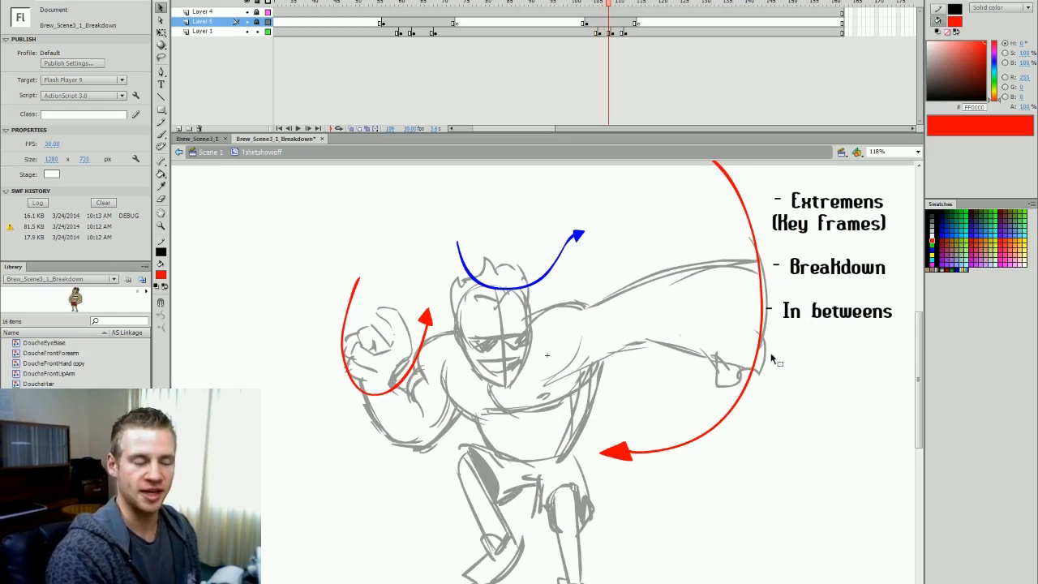
# Check the last move's closing in-between against the arcs and return to the raised-arm pose at the move's start.
pyautogui.press('.')
pyautogui.press('.')
pyautogui.press('.')
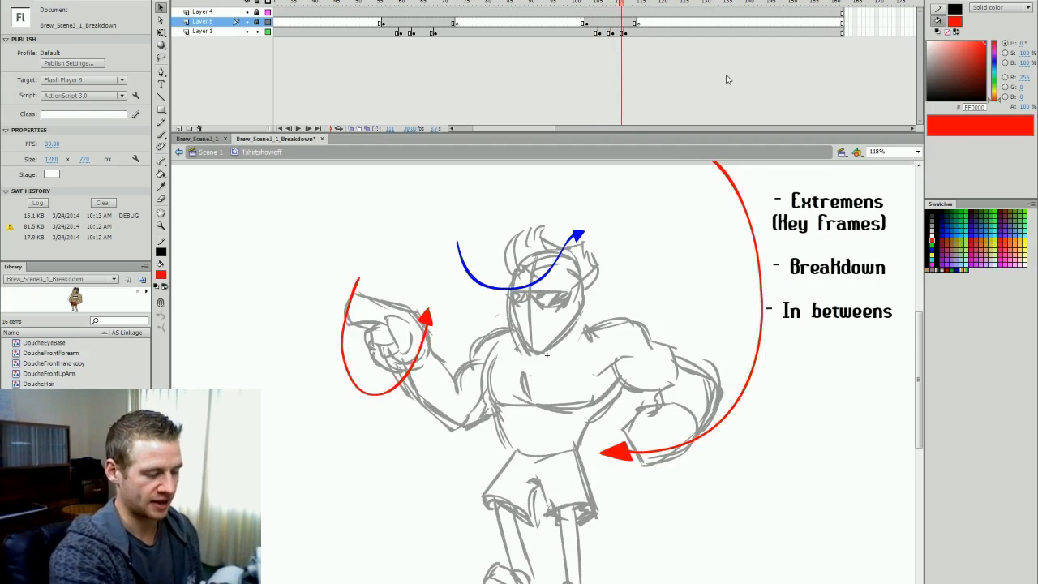
pyautogui.moveTo(618, 4); pyautogui.dragTo(592, 6)
pyautogui.press('.')
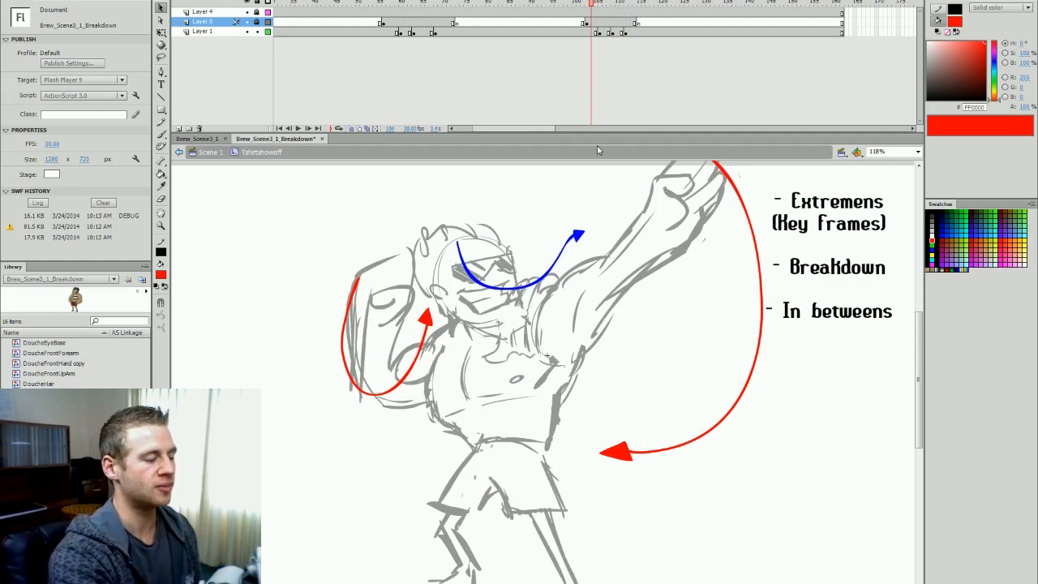
# Review the key poses in order, from the hands-on-hips pose to the final sideways pointing pose.
pyautogui.moveTo(555, 129); pyautogui.dragTo(526, 129)
pyautogui.click(329, 7)
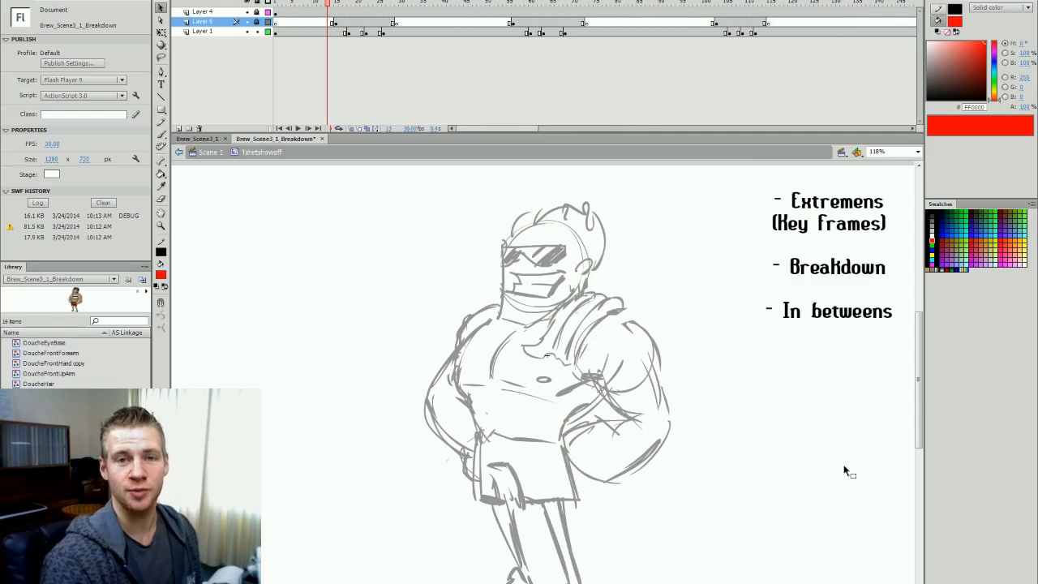
pyautogui.click(470, 5)
pyautogui.click(587, 6)
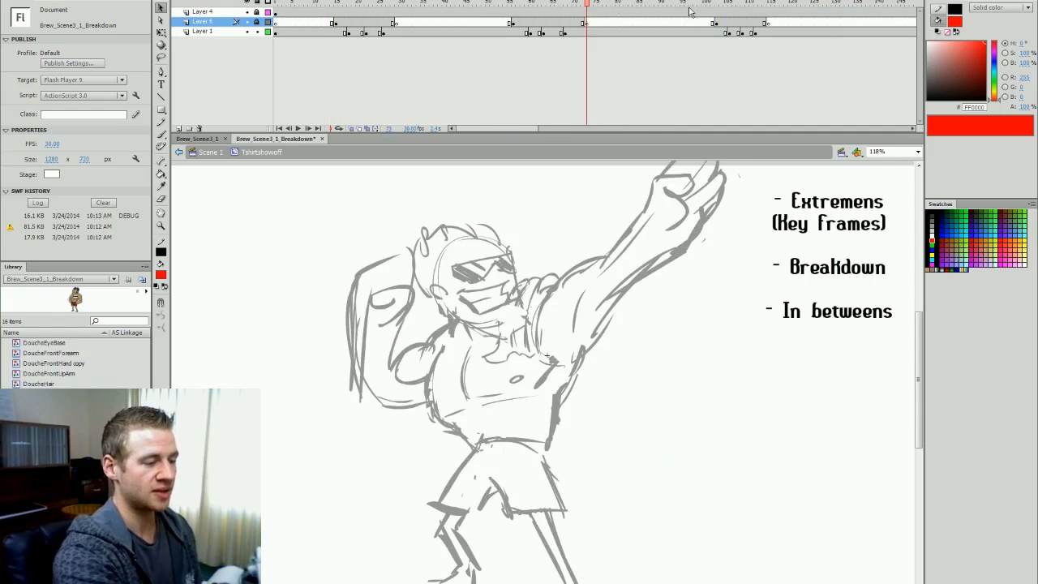
pyautogui.click(810, 6)
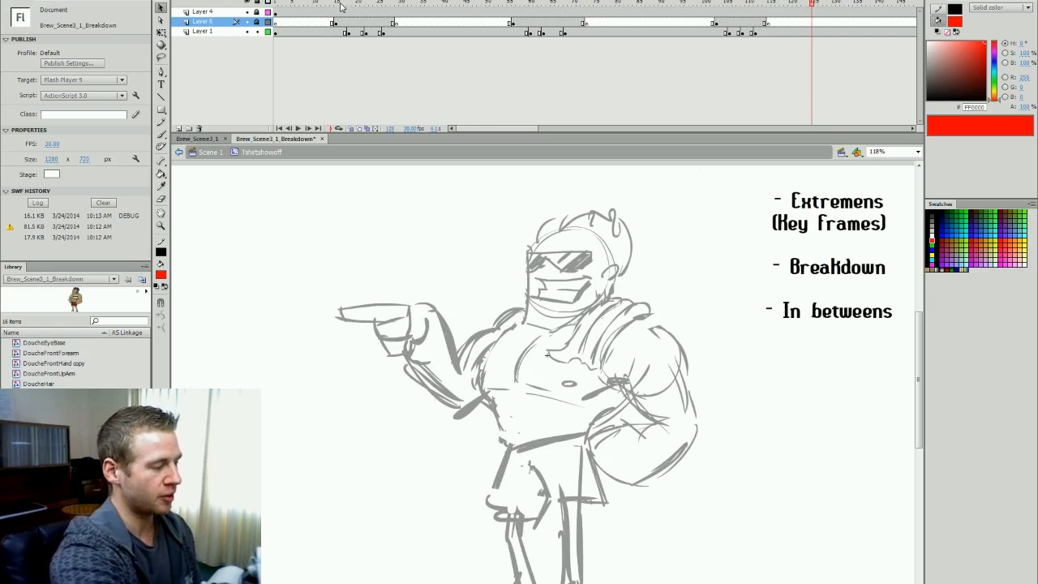
# Scrub through the breakdown and in-between poses of all three moves against their arcs.
pyautogui.moveTo(344, 4); pyautogui.dragTo(393, 5)
pyautogui.moveTo(524, 4); pyautogui.dragTo(555, 14)
pyautogui.moveTo(721, 5); pyautogui.dragTo(763, 14)
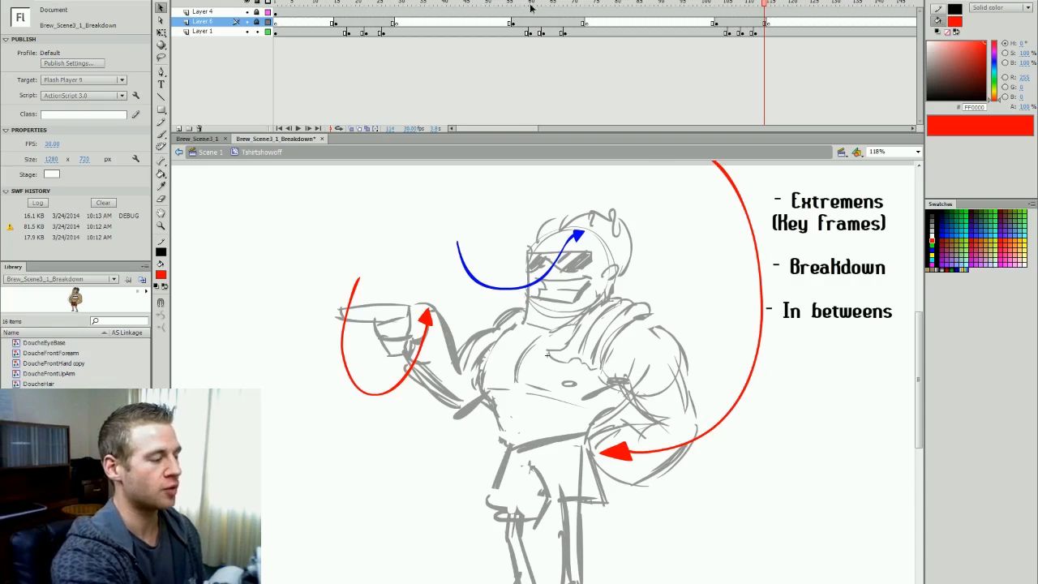
pyautogui.moveTo(531, 7); pyautogui.dragTo(573, 8)
pyautogui.click(742, 8)
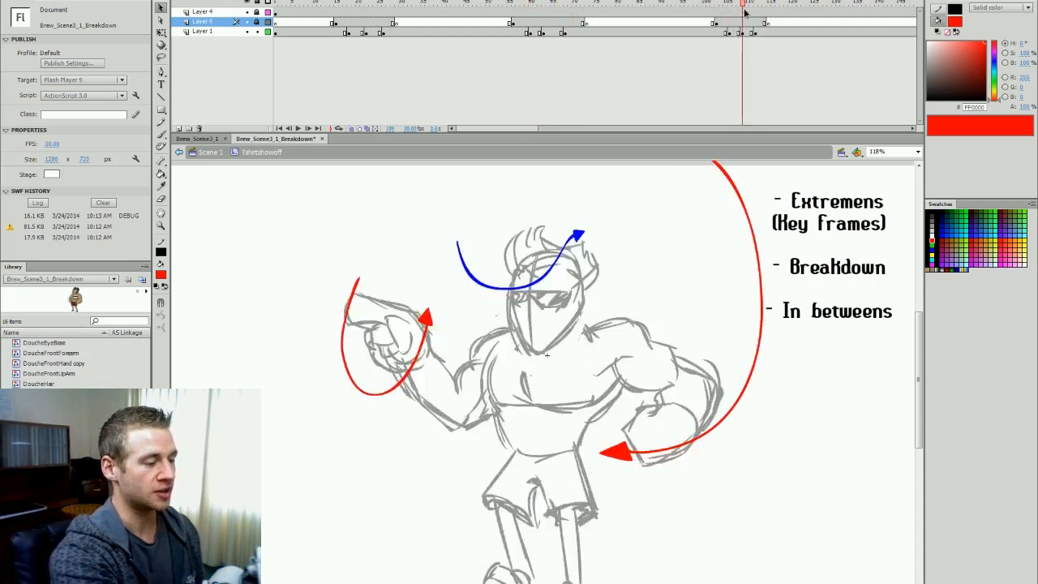
pyautogui.moveTo(745, 11); pyautogui.dragTo(758, 13)
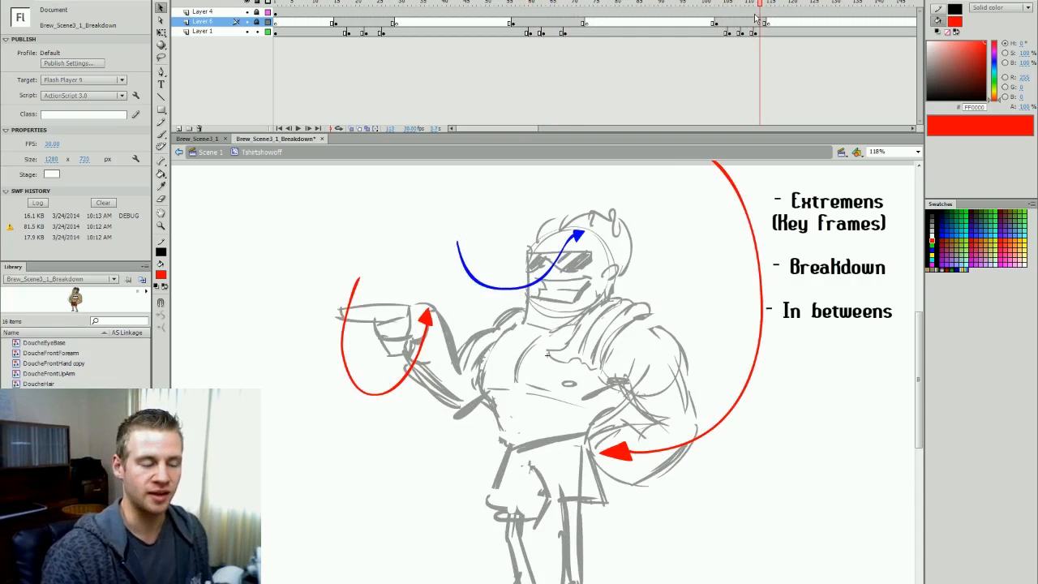